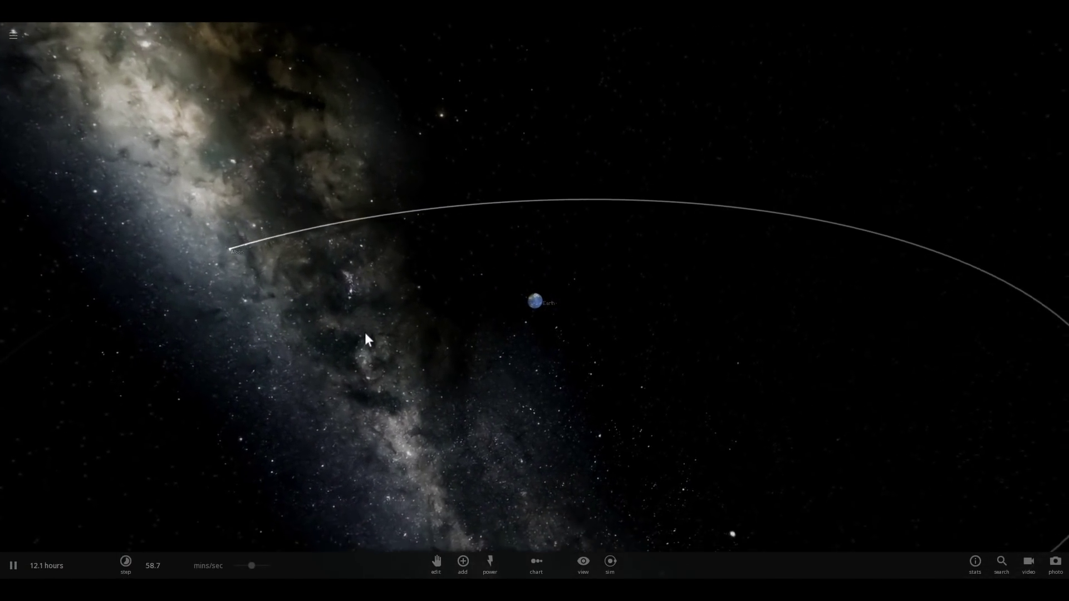
# Step: Examine Earth up close from several sides in the Earth and Moon simulation
pyautogui.moveTo(365, 333); pyautogui.dragTo(365, 344)
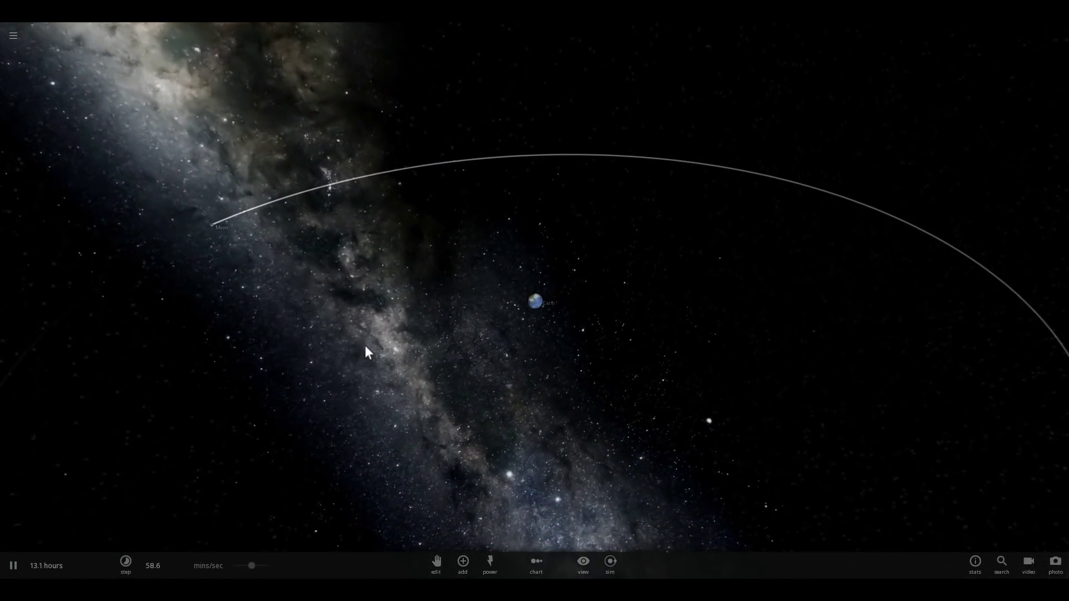
pyautogui.click(205, 232)
pyautogui.scroll(10, 536, 321)
pyautogui.scroll(4, 536, 319)
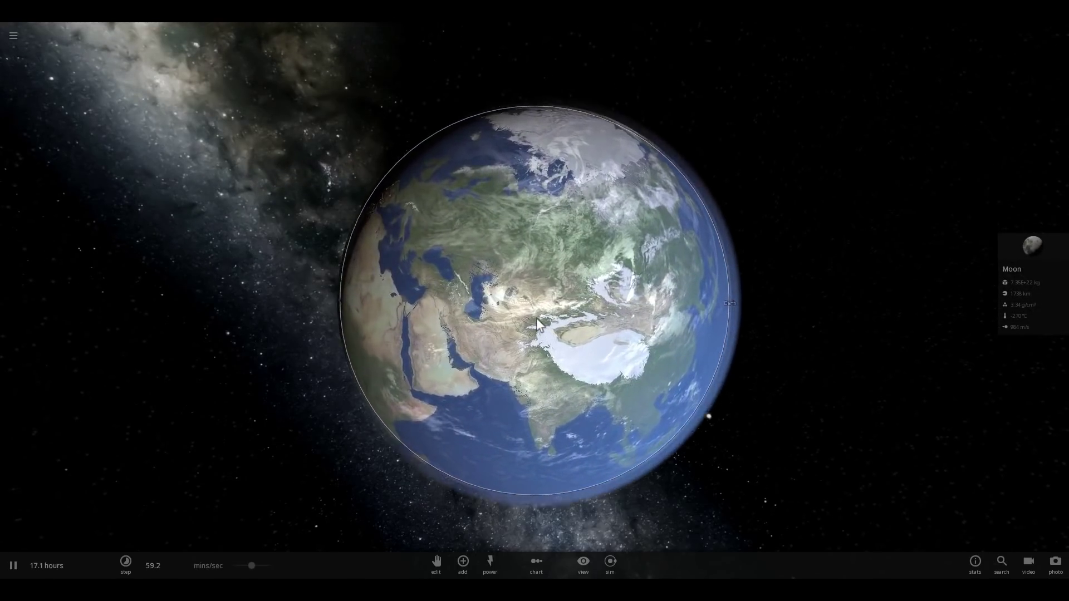
pyautogui.scroll(-2, 536, 319)
pyautogui.moveTo(536, 319); pyautogui.dragTo(459, 300)
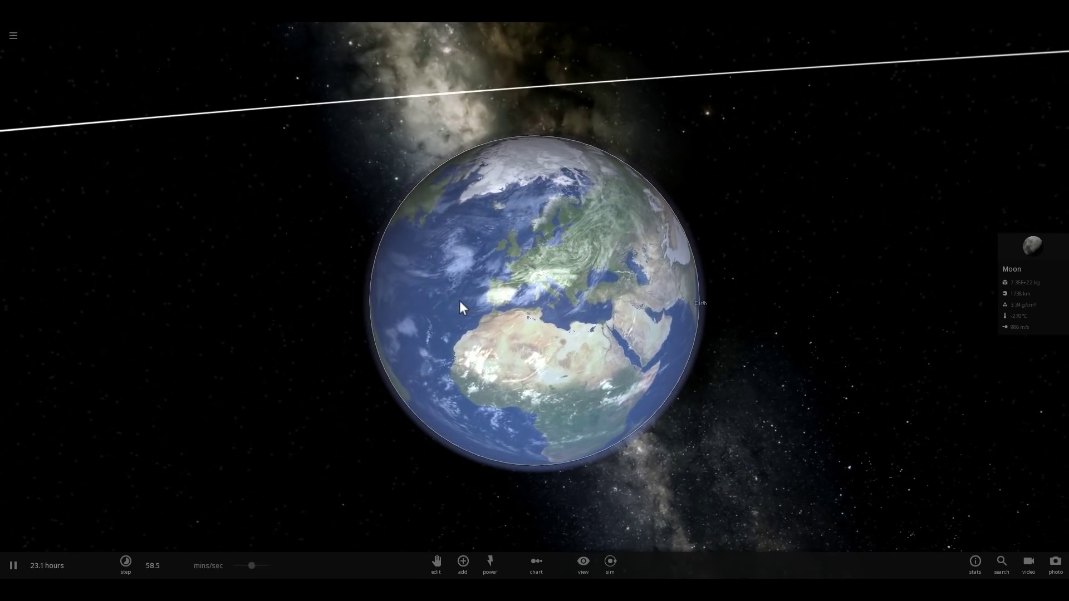
pyautogui.scroll(3, 459, 301)
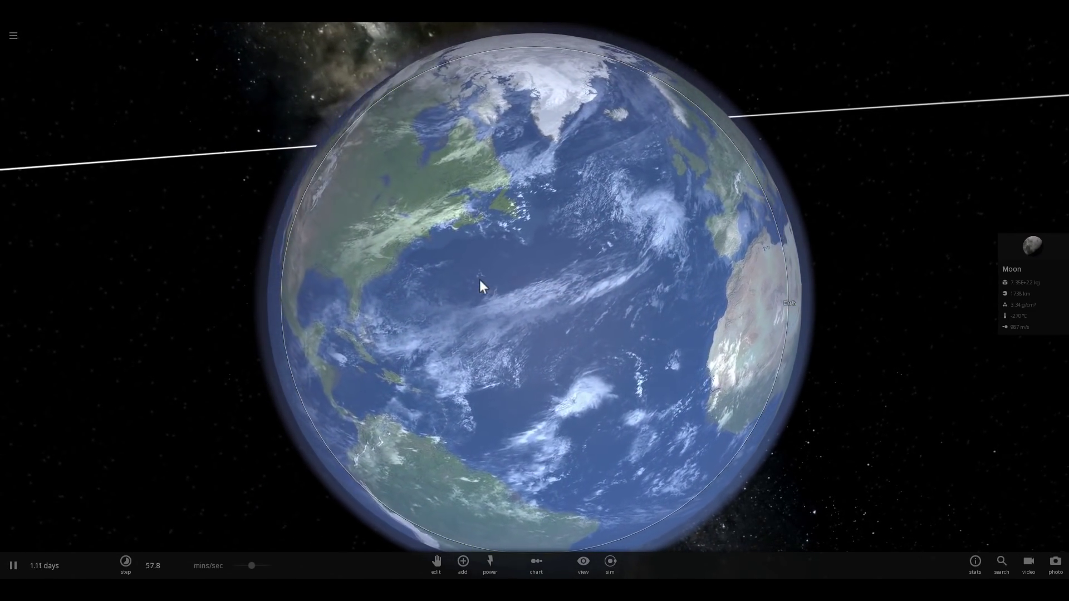
pyautogui.scroll(-2, 482, 285)
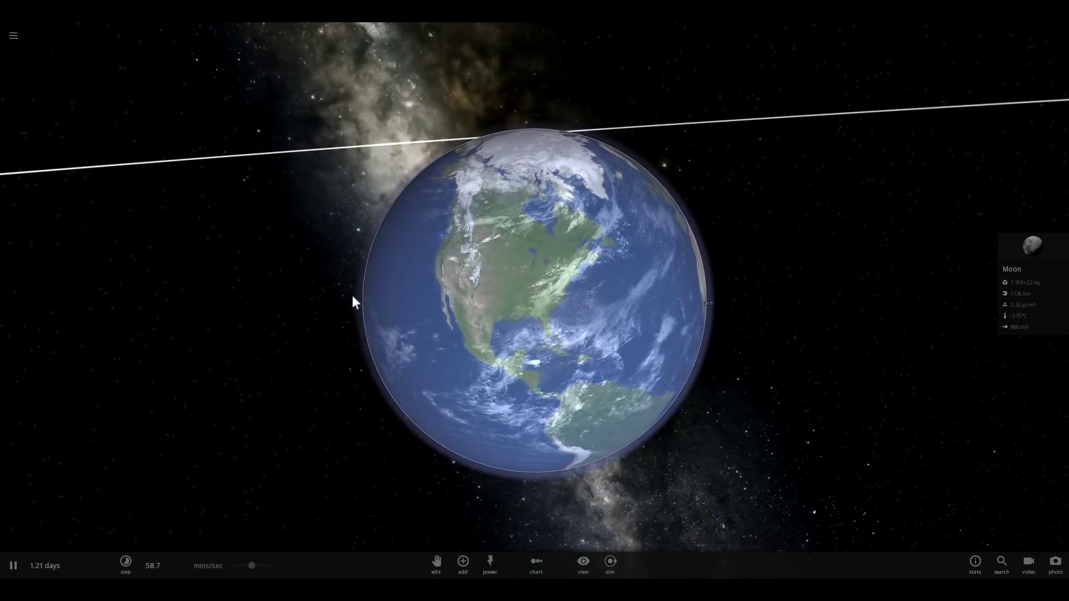
pyautogui.moveTo(352, 295); pyautogui.dragTo(373, 305)
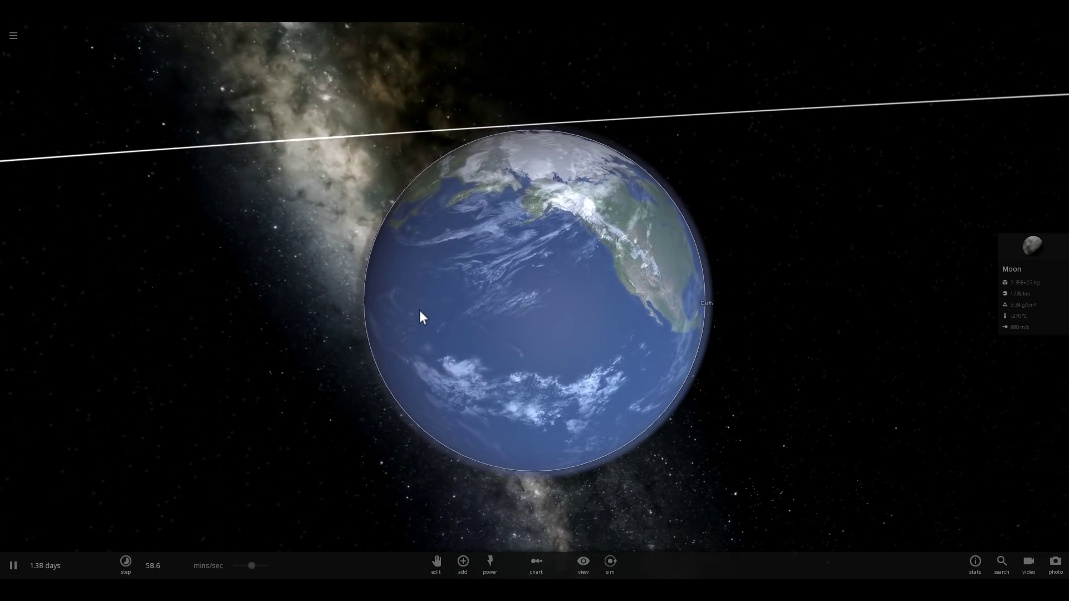
pyautogui.moveTo(470, 310); pyautogui.dragTo(528, 320)
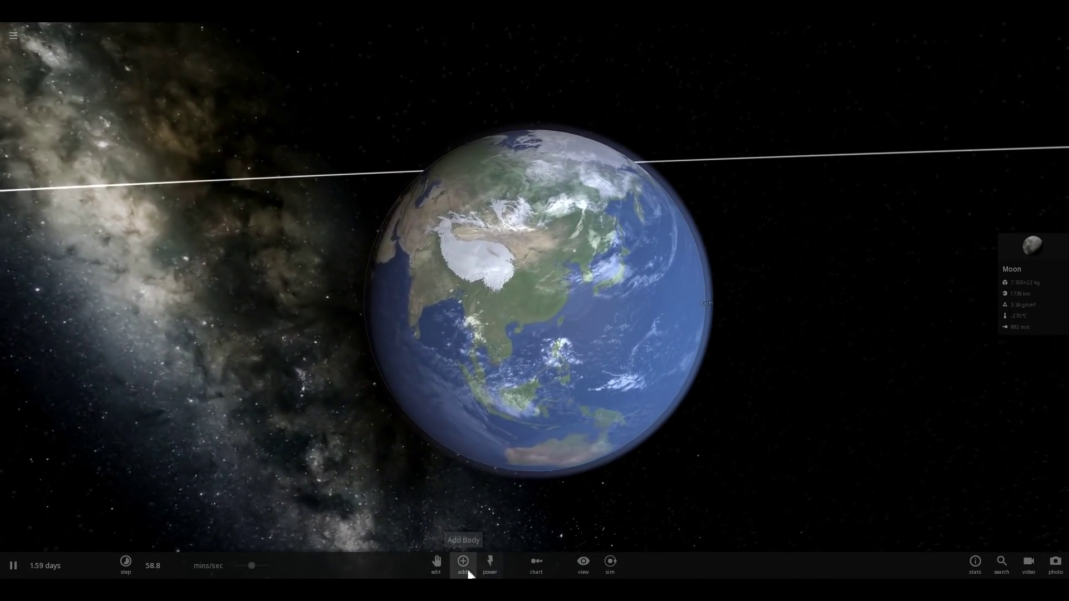
# Step: Launch small bodies from the asteroid category at Earth with a launch velocity of 10.0 km/s
pyautogui.click(463, 561)
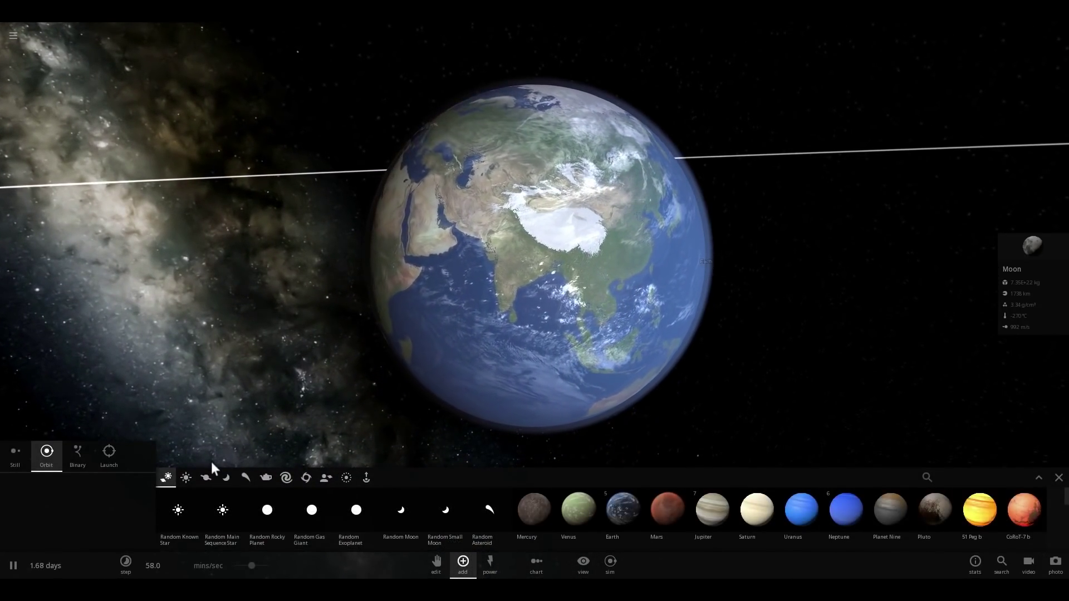
pyautogui.click(243, 472)
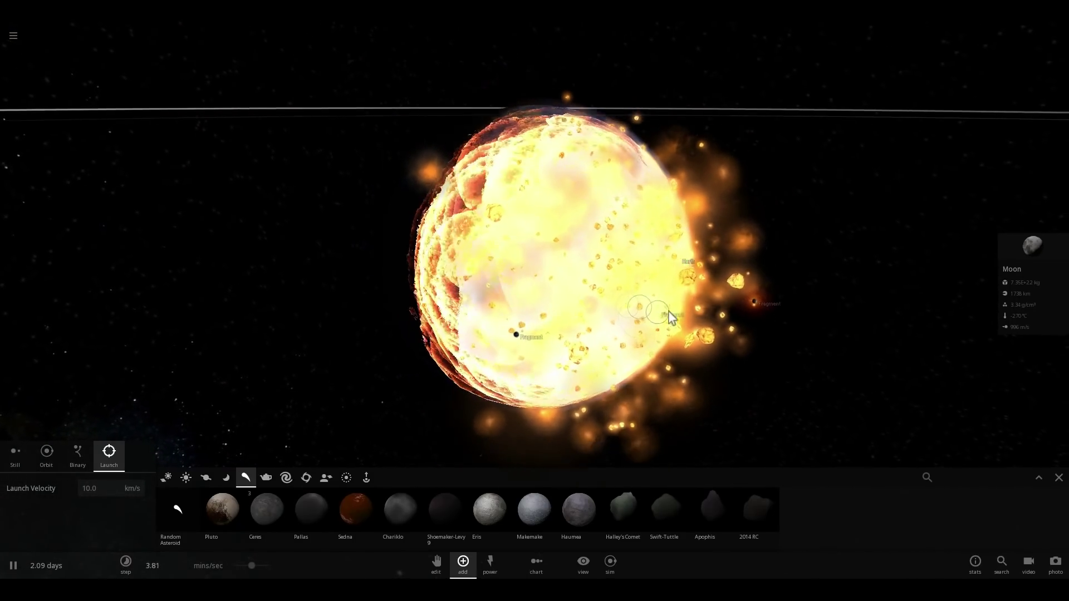
pyautogui.scroll(-2, 668, 311)
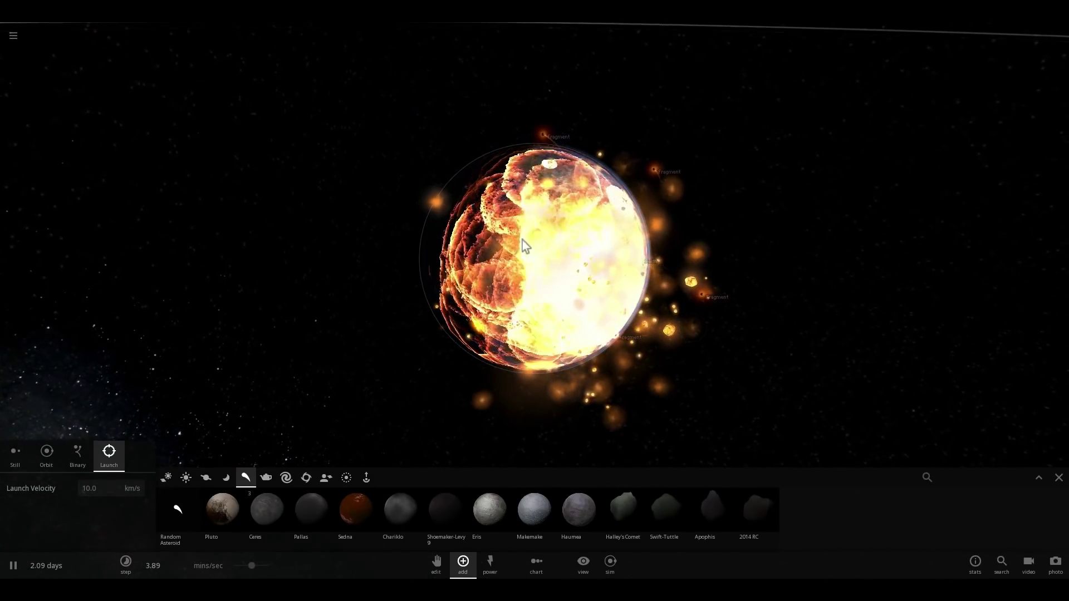
pyautogui.press('space')
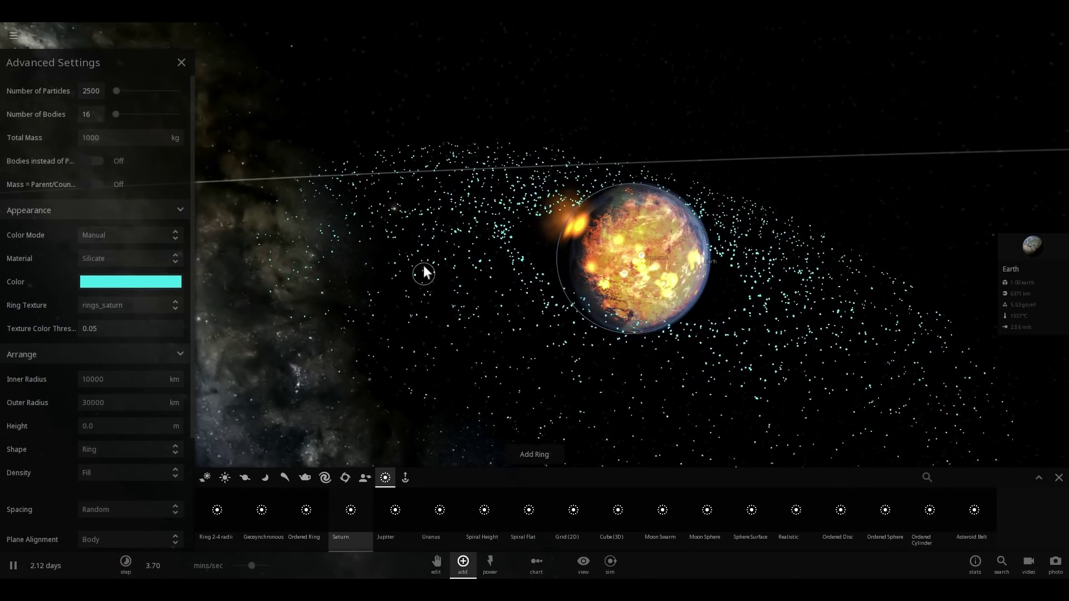
# Step: Preview the Saturn ring preset around Earth, close its advanced settings and reset the simulation
pyautogui.moveTo(459, 282); pyautogui.dragTo(561, 333, button='right')
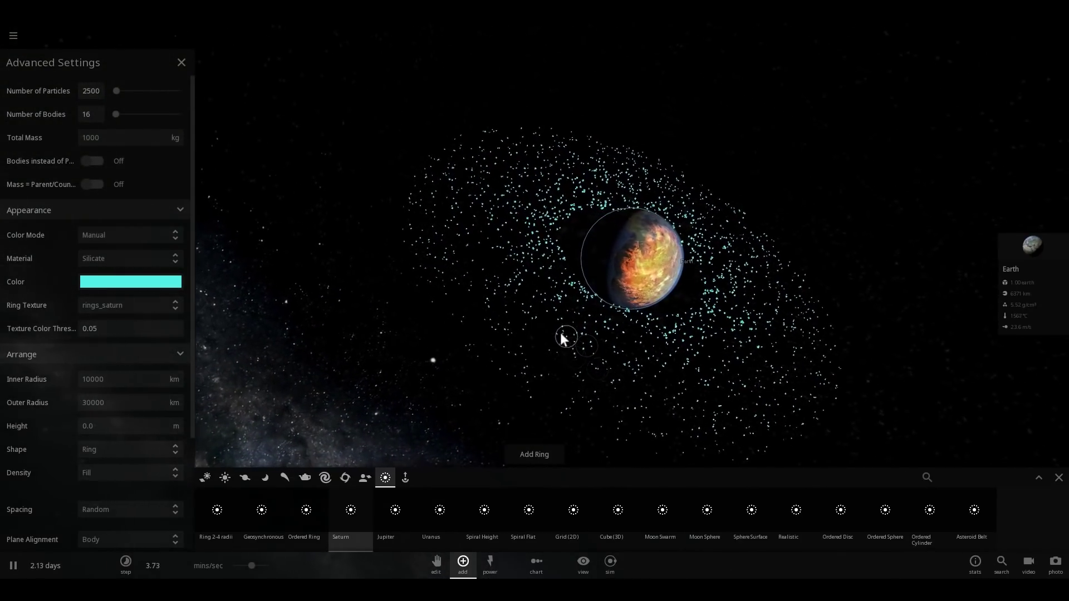
pyautogui.moveTo(556, 296); pyautogui.dragTo(204, 92, button='right')
pyautogui.scroll(3, 614, 264)
pyautogui.click(178, 66)
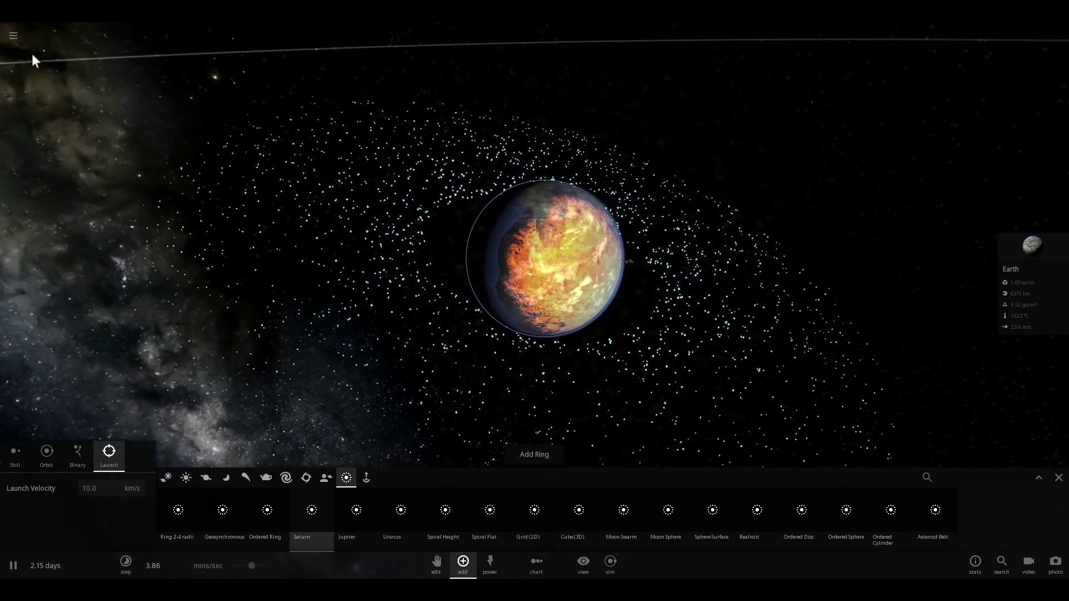
pyautogui.click(19, 62)
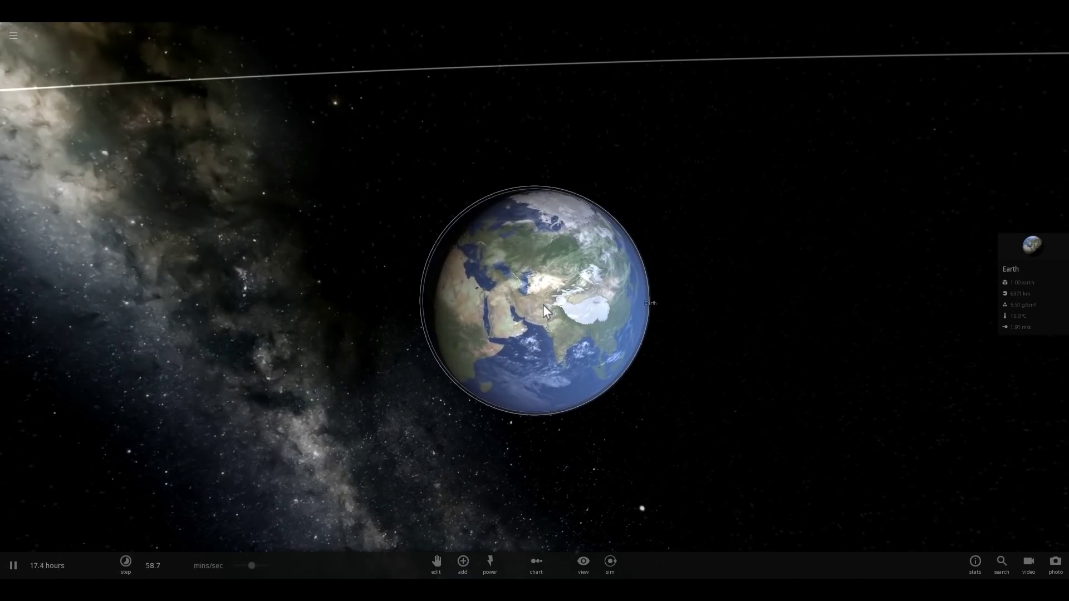
# Step: Focus on the Moon and set off Fireworks there with 200 fragments and auto velocity on
pyautogui.scroll(-5, 543, 305)
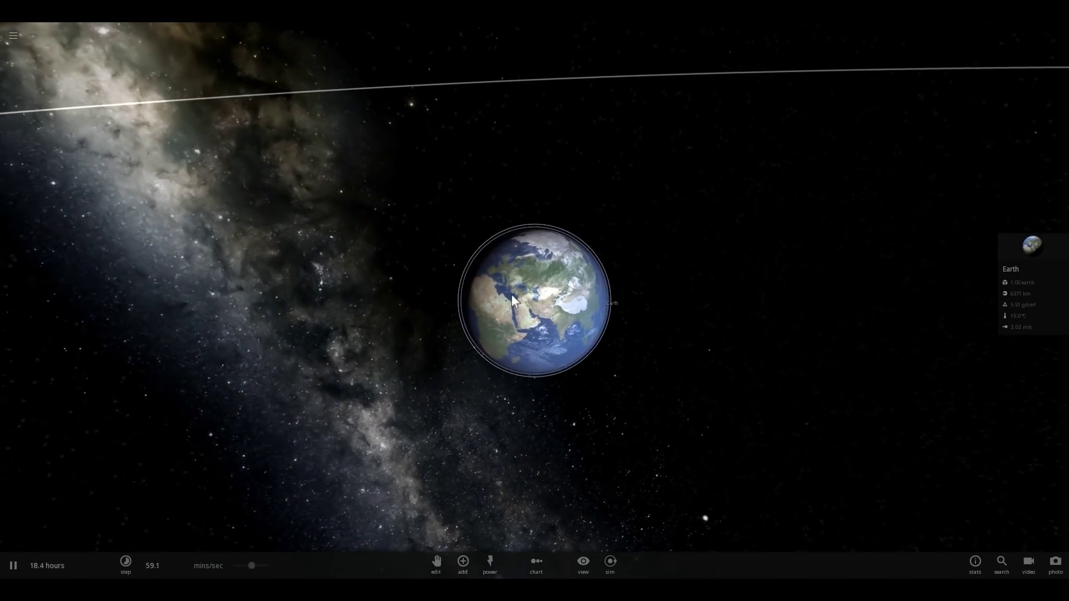
pyautogui.doubleClick(258, 263)
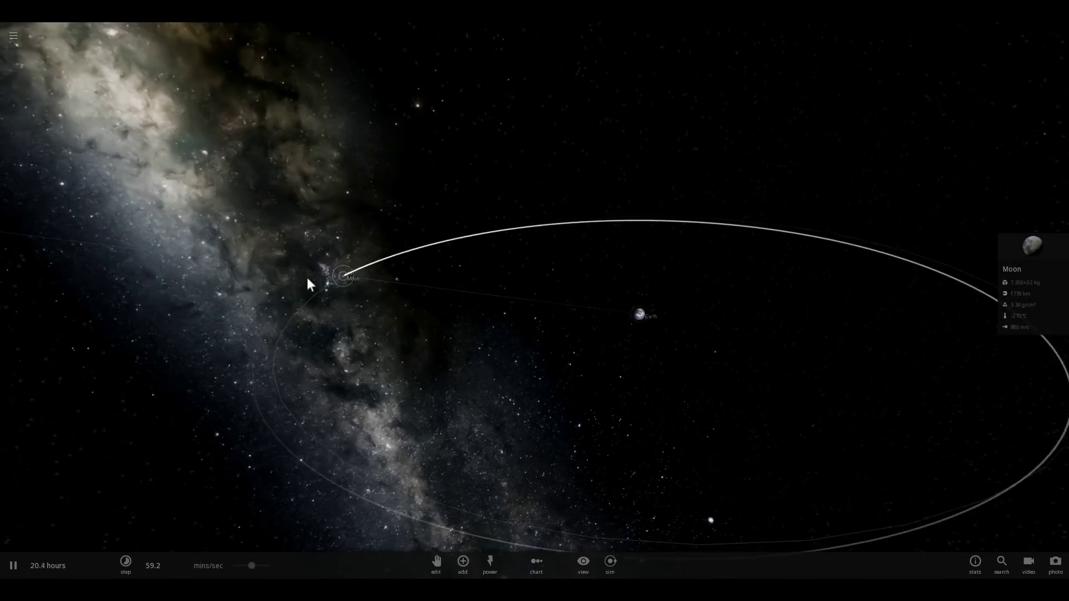
pyautogui.scroll(5, 492, 309)
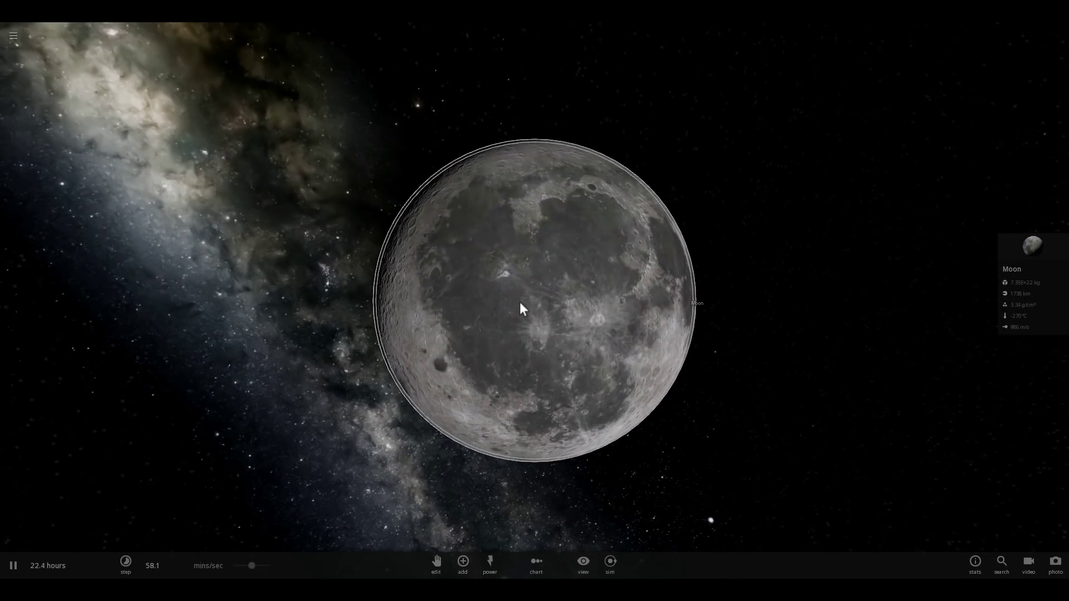
pyautogui.moveTo(520, 296); pyautogui.dragTo(523, 269)
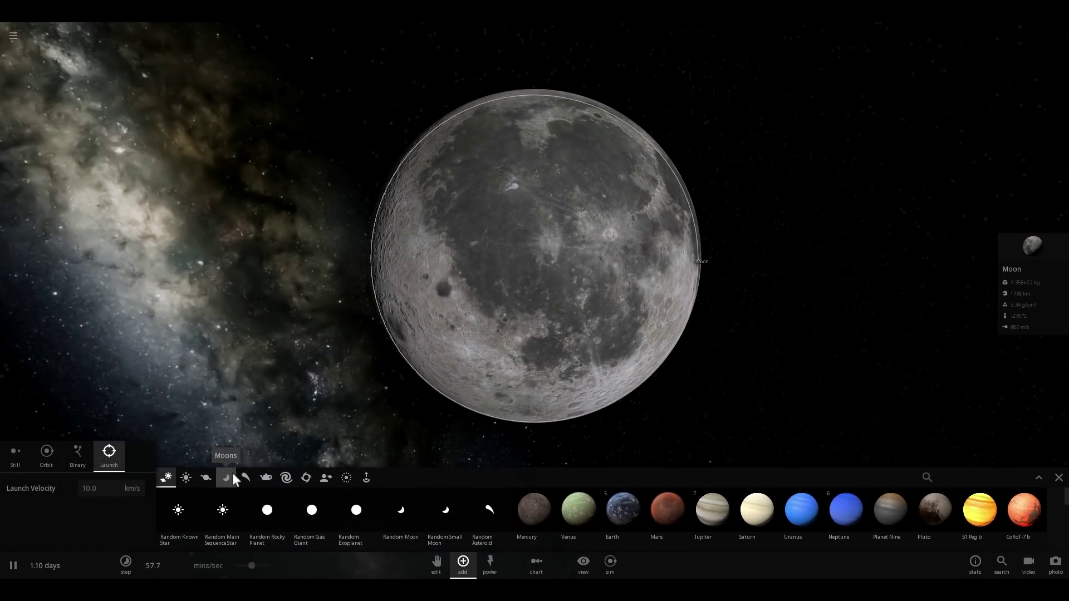
pyautogui.click(489, 562)
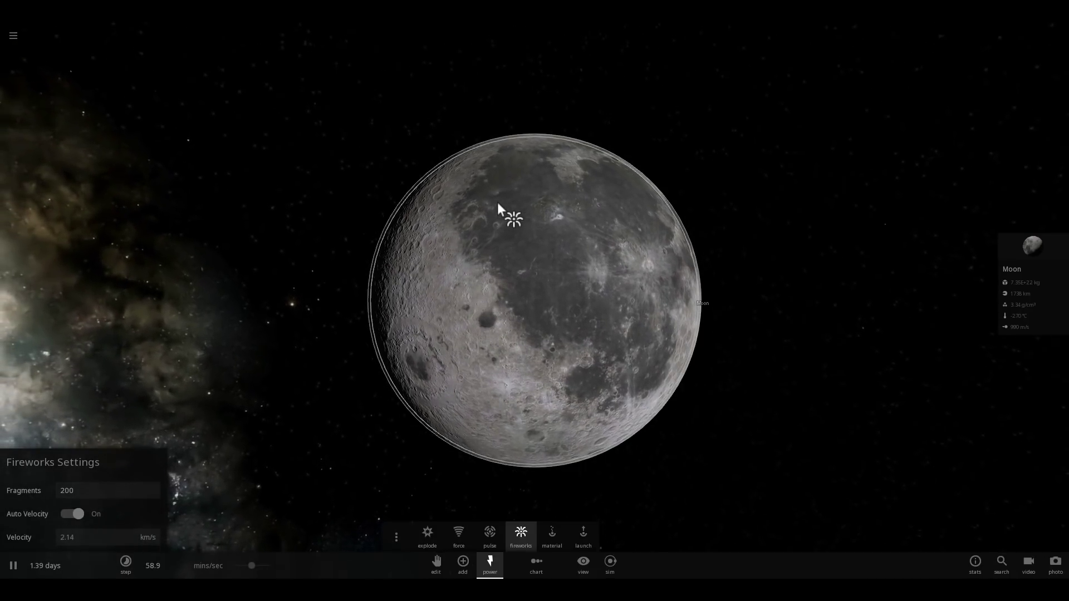
pyautogui.moveTo(630, 307); pyautogui.dragTo(482, 336, button='right')
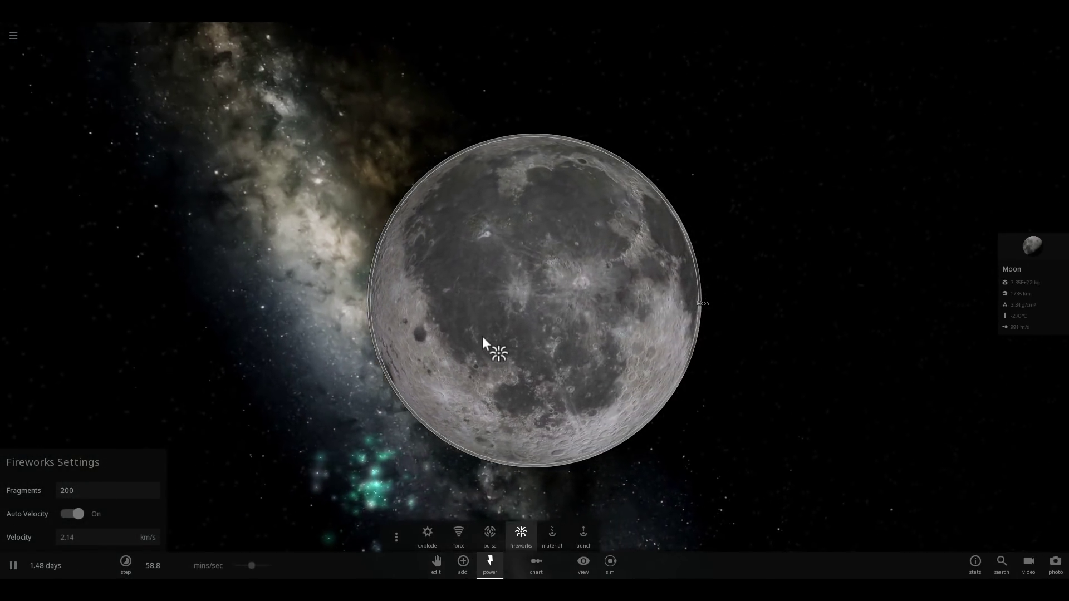
pyautogui.scroll(-3, 595, 324)
pyautogui.click(594, 323)
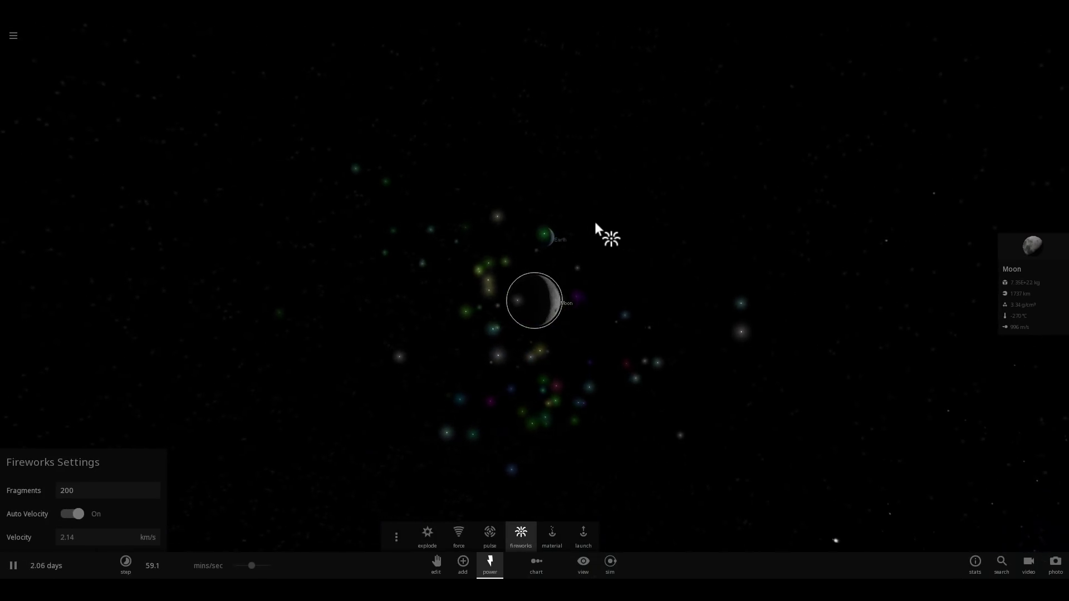
pyautogui.press('Escape')
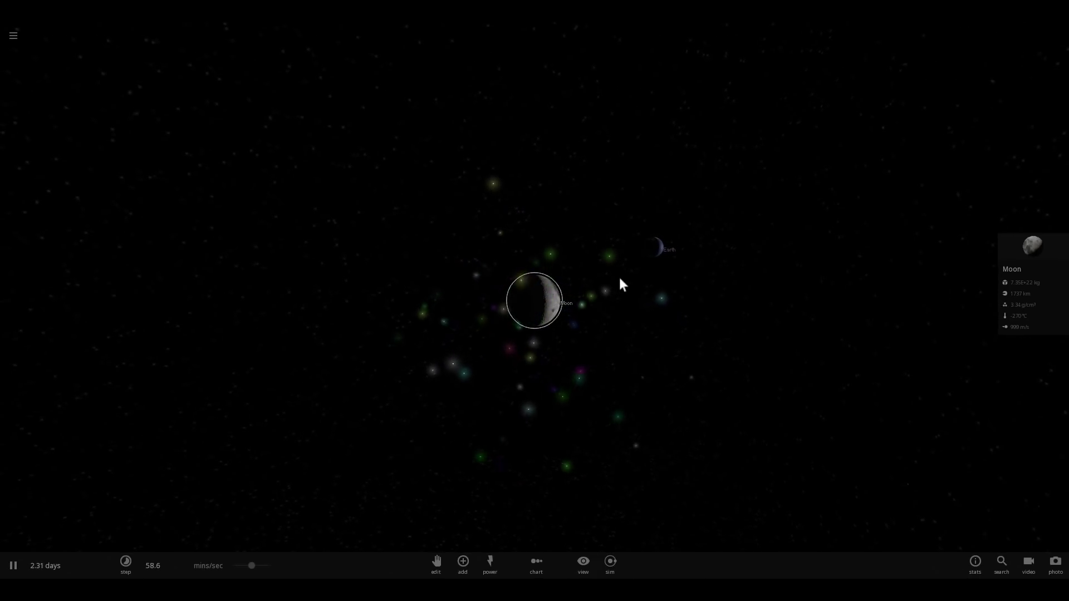
# Step: Focus on Earth and launch Pluto near it with a launch velocity of 20.0 km/s
pyautogui.doubleClick(650, 253)
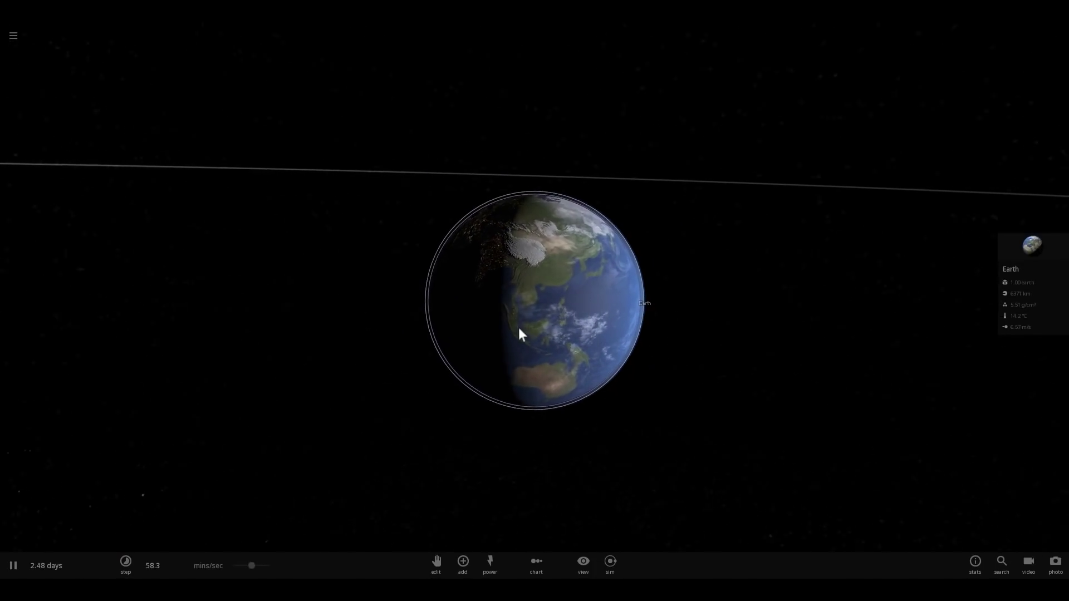
pyautogui.moveTo(554, 324); pyautogui.dragTo(245, 296)
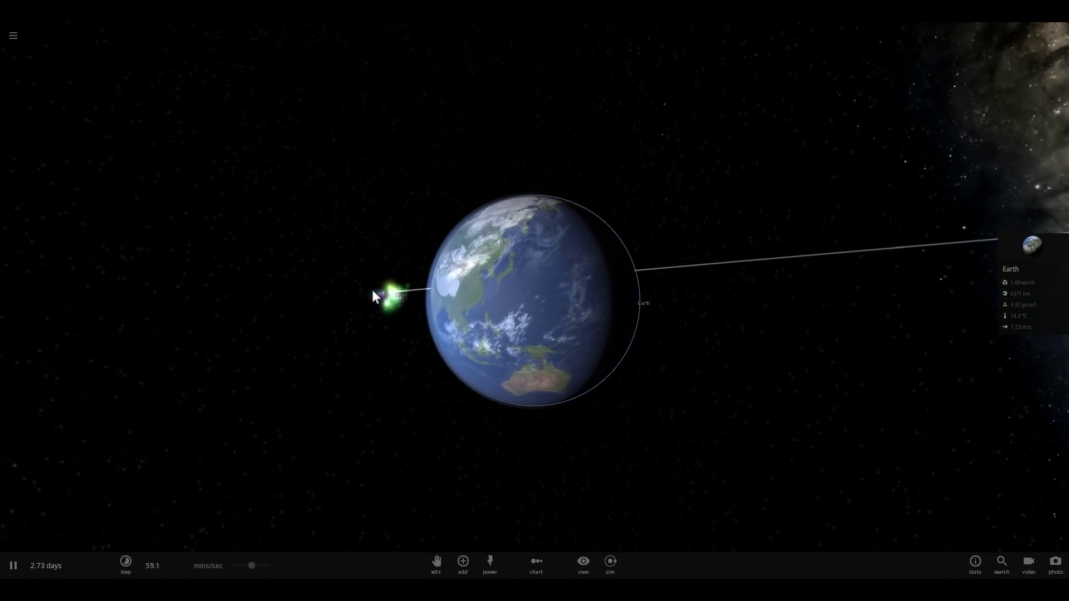
pyautogui.moveTo(372, 291); pyautogui.dragTo(429, 336)
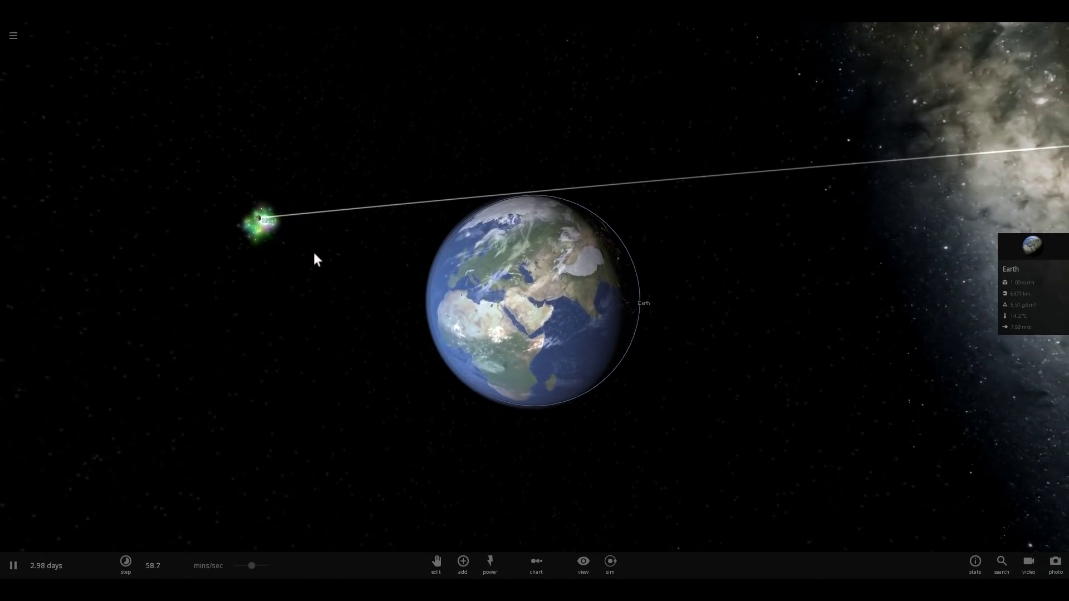
pyautogui.moveTo(324, 254); pyautogui.dragTo(555, 303)
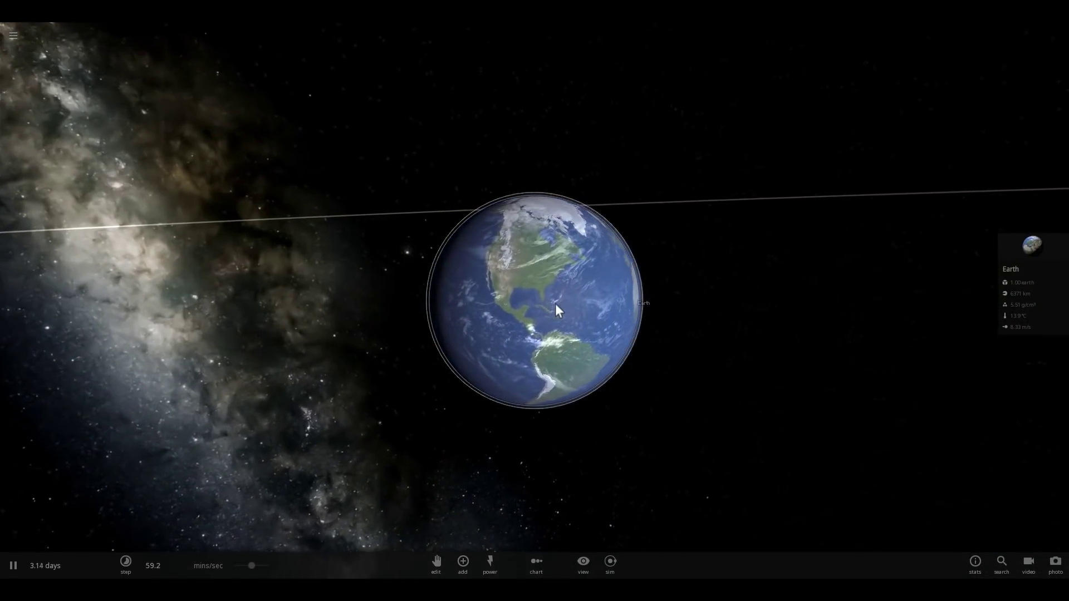
pyautogui.scroll(4, 553, 305)
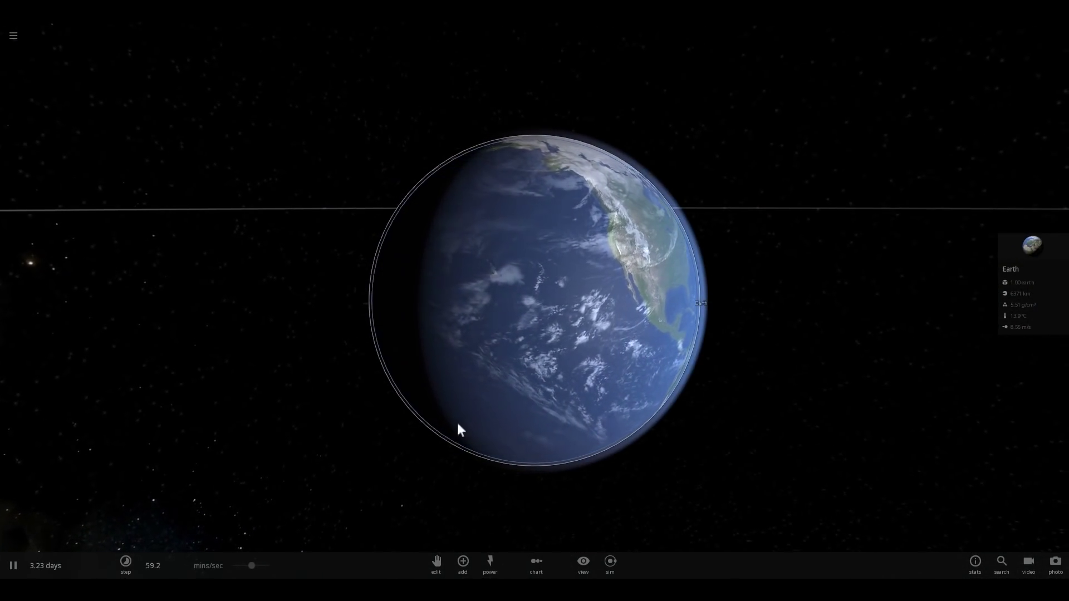
pyautogui.click(464, 564)
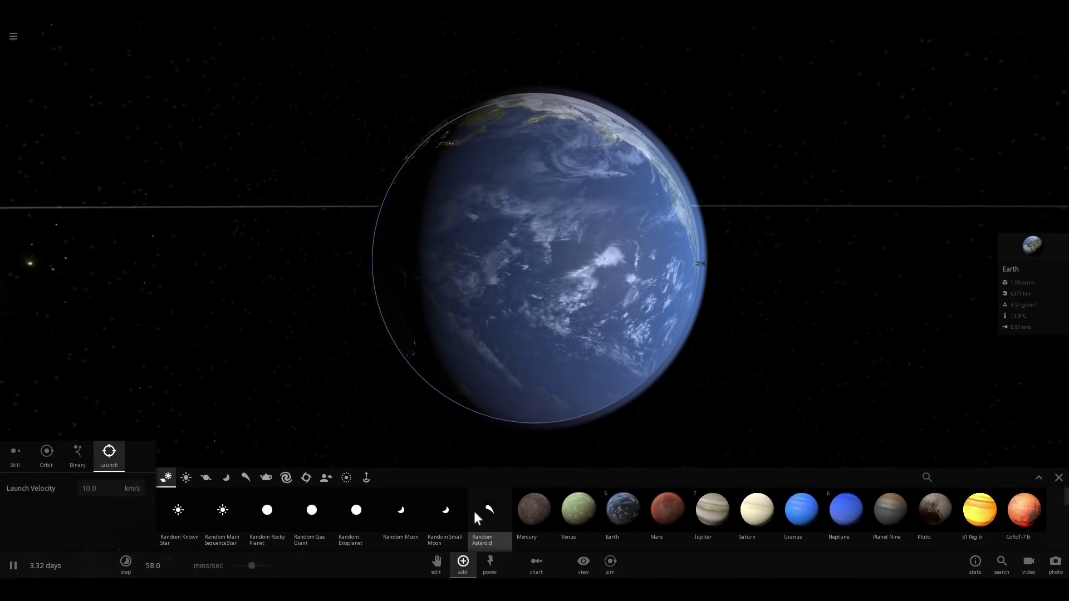
pyautogui.click(267, 476)
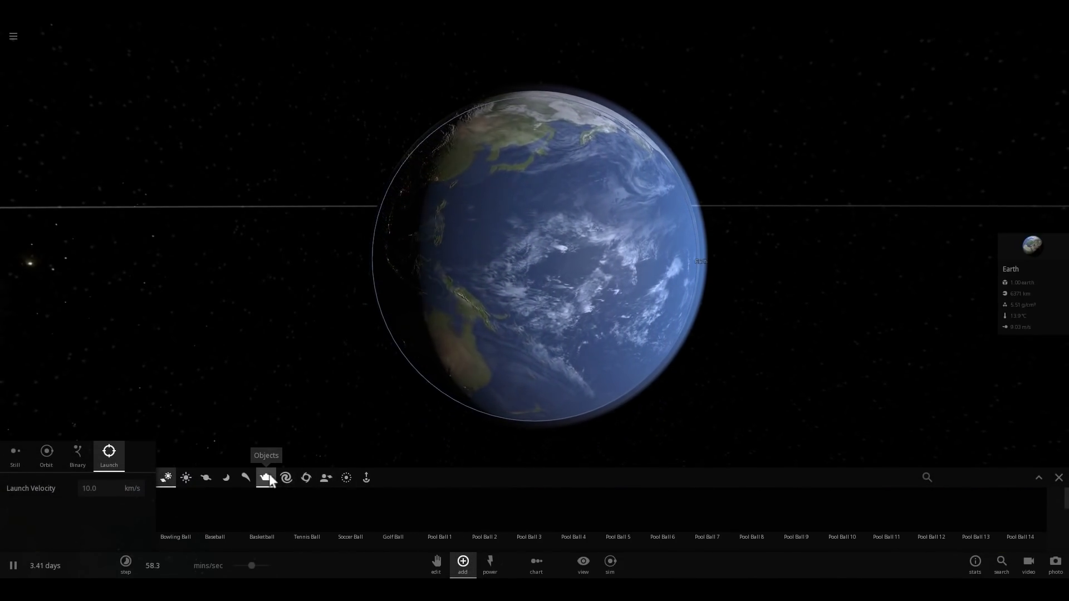
pyautogui.click(241, 479)
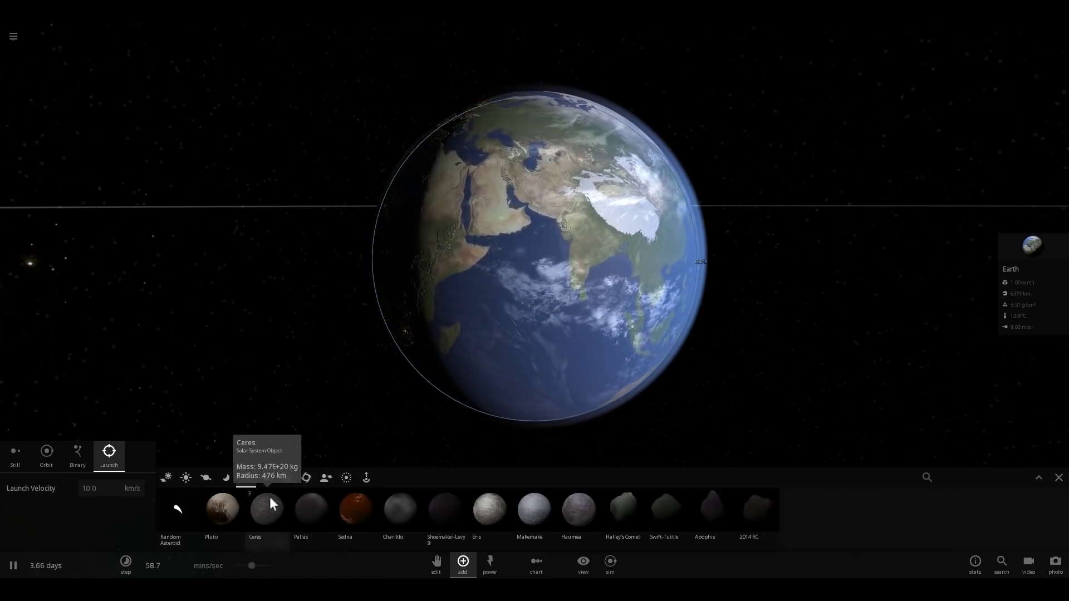
pyautogui.click(225, 507)
pyautogui.scroll(-3, 544, 371)
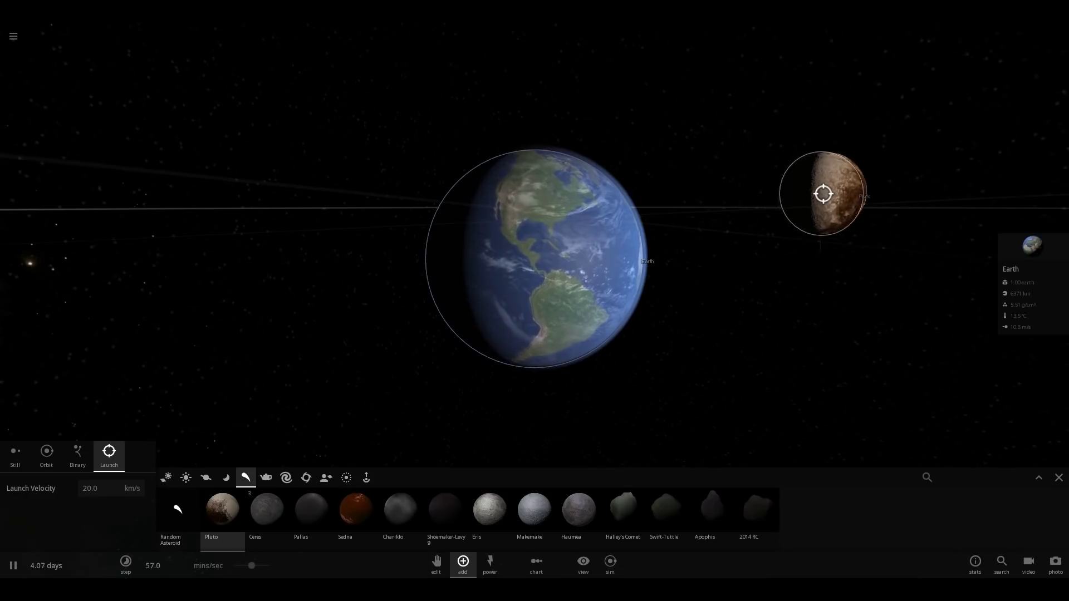
pyautogui.moveTo(681, 376); pyautogui.dragTo(692, 408)
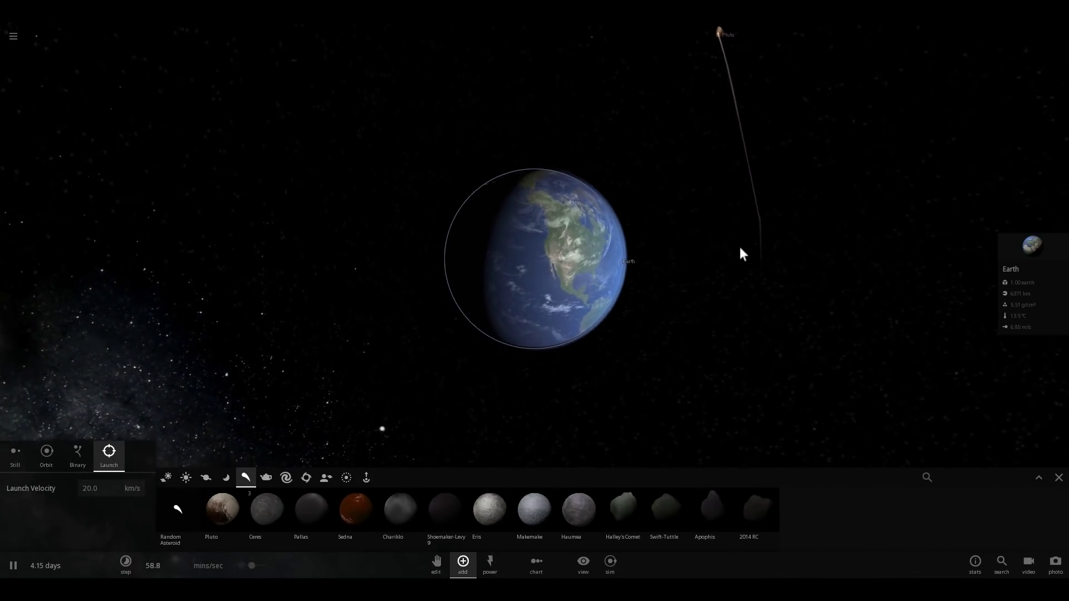
# Step: Launch another Pluto near Earth at 15.0 km/s and focus the view on it
pyautogui.scroll(-2, 740, 245)
pyautogui.moveTo(739, 245); pyautogui.dragTo(734, 153)
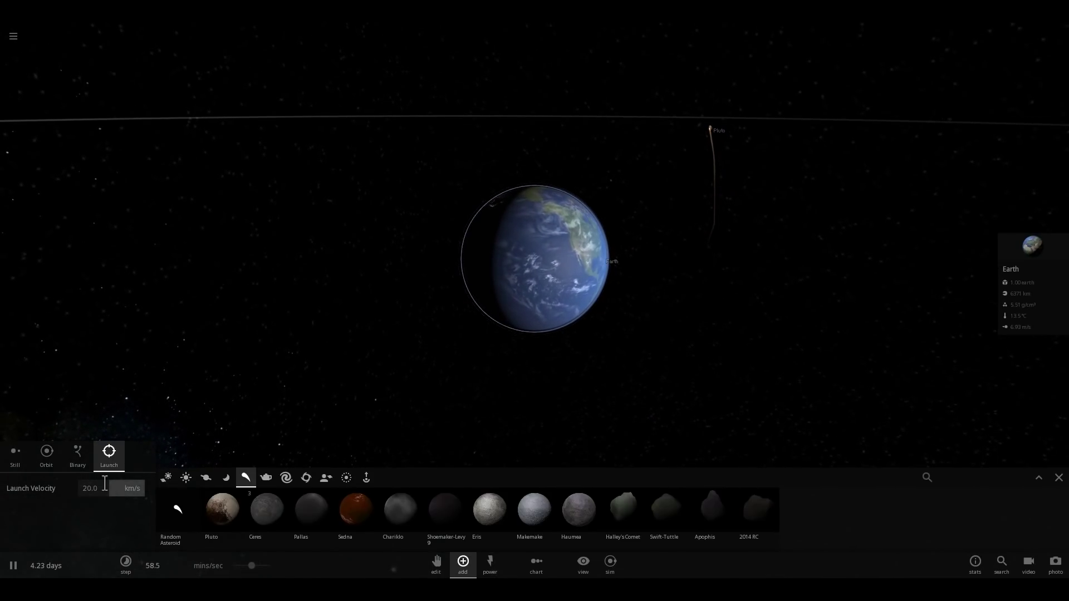
pyautogui.click(469, 330)
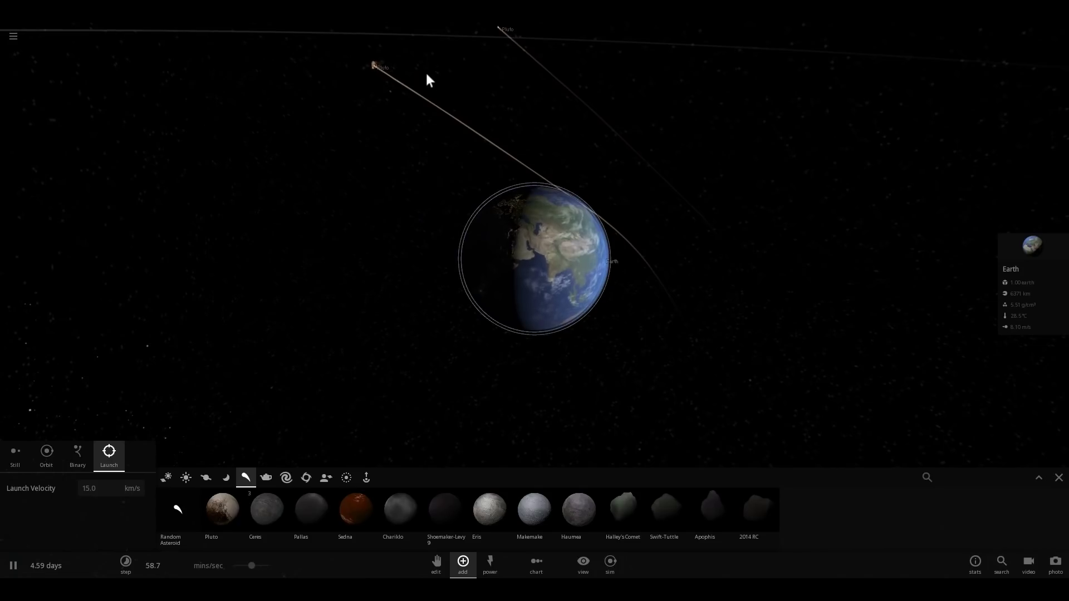
pyautogui.doubleClick(356, 55)
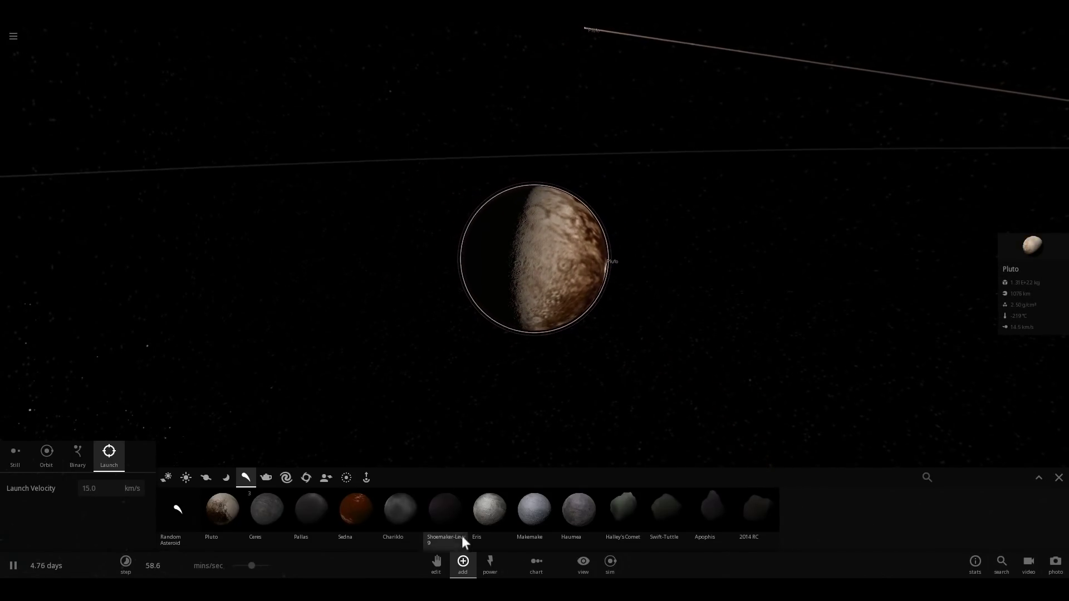
# Step: Place Pluto in a close orbit around Earth using Orbit mode and examine Earth's surface from different angles
pyautogui.scroll(-10, 497, 413)
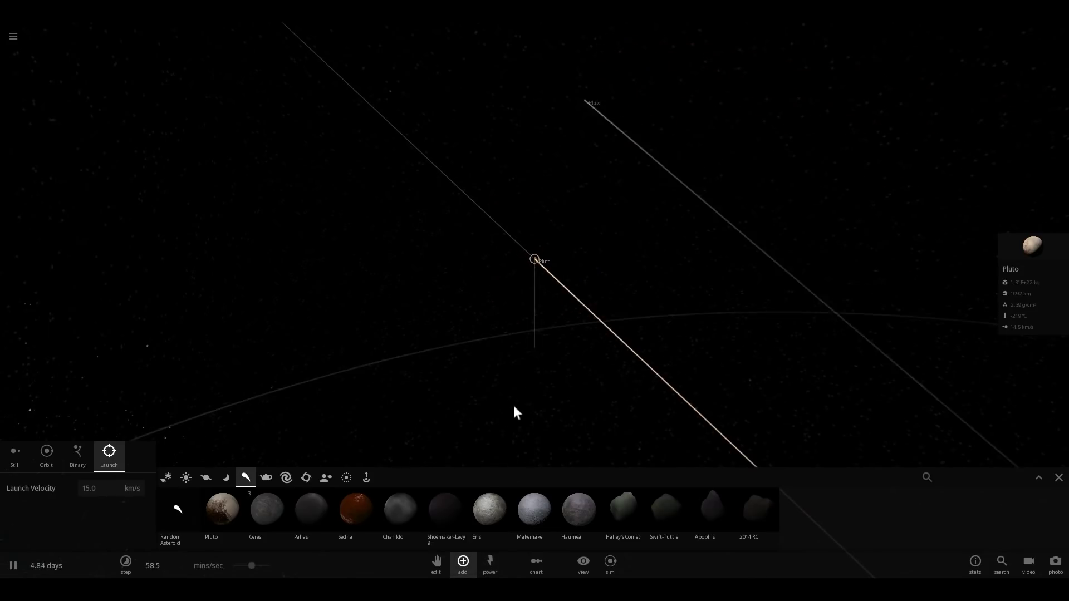
pyautogui.click(47, 455)
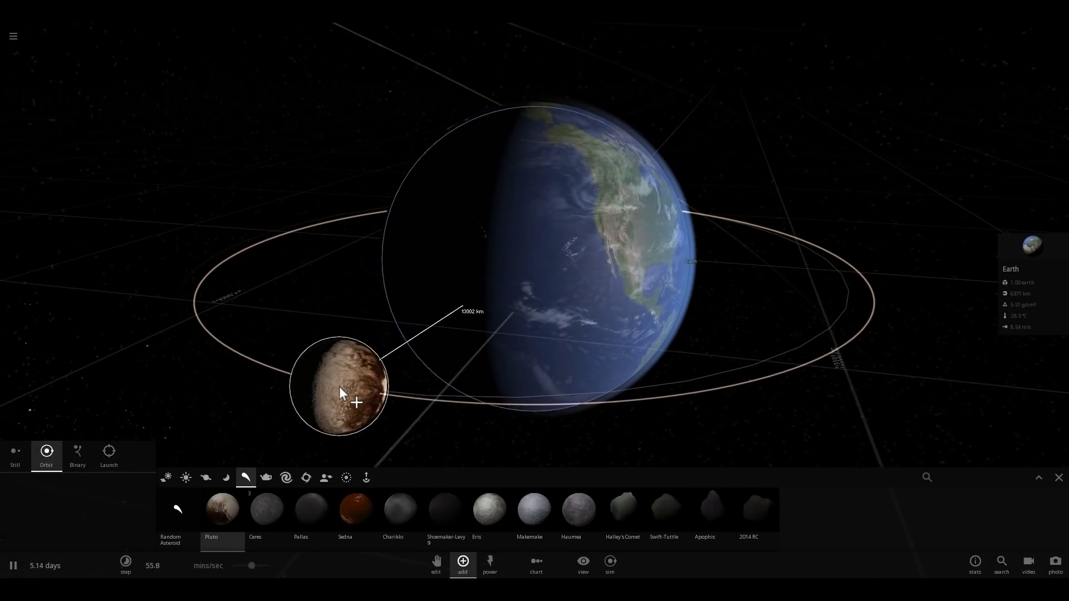
pyautogui.click(373, 359)
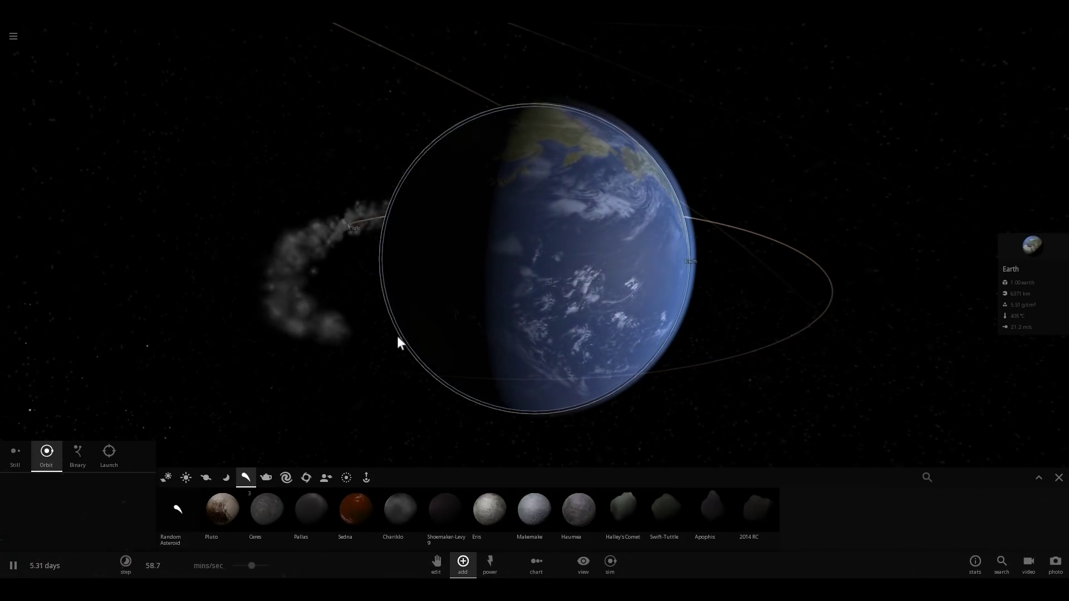
pyautogui.moveTo(596, 379); pyautogui.dragTo(527, 365, button='right')
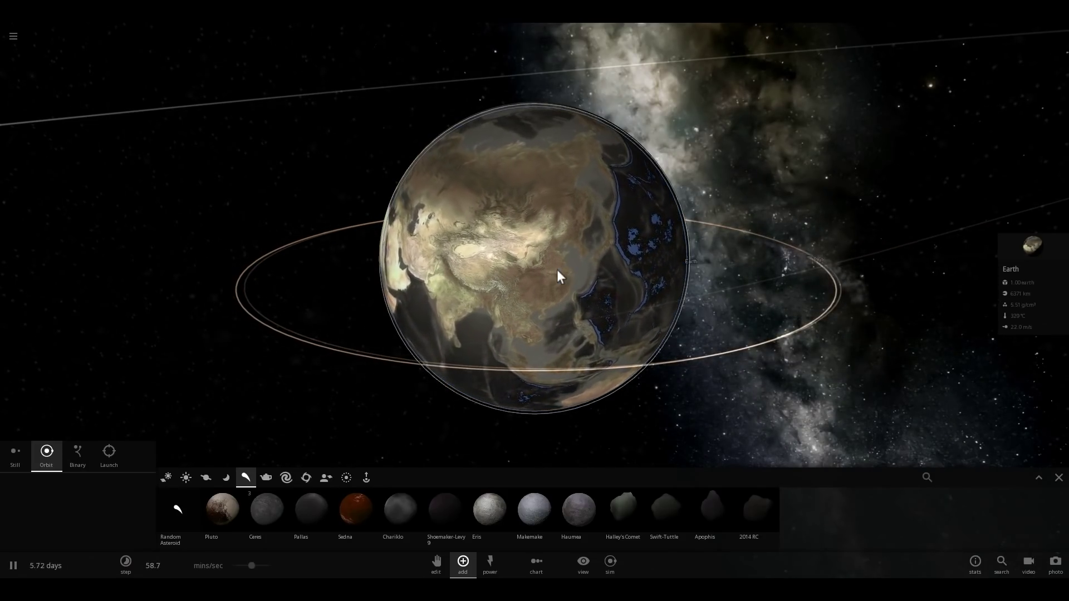
pyautogui.scroll(3, 556, 269)
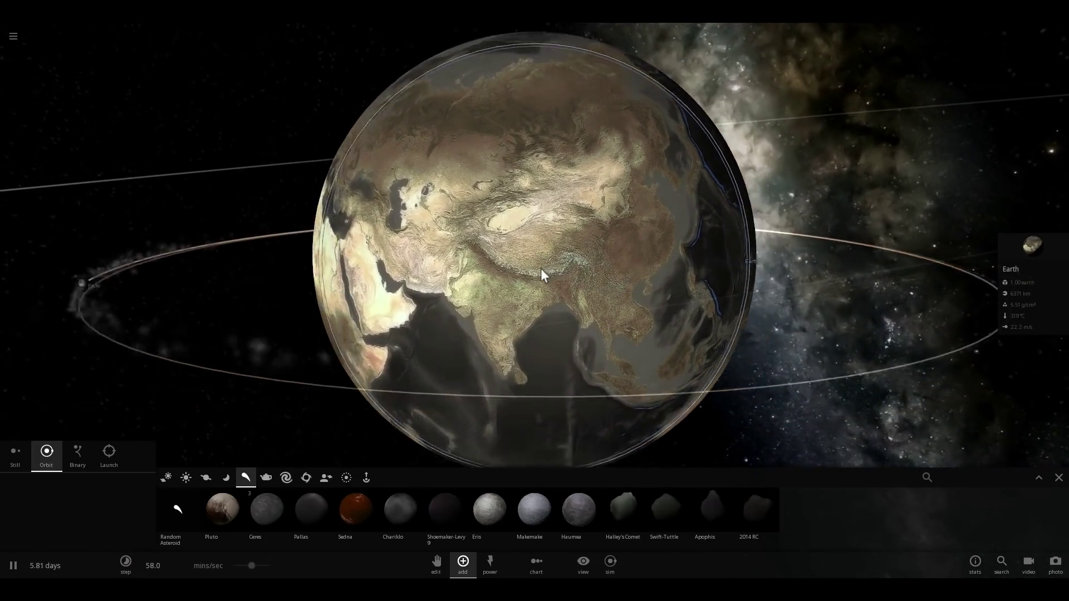
pyautogui.scroll(-3, 540, 268)
pyautogui.moveTo(527, 262); pyautogui.dragTo(605, 270, button='right')
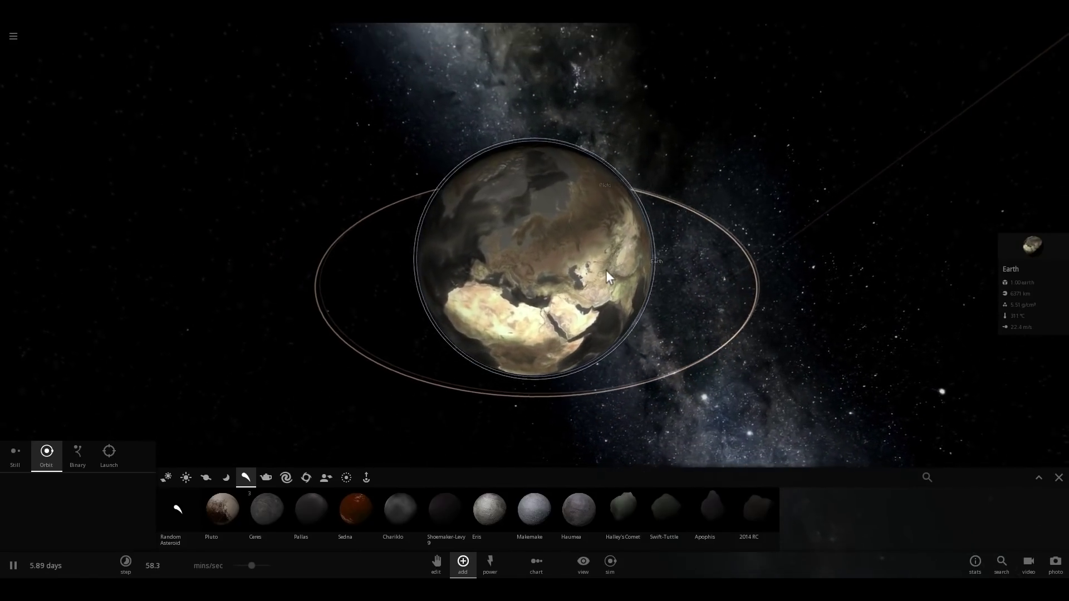
# Step: Pause the simulation, focus on the Pluto remnant orbiting Earth, and resume the simulation
pyautogui.press('space')
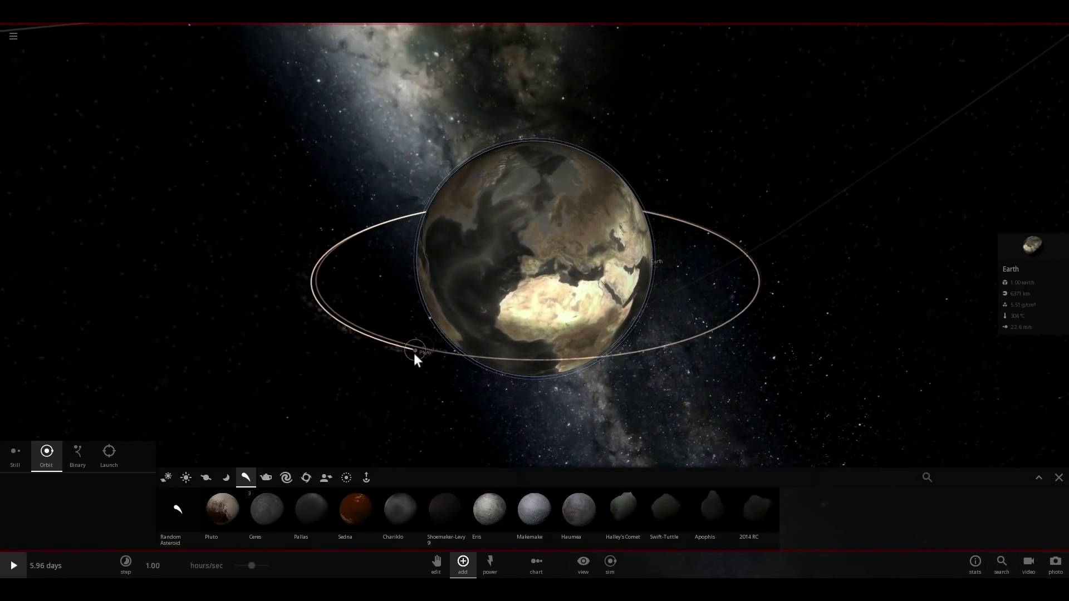
pyautogui.doubleClick(415, 350)
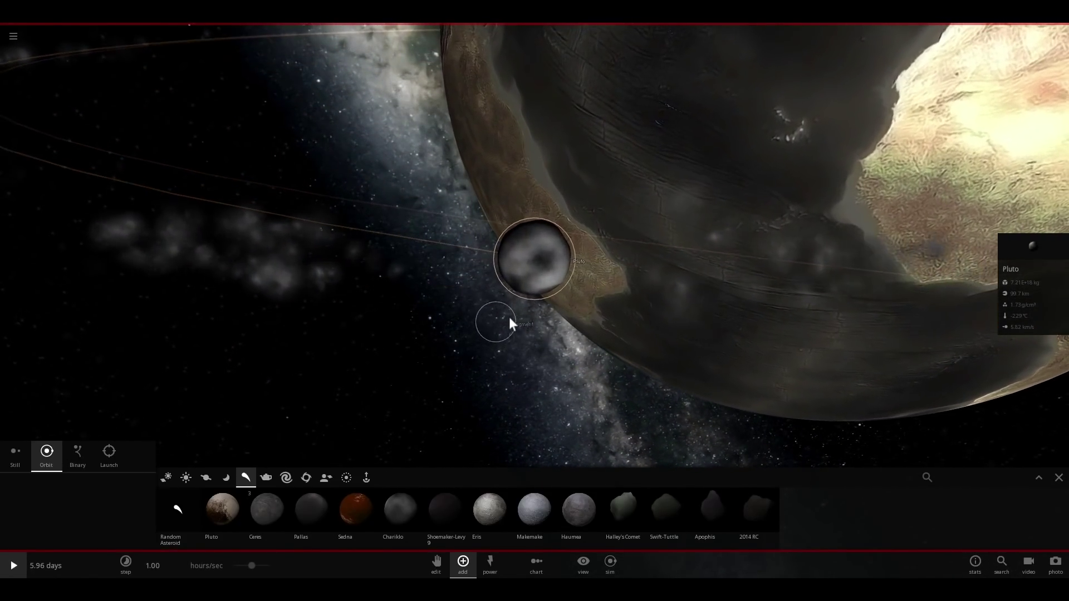
pyautogui.press('space')
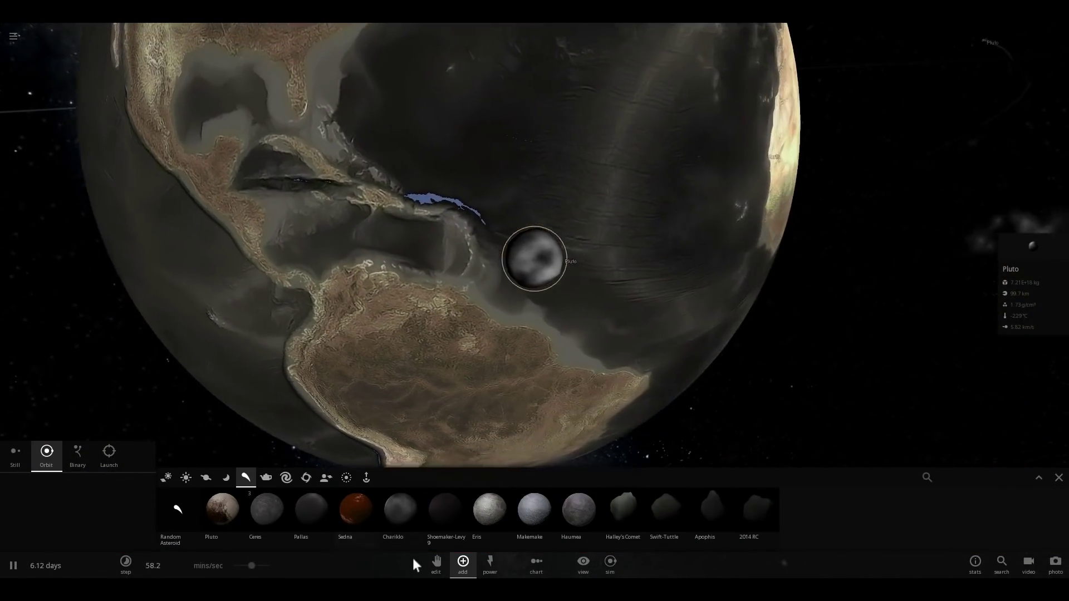
# Step: Slow the simulation to about 10.7 mins/sec while following the Pluto remnant around Earth
pyautogui.moveTo(252, 566); pyautogui.dragTo(227, 564)
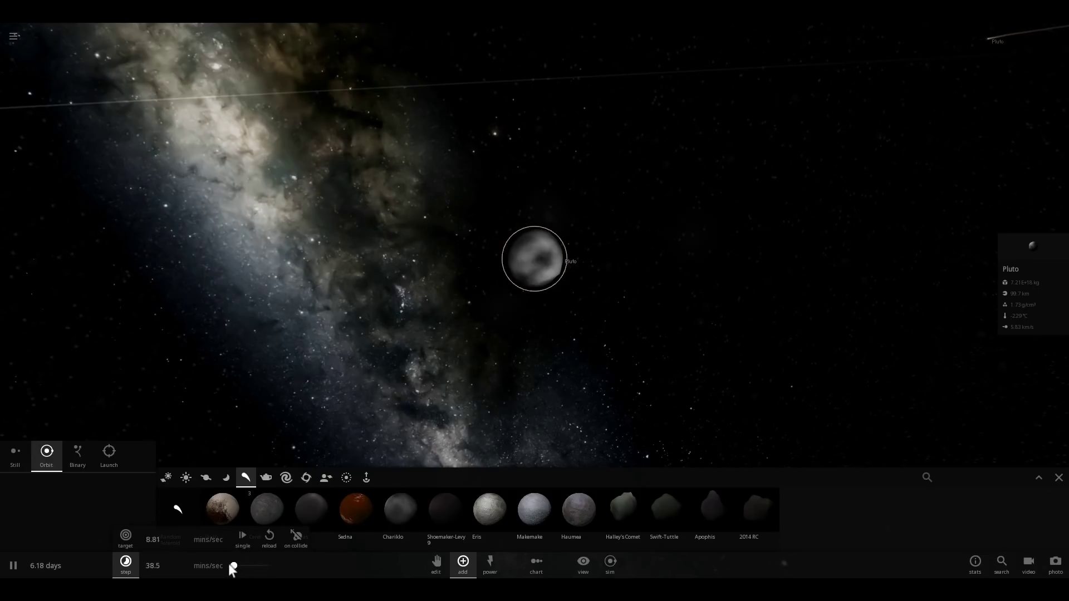
pyautogui.moveTo(425, 306); pyautogui.dragTo(584, 299, button='right')
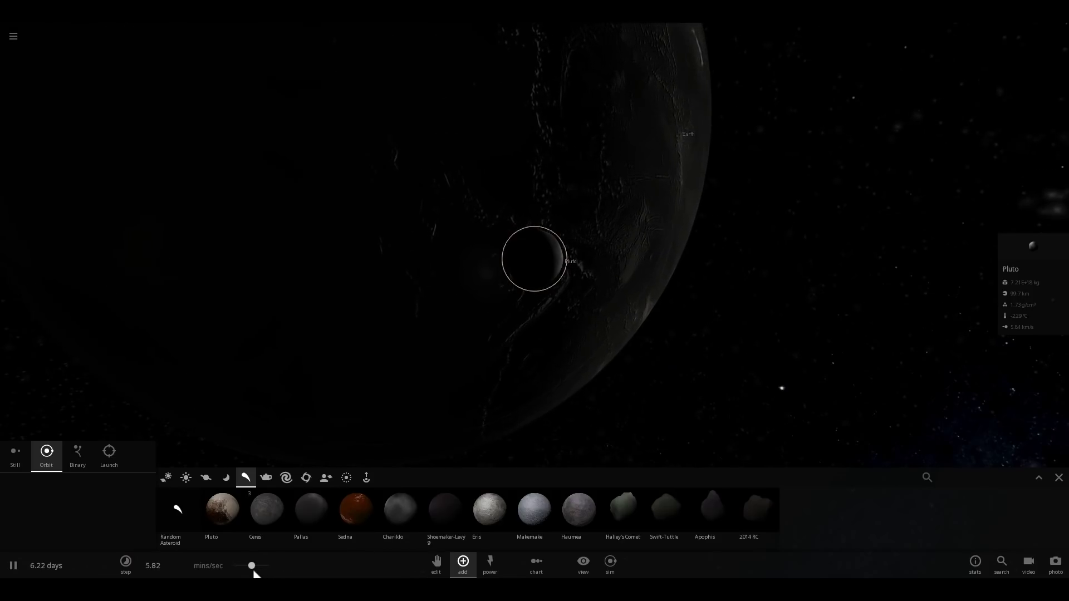
pyautogui.moveTo(252, 568); pyautogui.dragTo(265, 570)
pyautogui.moveTo(625, 313); pyautogui.dragTo(491, 297, button='right')
pyautogui.press('space')
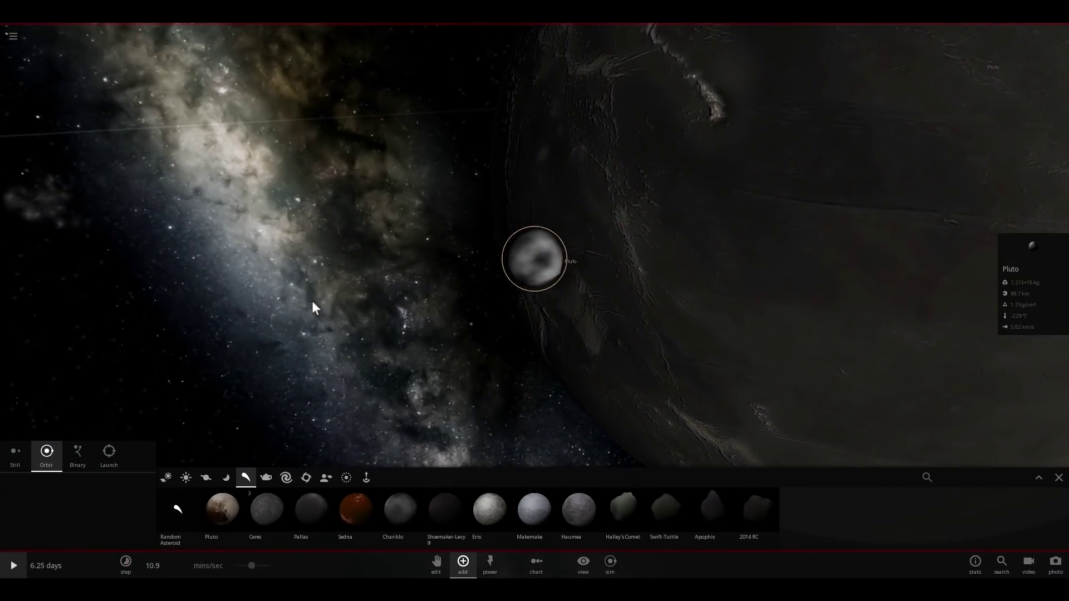
pyautogui.press('space')
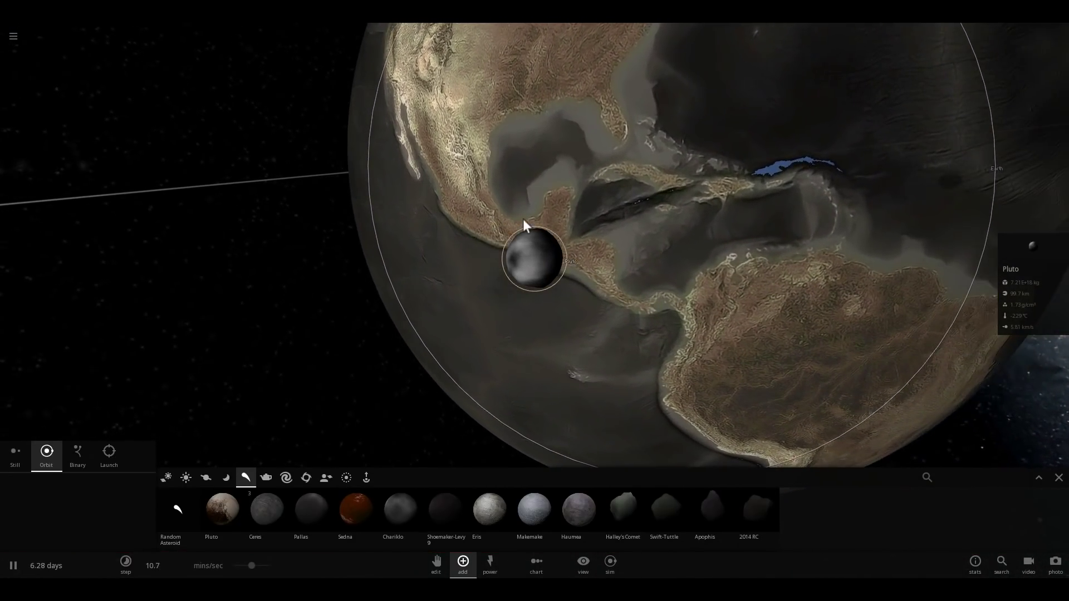
# Step: Focus on Earth and examine its surface and the Pluto remnant's orbit from several angles and distances
pyautogui.scroll(-10, 522, 218)
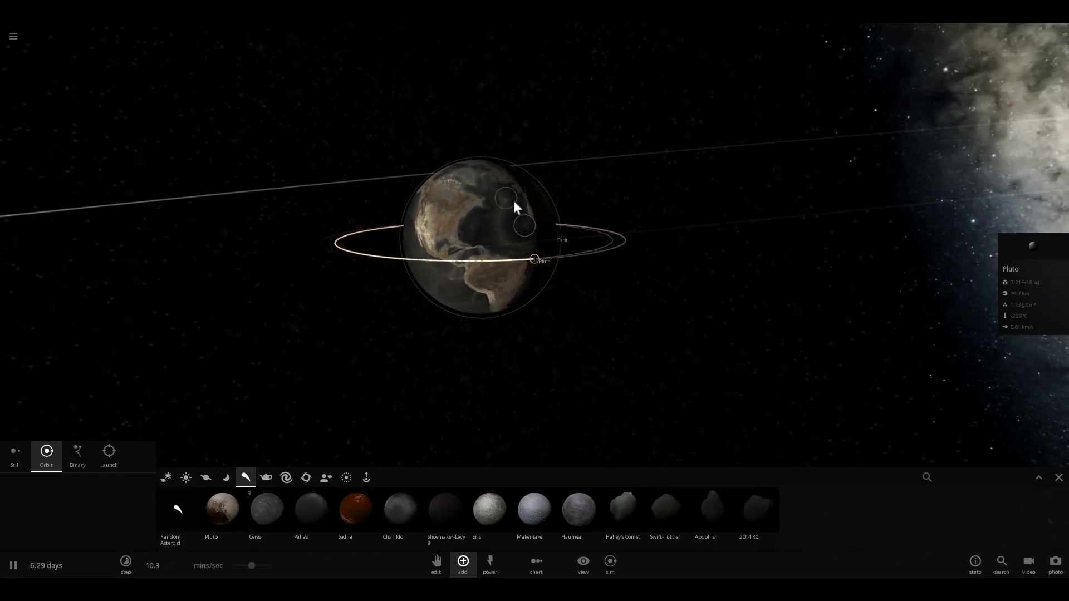
pyautogui.scroll(10, 531, 287)
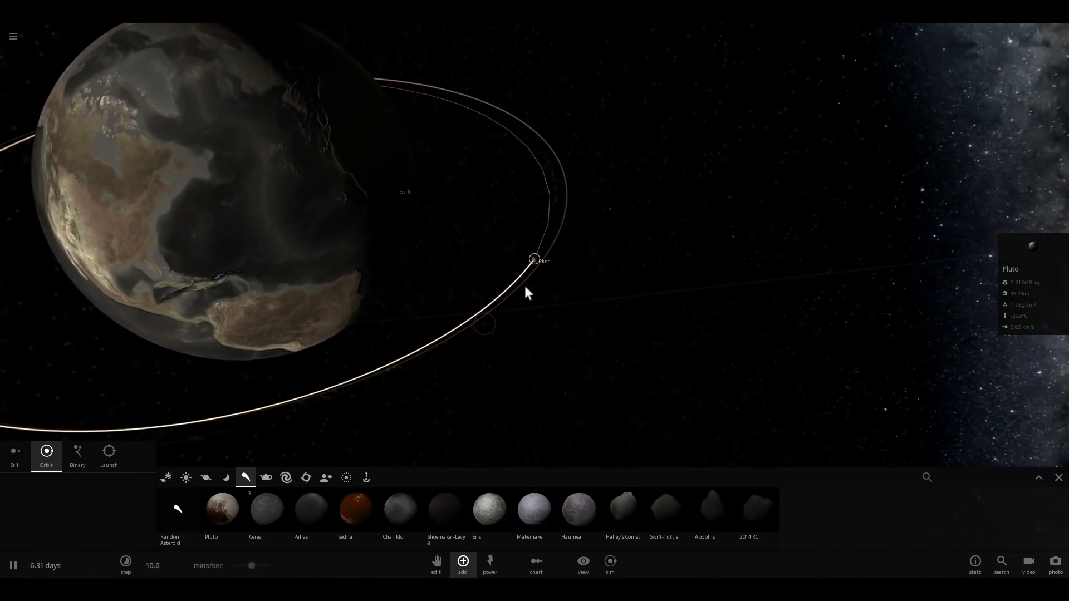
pyautogui.doubleClick(207, 279)
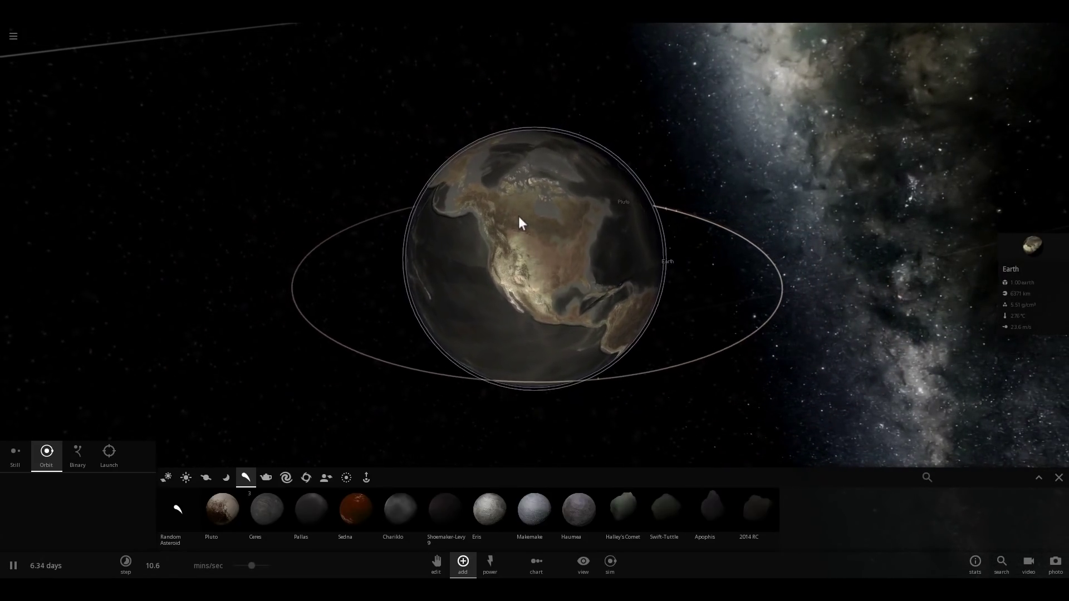
pyautogui.moveTo(388, 195); pyautogui.dragTo(427, 245, button='right')
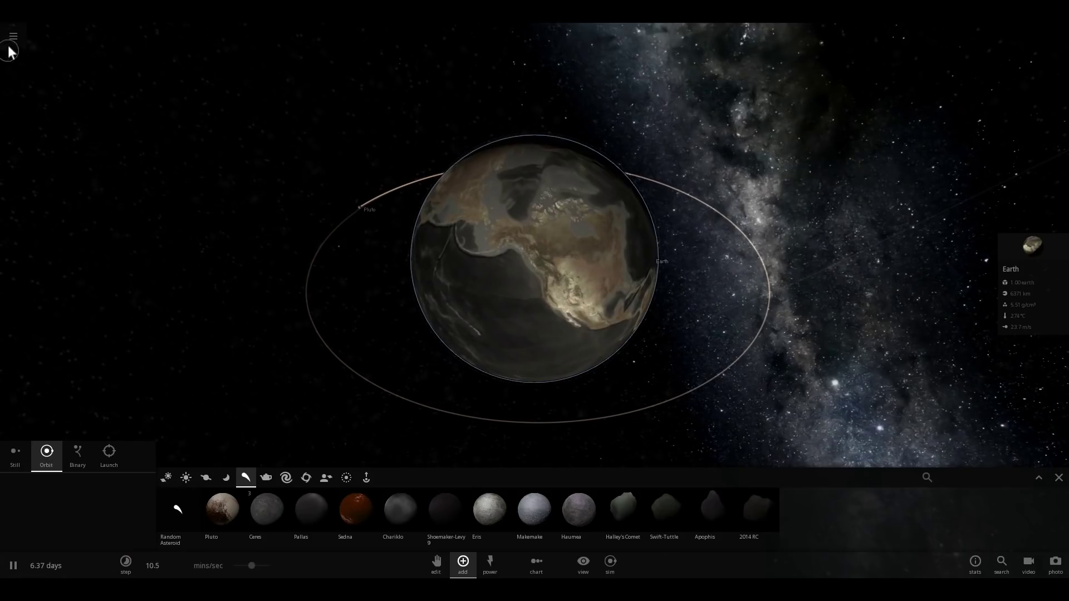
pyautogui.moveTo(312, 207); pyautogui.dragTo(419, 249, button='right')
pyautogui.scroll(3, 419, 250)
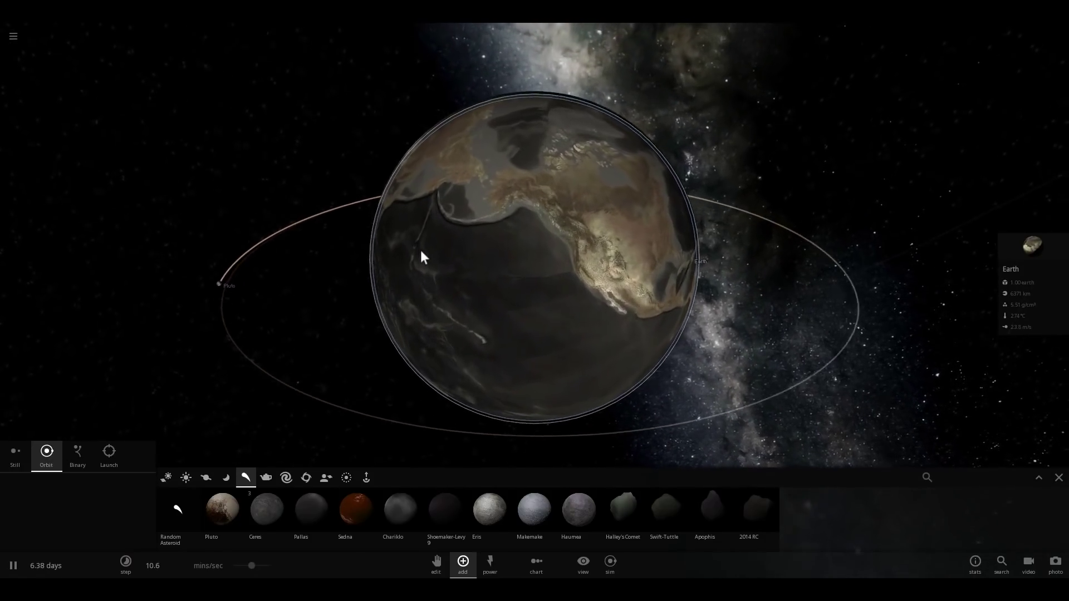
pyautogui.scroll(-5, 458, 255)
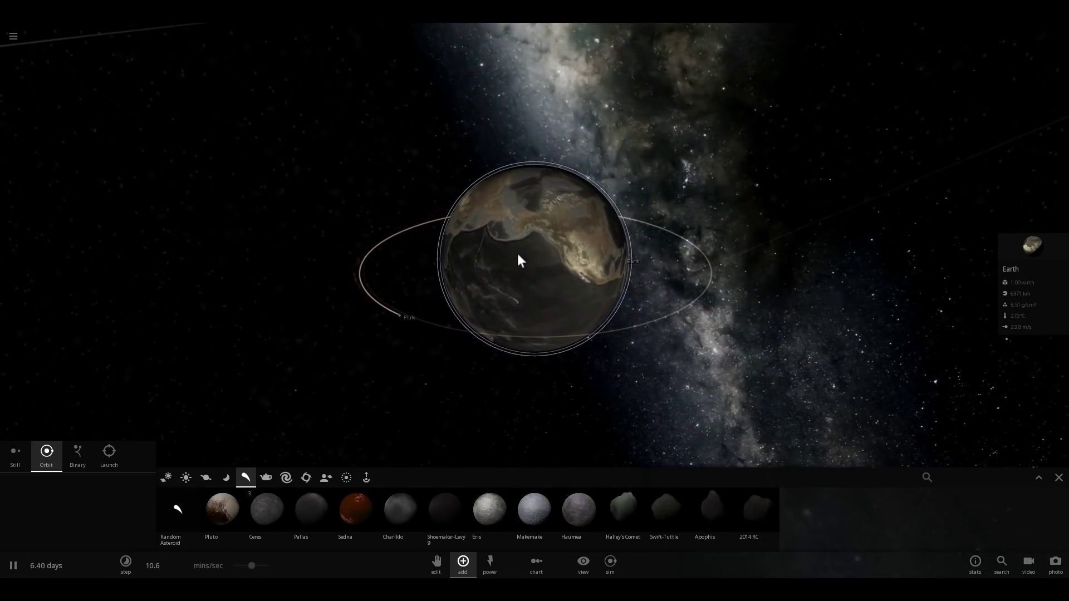
pyautogui.scroll(3, 520, 265)
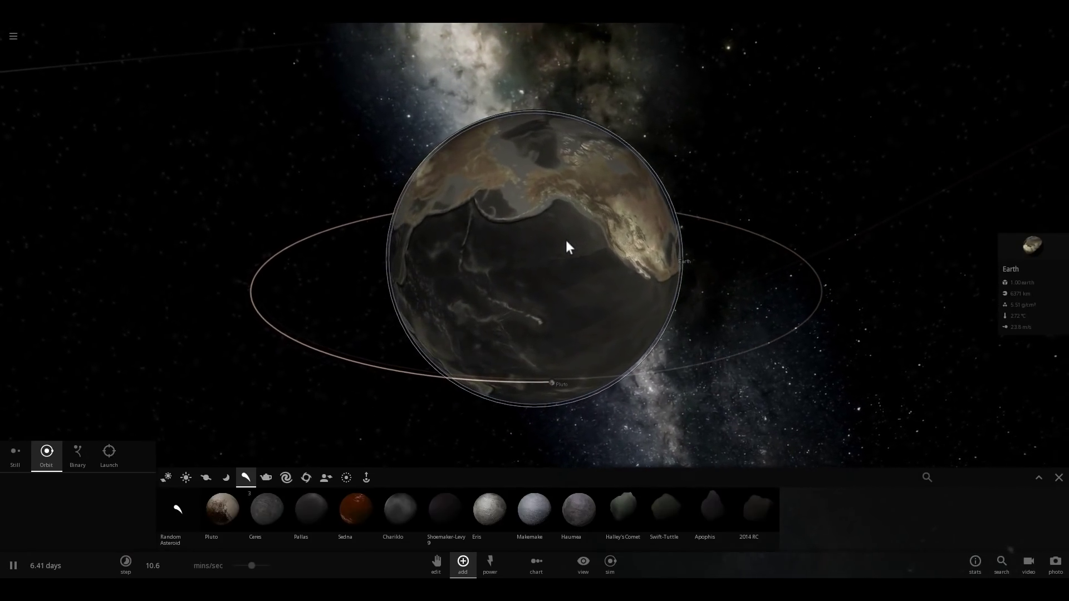
pyautogui.moveTo(565, 239)
pyautogui.mouseDown(button='right')
pyautogui.moveTo(576, 238)
pyautogui.moveTo(570, 258)
pyautogui.mouseUp(button='right')
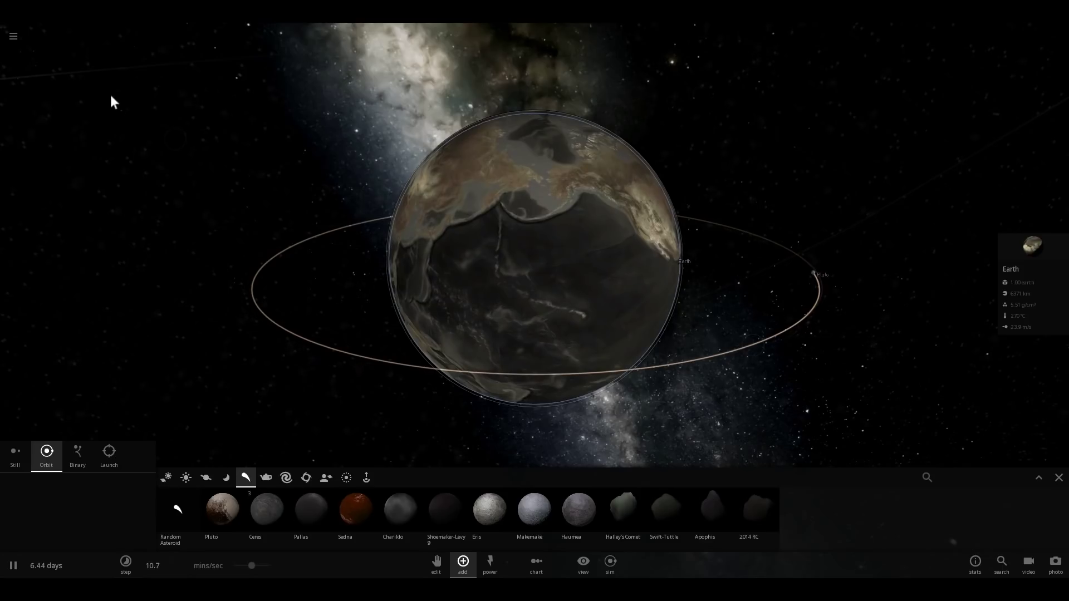
# Step: Open the Earth & Moon simulation and view Earth up close
pyautogui.click(19, 45)
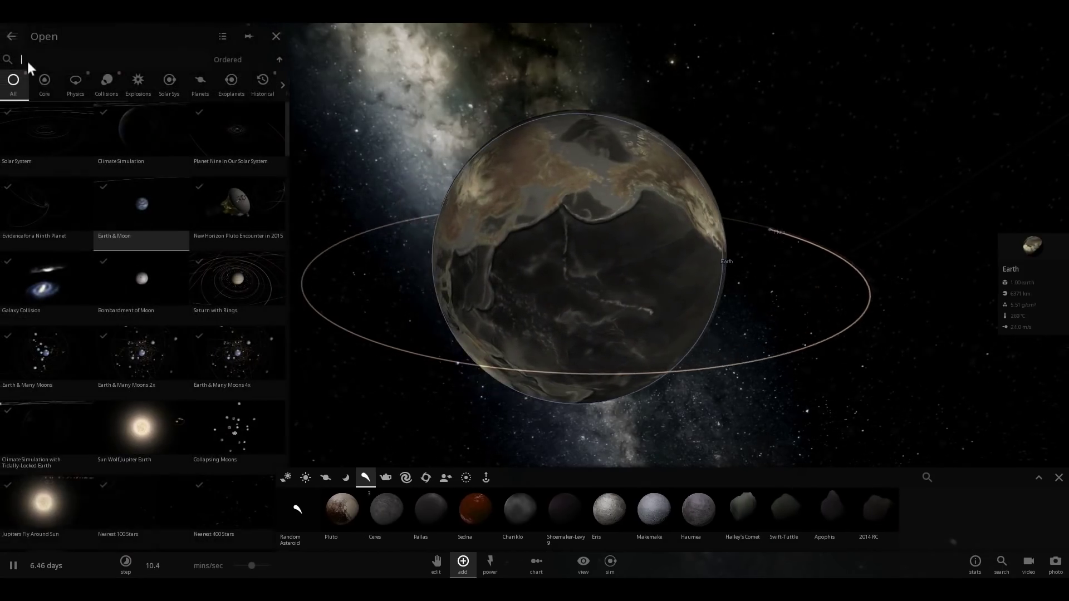
pyautogui.click(119, 183)
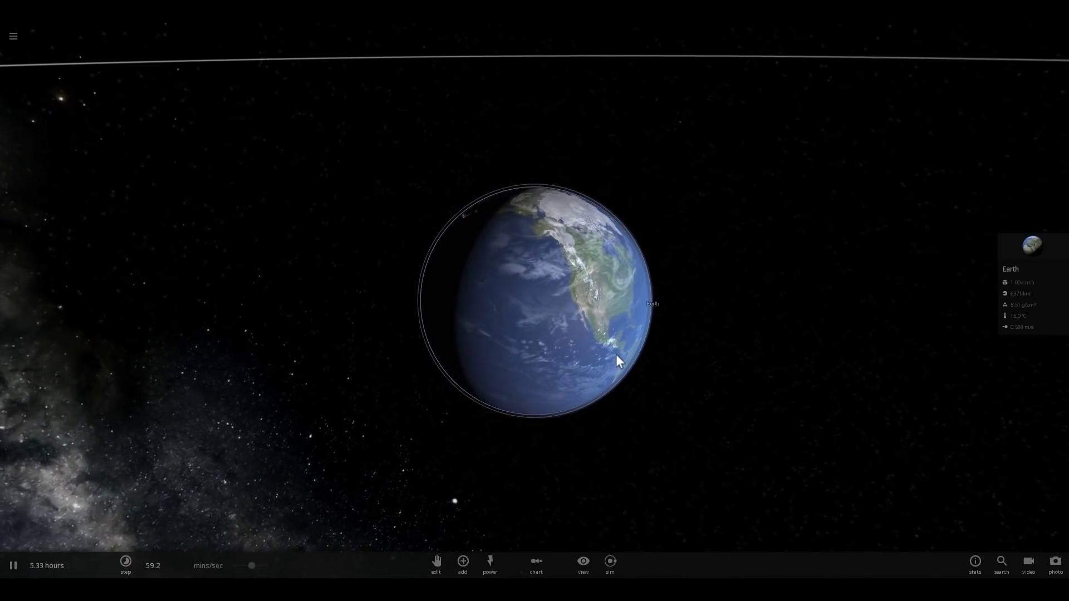
pyautogui.scroll(5, 631, 309)
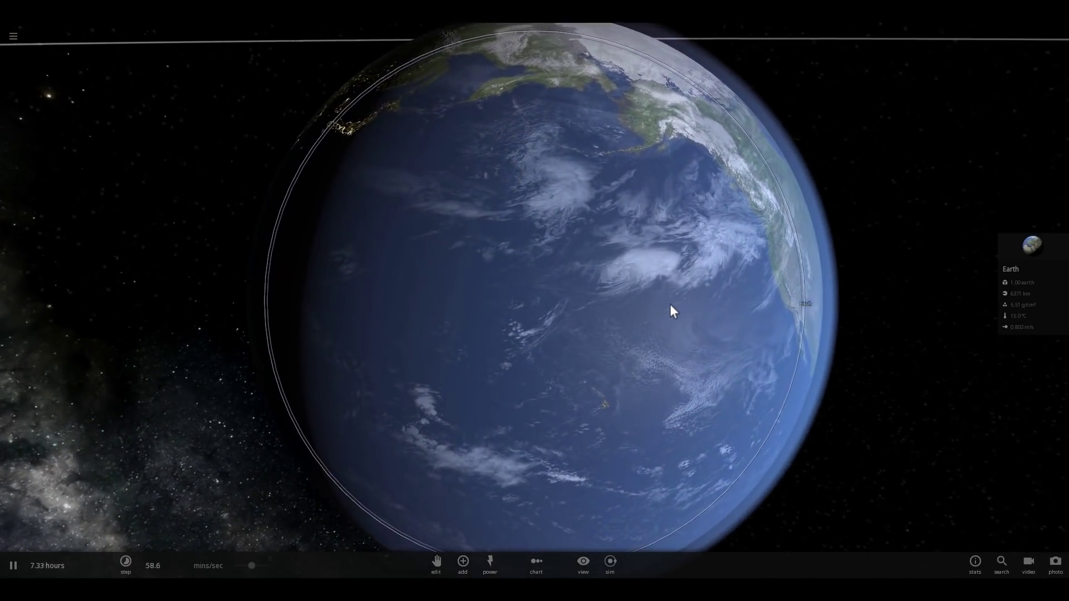
pyautogui.scroll(-5, 767, 223)
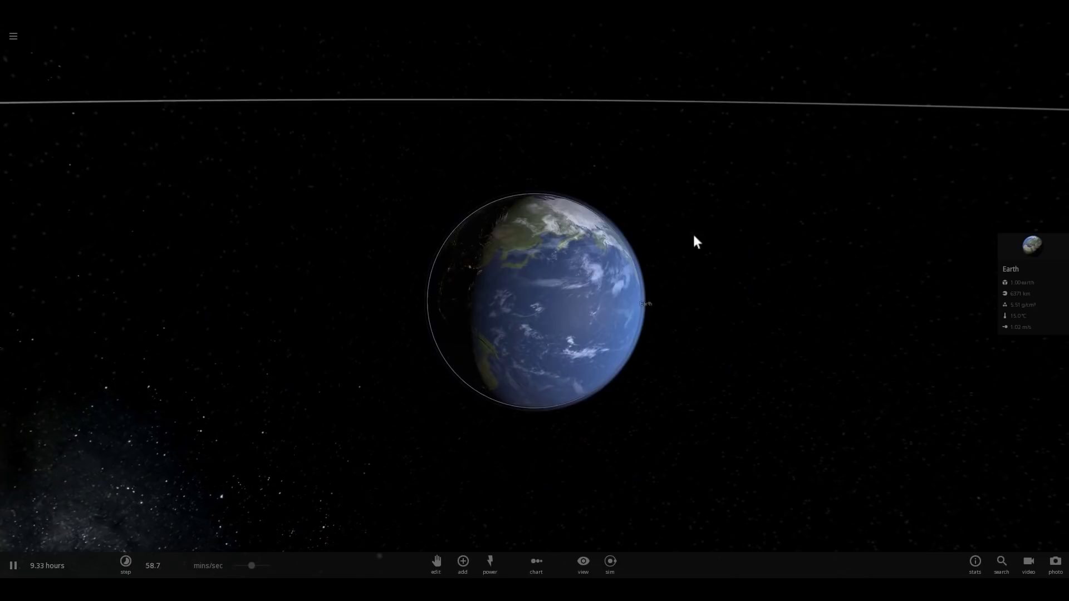
# Step: Add the moon Phobos in a close orbit around Earth
pyautogui.click(462, 561)
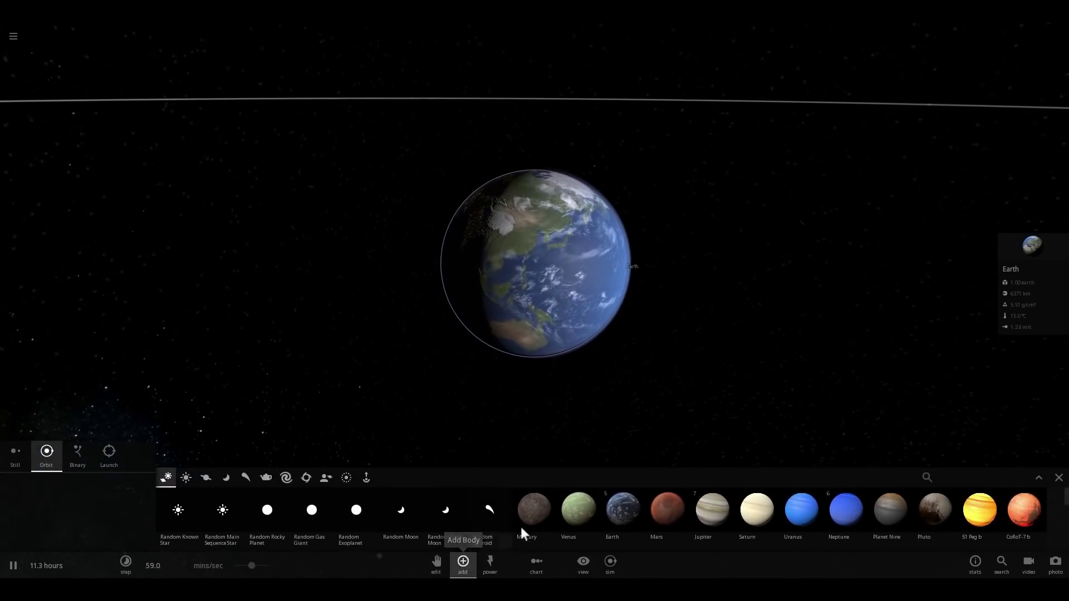
pyautogui.click(530, 520)
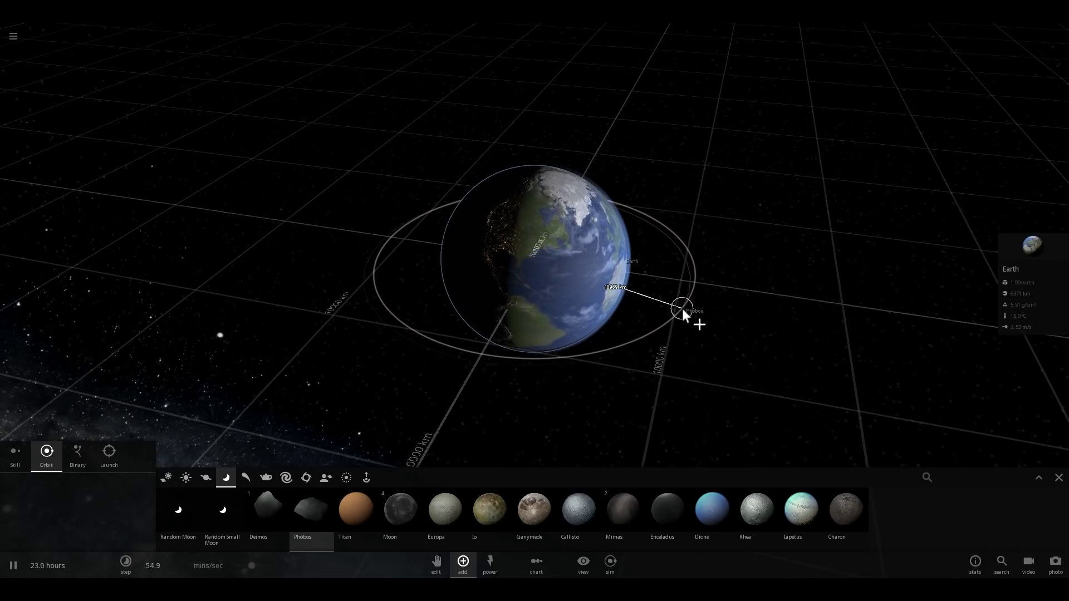
pyautogui.click(681, 308)
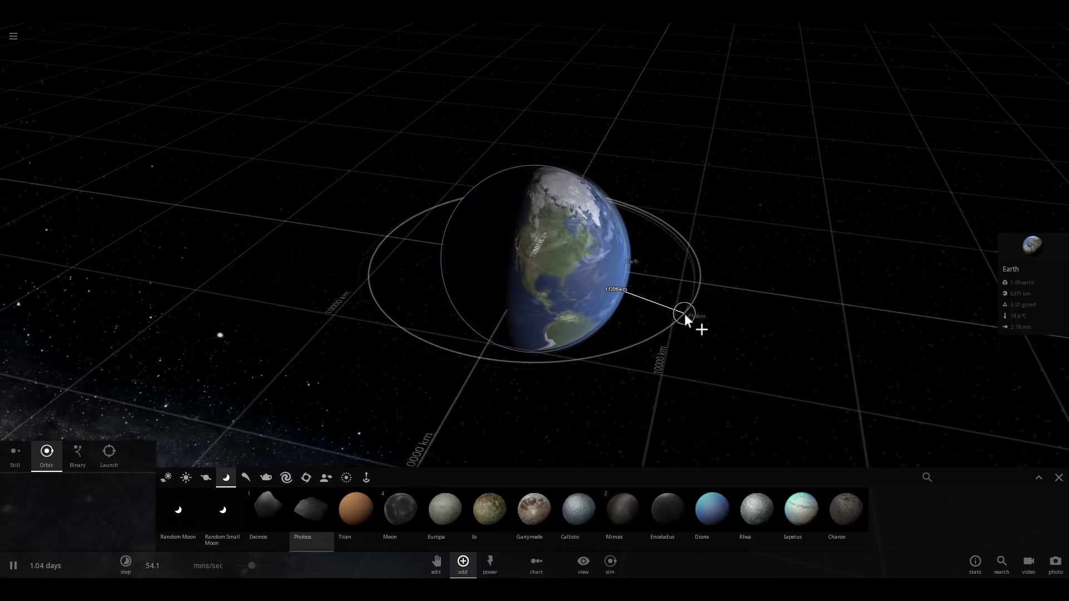
pyautogui.moveTo(716, 338); pyautogui.dragTo(729, 428)
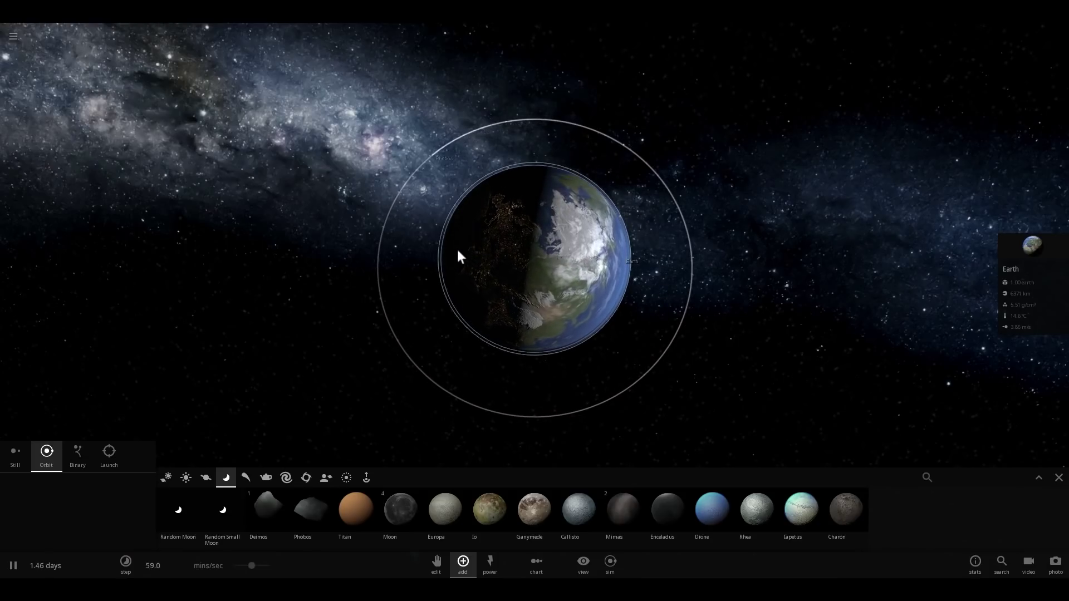
# Step: Examine Phobos's orbit around Earth from several angles and distances
pyautogui.moveTo(459, 294); pyautogui.dragTo(791, 290, button='right')
pyautogui.moveTo(771, 361); pyautogui.dragTo(656, 314, button='right')
pyautogui.scroll(3, 656, 314)
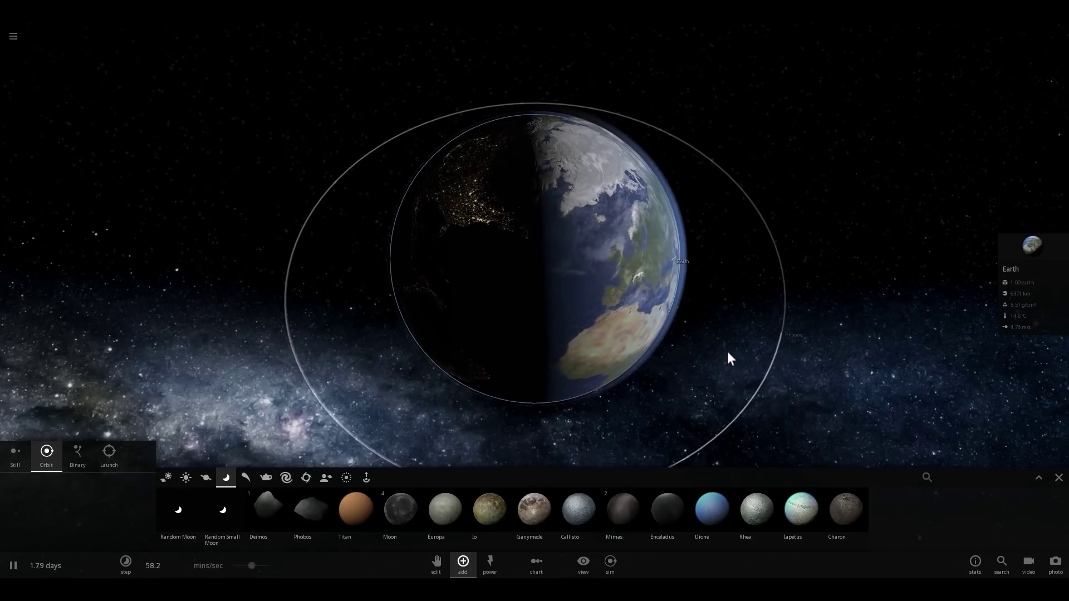
pyautogui.moveTo(738, 333); pyautogui.dragTo(733, 309, button='right')
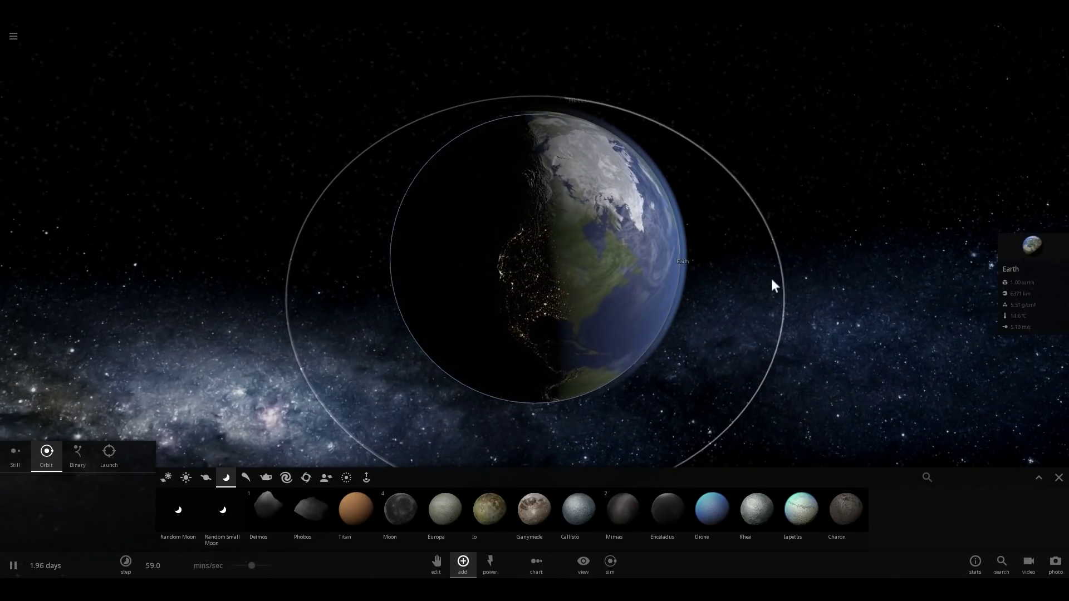
pyautogui.moveTo(744, 312); pyautogui.dragTo(738, 286, button='right')
pyautogui.scroll(-3, 738, 286)
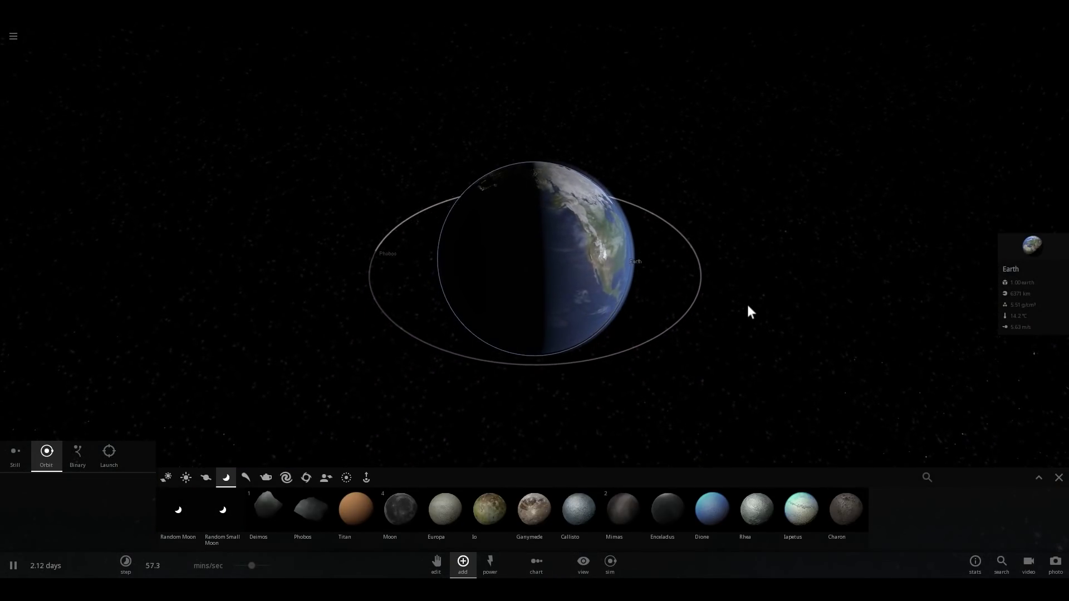
pyautogui.moveTo(705, 292); pyautogui.dragTo(516, 310, button='right')
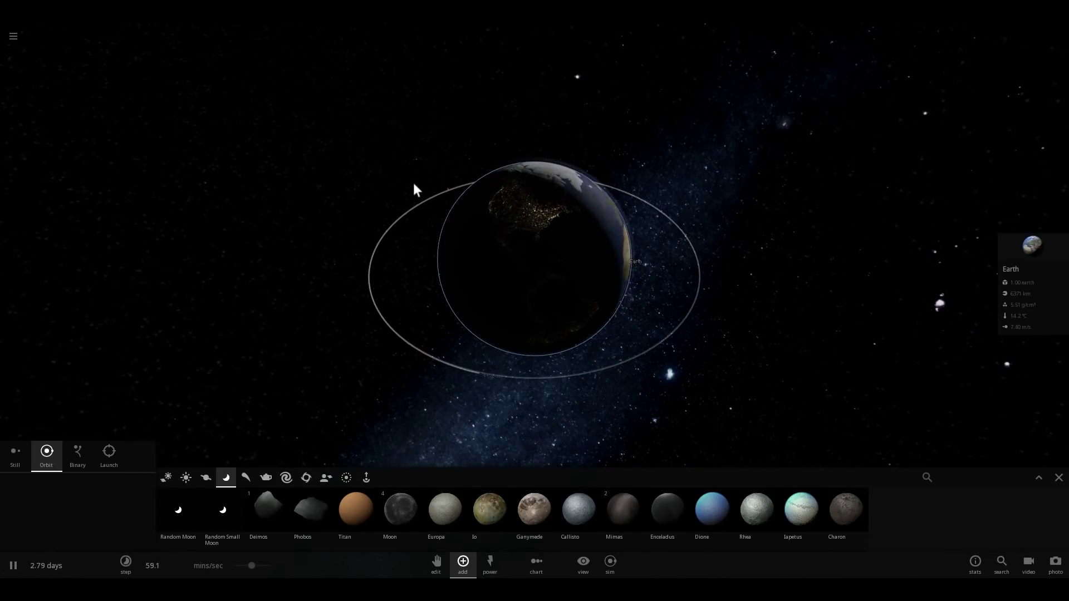
pyautogui.click(486, 515)
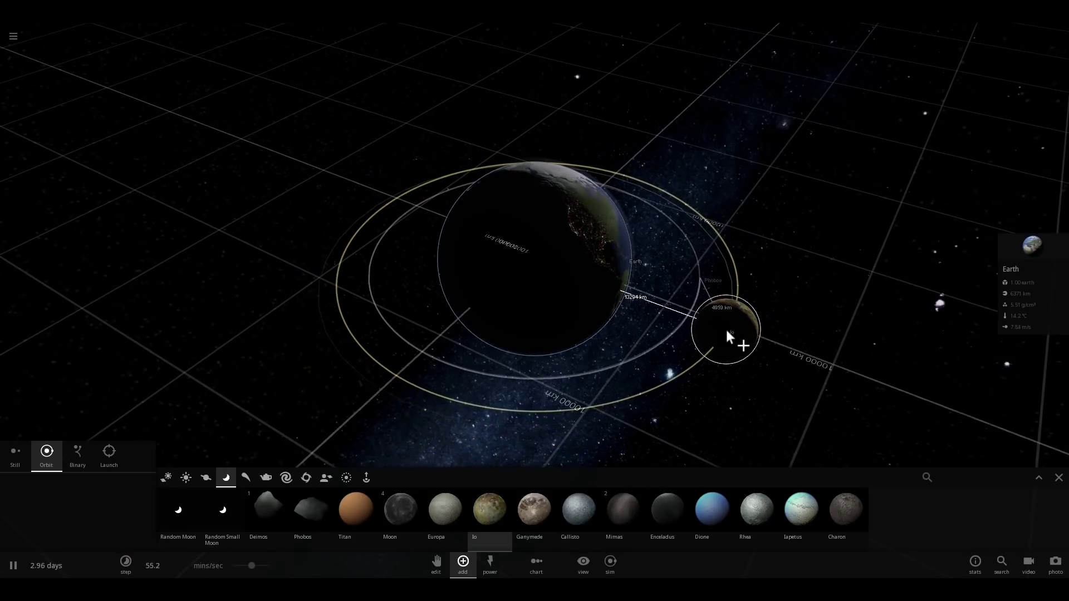
pyautogui.moveTo(726, 330); pyautogui.dragTo(739, 314, button='right')
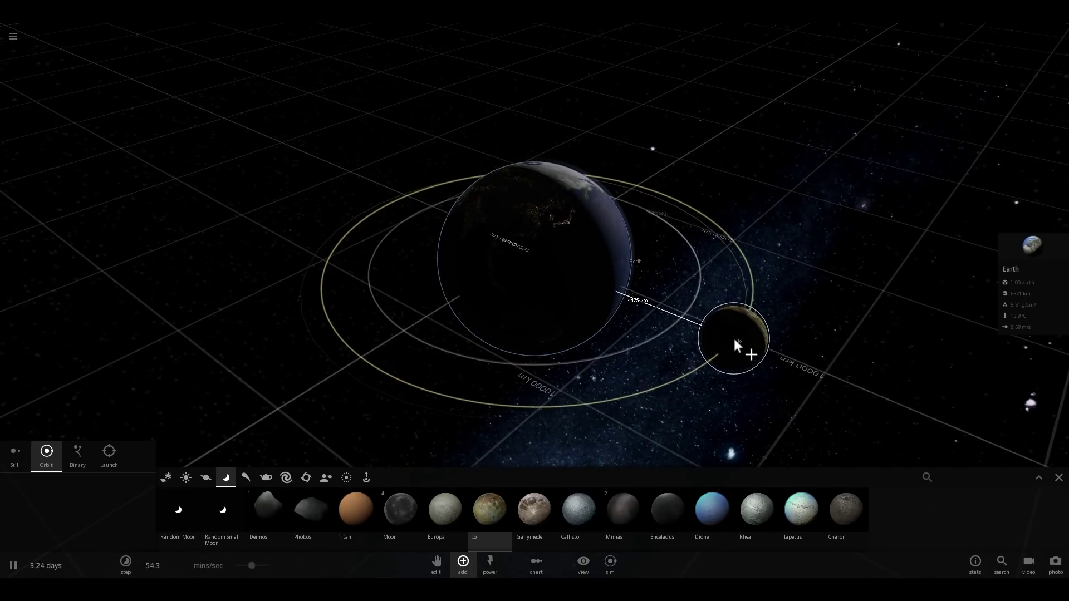
pyautogui.moveTo(749, 339); pyautogui.dragTo(781, 365, button='right')
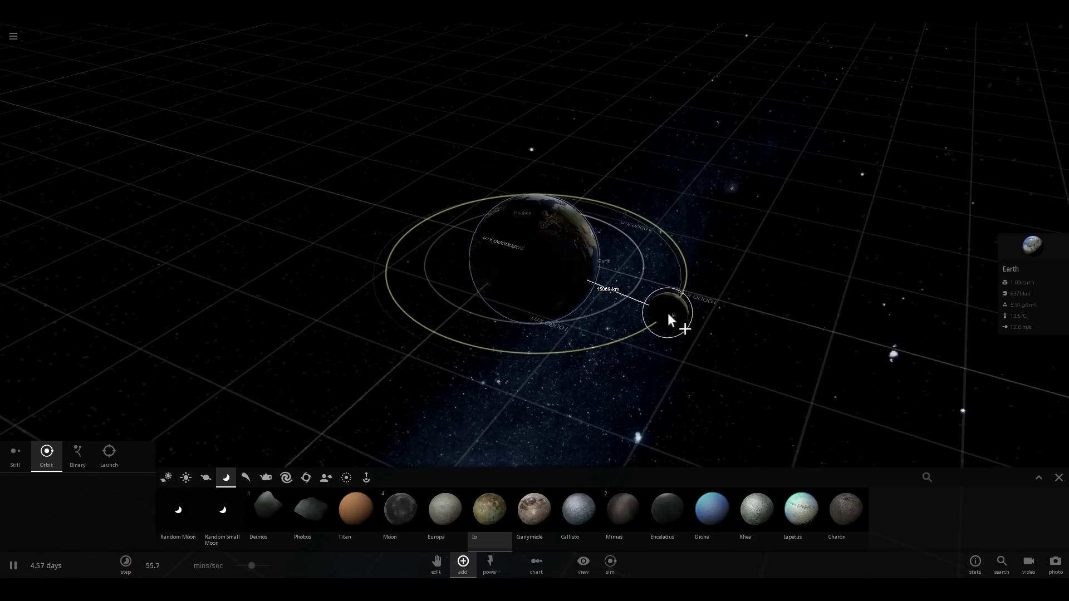
# Step: Add the moon Mimas in an orbit around Earth just outside Phobos's orbit
pyautogui.click(619, 521)
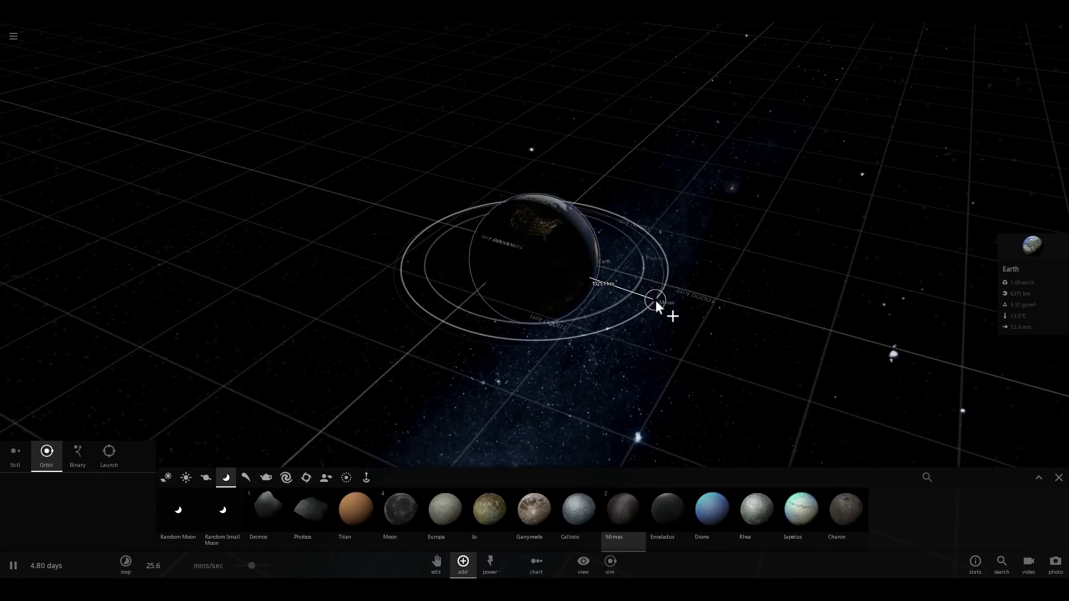
pyautogui.click(660, 305)
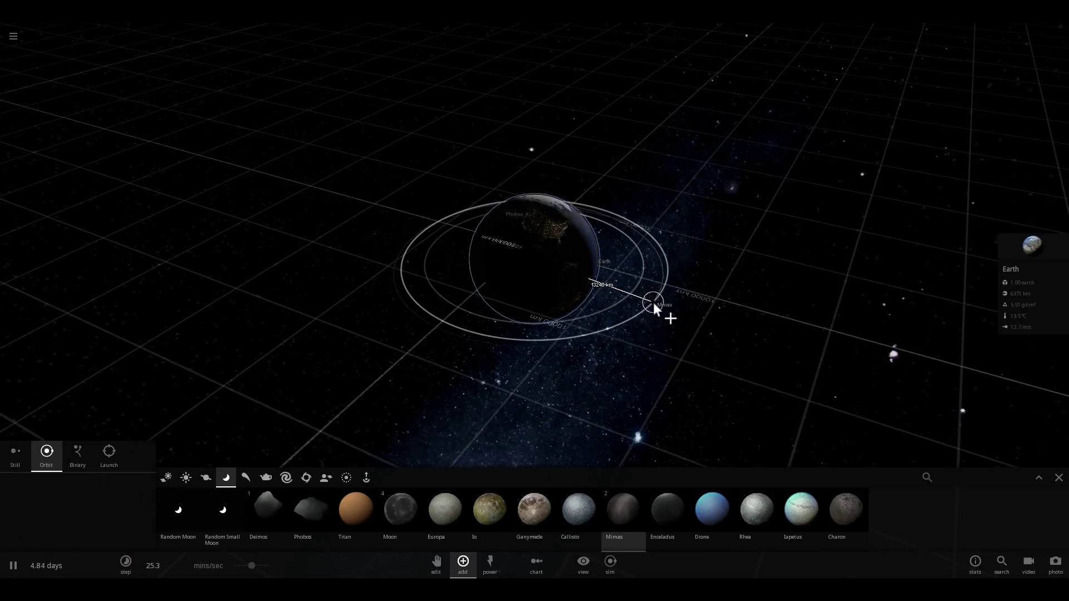
pyautogui.press('Escape')
# Step: Pause the simulation to focus on Mimas, resume it, and examine the moon and its fragments
pyautogui.press('space')
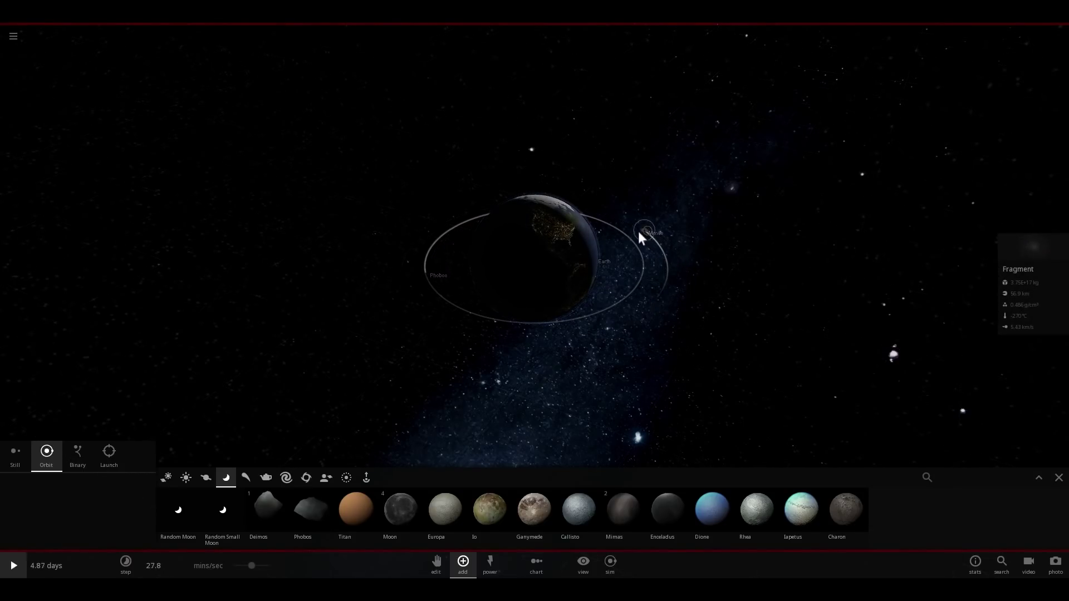
pyautogui.doubleClick(639, 233)
pyautogui.doubleClick(629, 266)
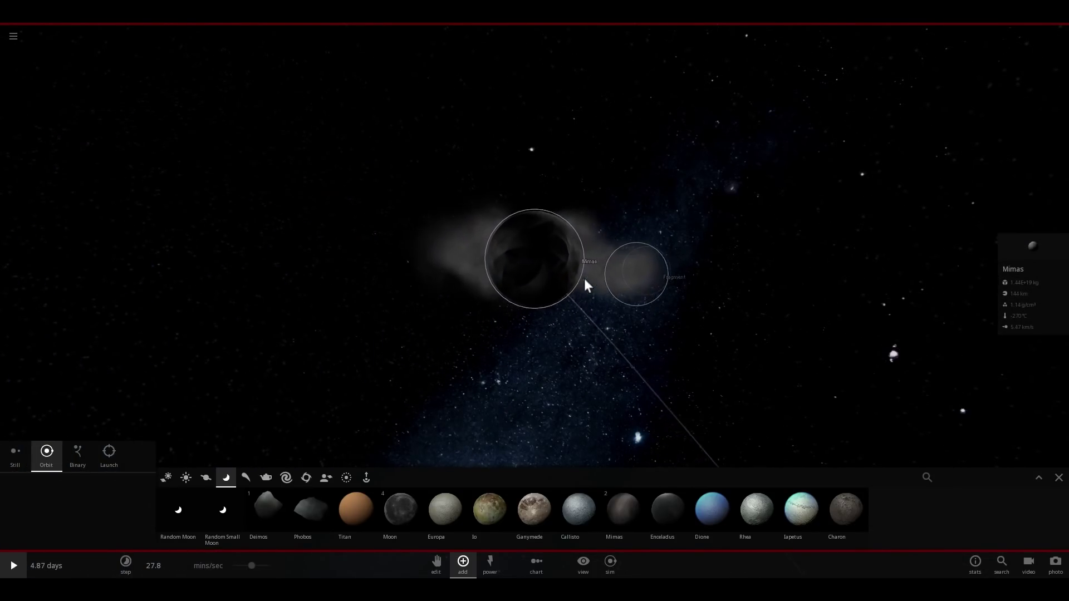
pyautogui.press('space')
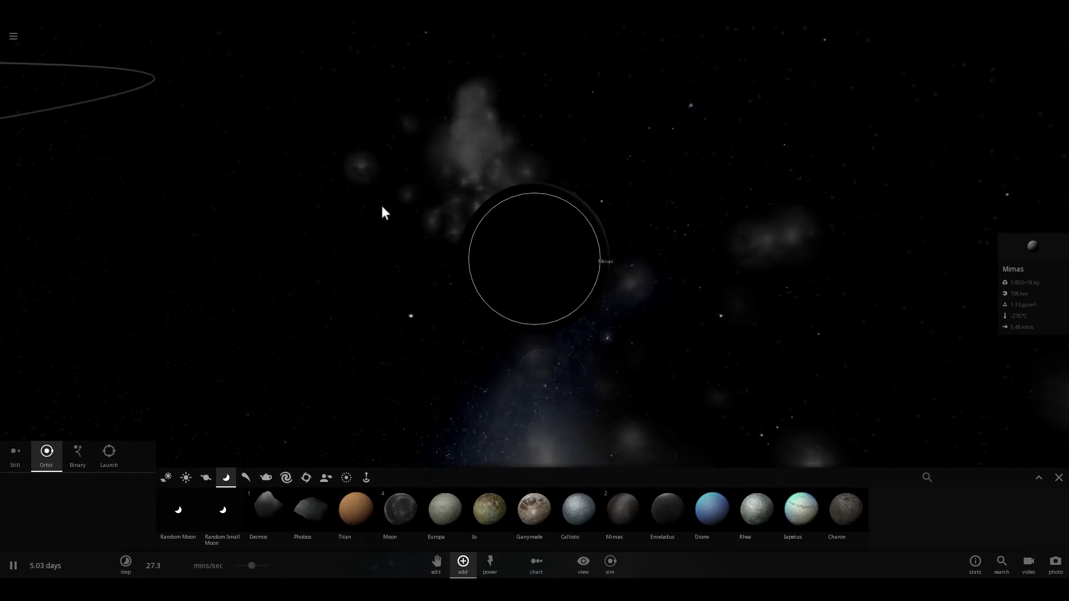
pyautogui.scroll(-5, 400, 205)
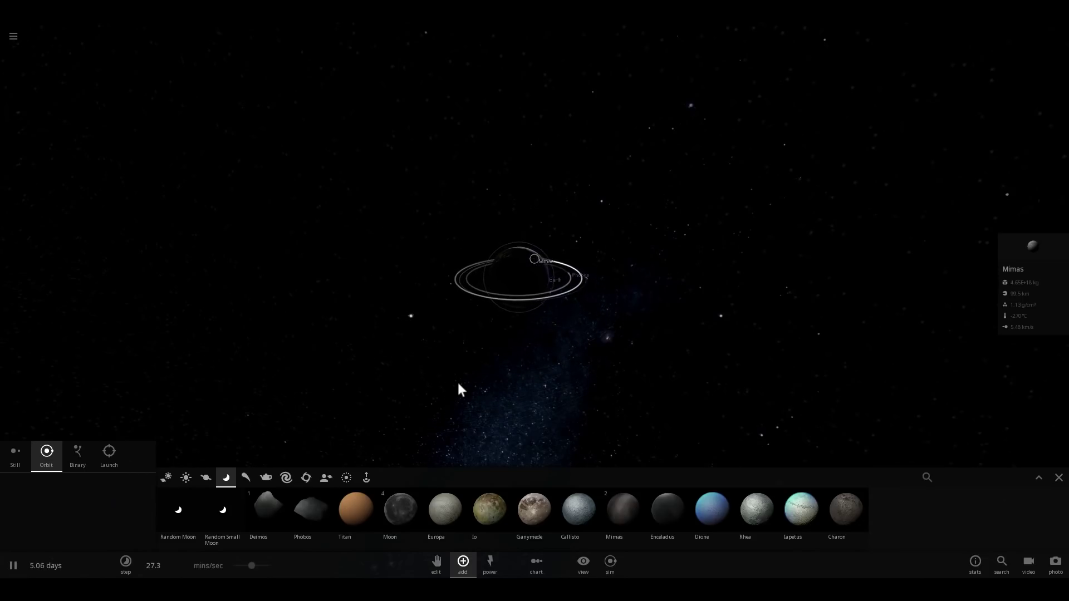
# Step: Pause the simulation and add a second Mimas in a wider orbit around Earth
pyautogui.press('space')
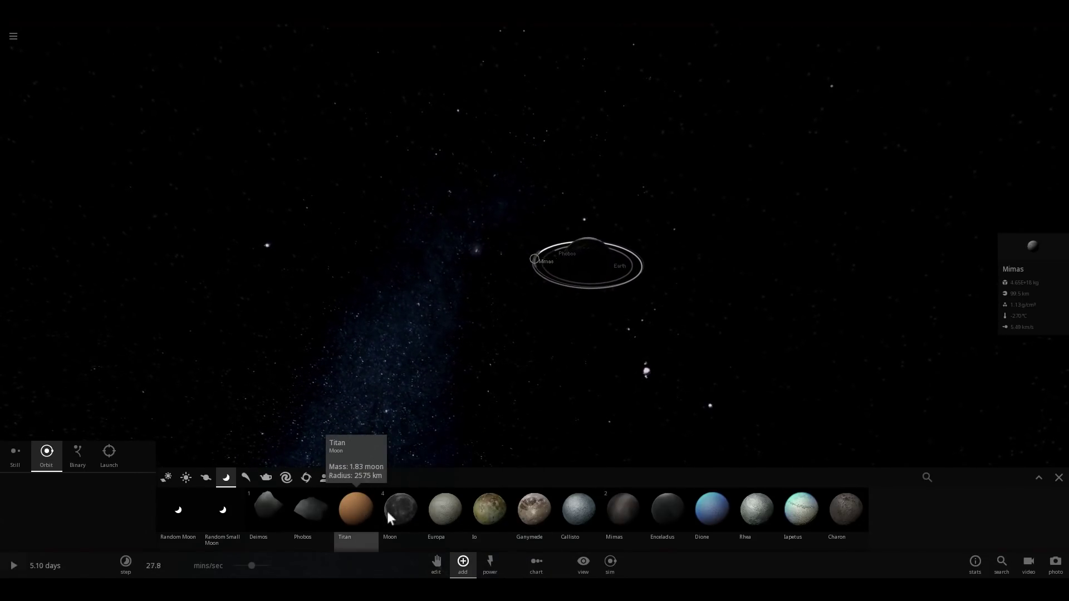
pyautogui.click(615, 513)
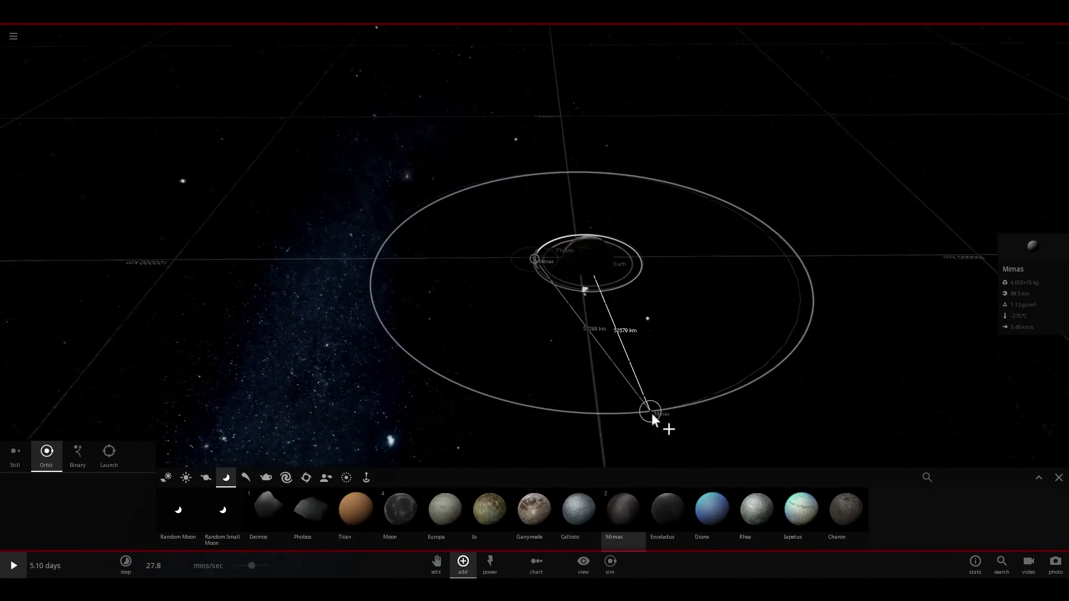
pyautogui.moveTo(652, 413); pyautogui.dragTo(665, 355, button='right')
pyautogui.scroll(3, 666, 356)
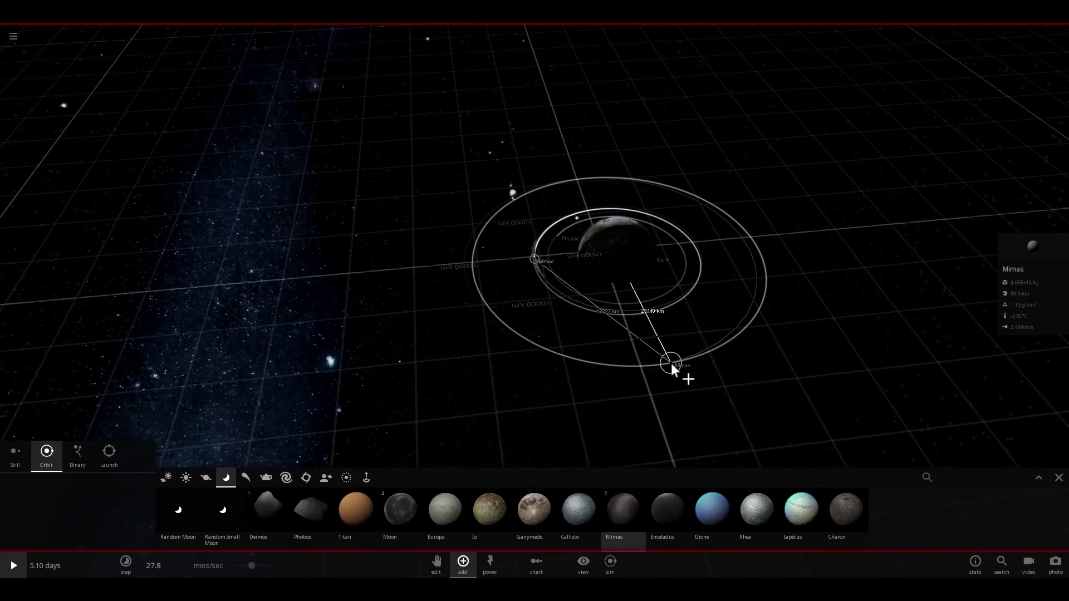
pyautogui.click(670, 363)
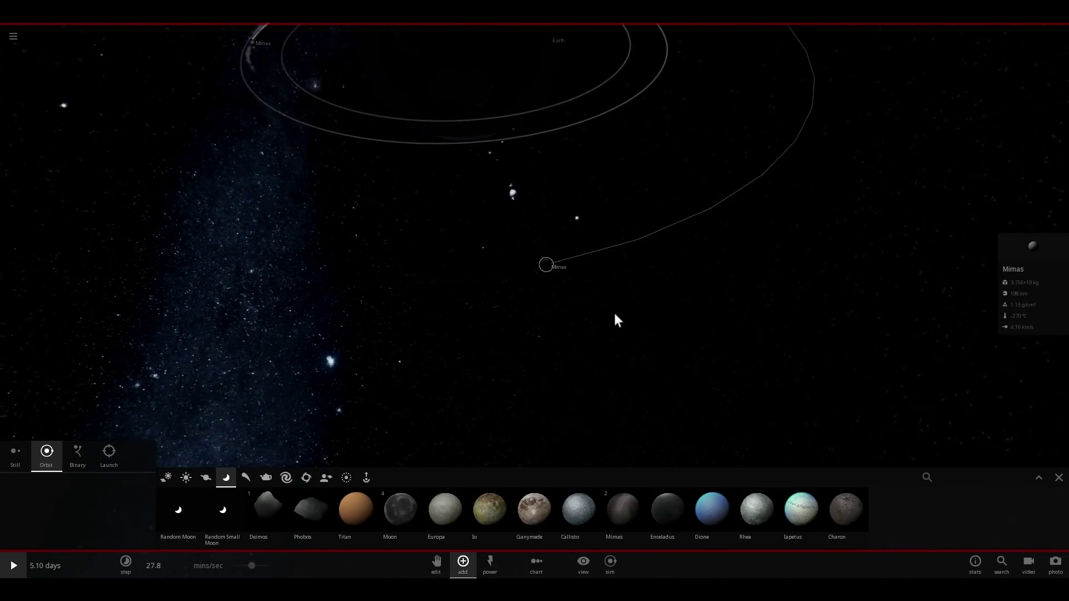
# Step: Resume the simulation and examine the outer Mimas against Earth from several angles and distances
pyautogui.press('space')
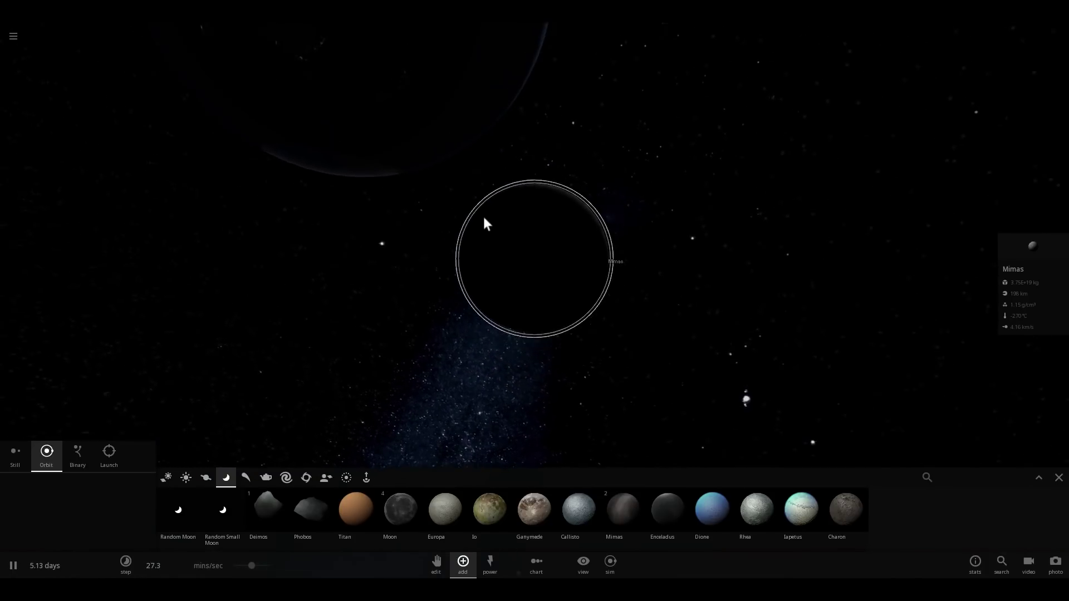
pyautogui.scroll(-2, 484, 217)
pyautogui.moveTo(450, 199); pyautogui.dragTo(572, 235, button='right')
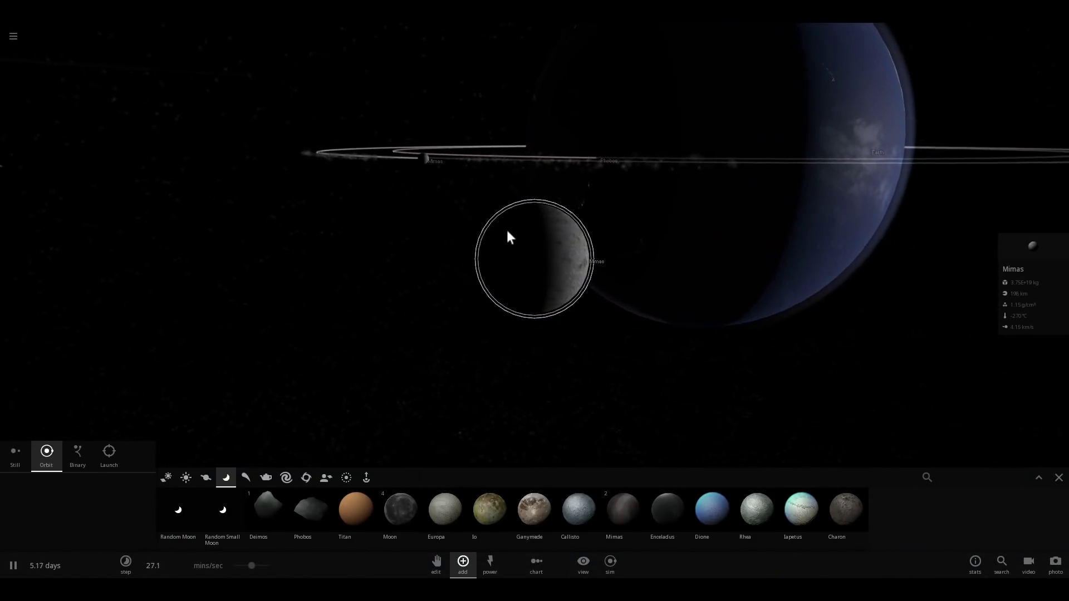
pyautogui.moveTo(507, 231); pyautogui.dragTo(268, 290, button='right')
pyautogui.scroll(-5, 278, 231)
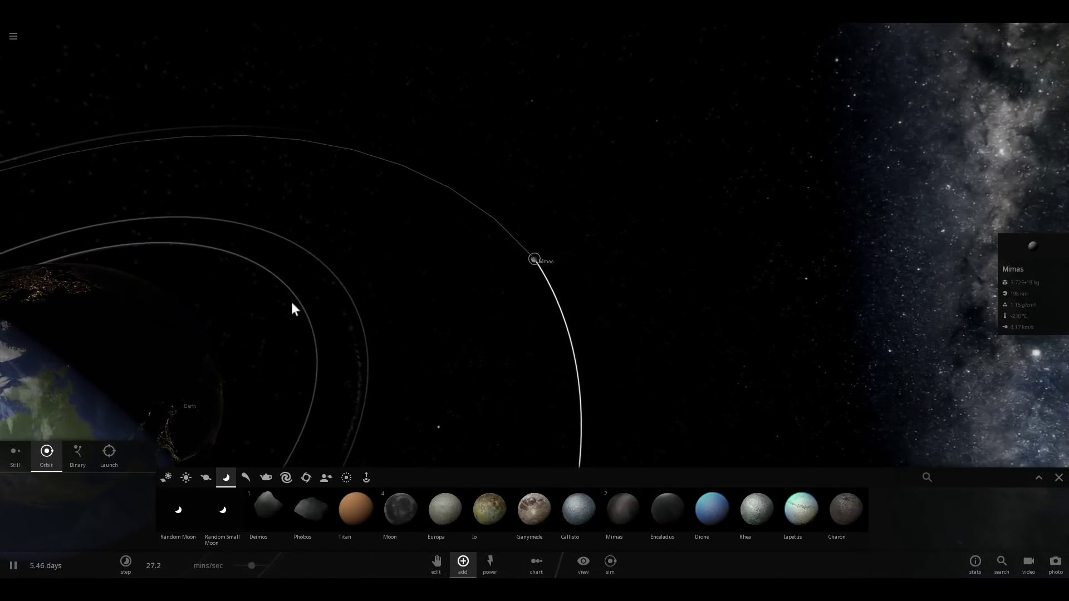
# Step: Pause the simulation, select Phobos and resume to follow its orbit around Earth
pyautogui.press('space')
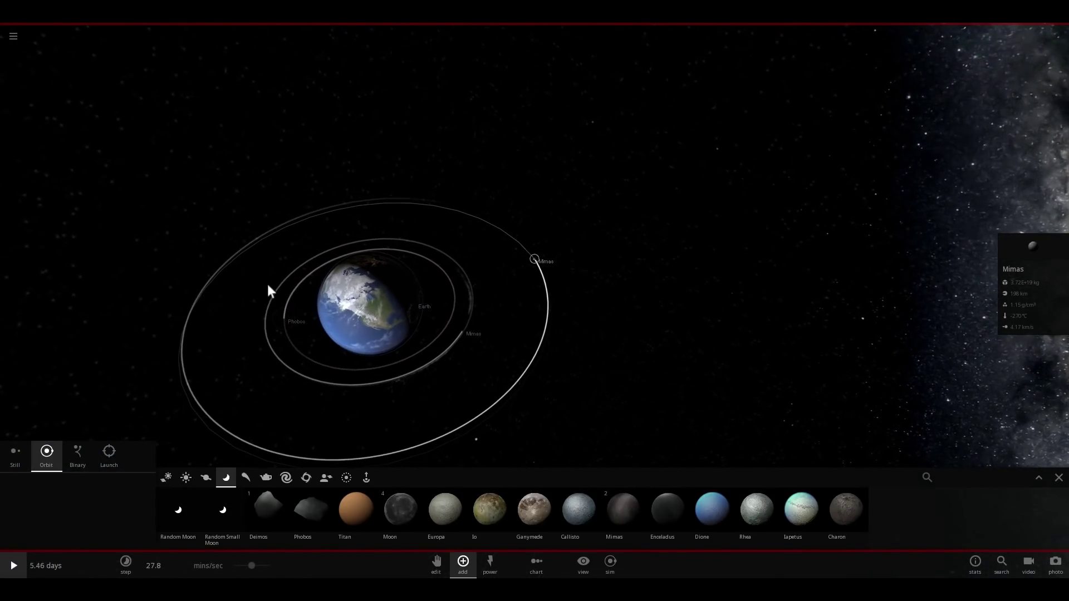
pyautogui.click(280, 320)
pyautogui.press('space')
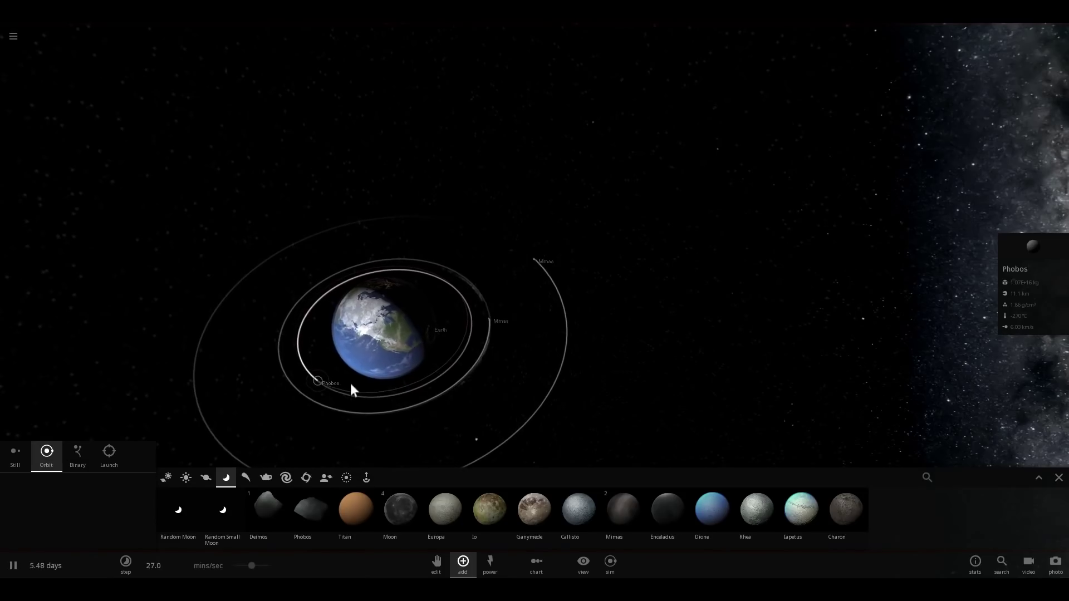
# Step: Pause the simulation and add the moon Deimos about 20,000 km from Earth, between the two Mimas orbits
pyautogui.press('space')
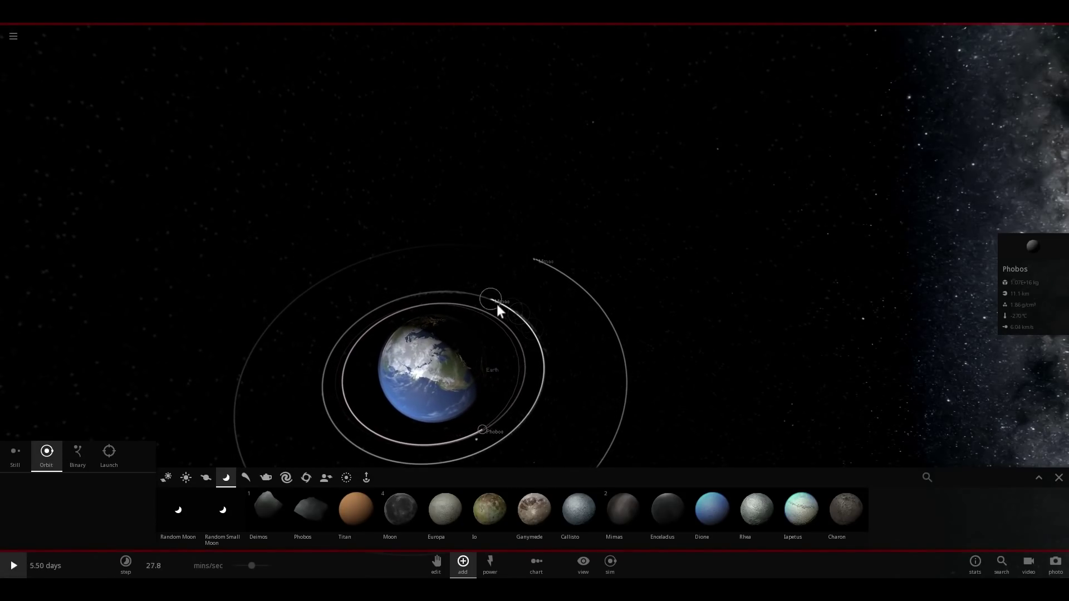
pyautogui.click(492, 298)
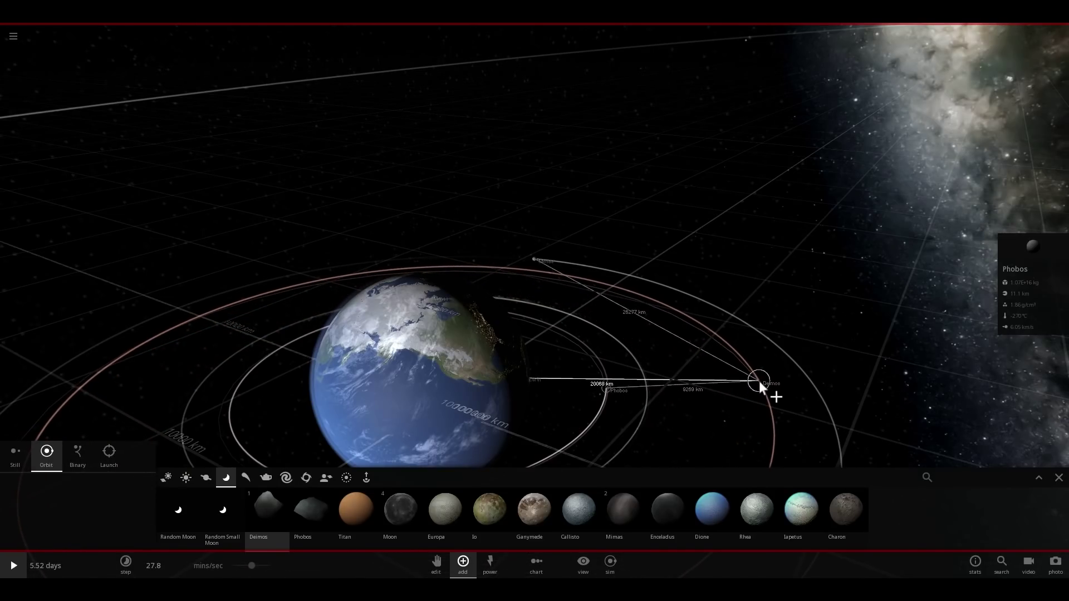
pyautogui.click(759, 381)
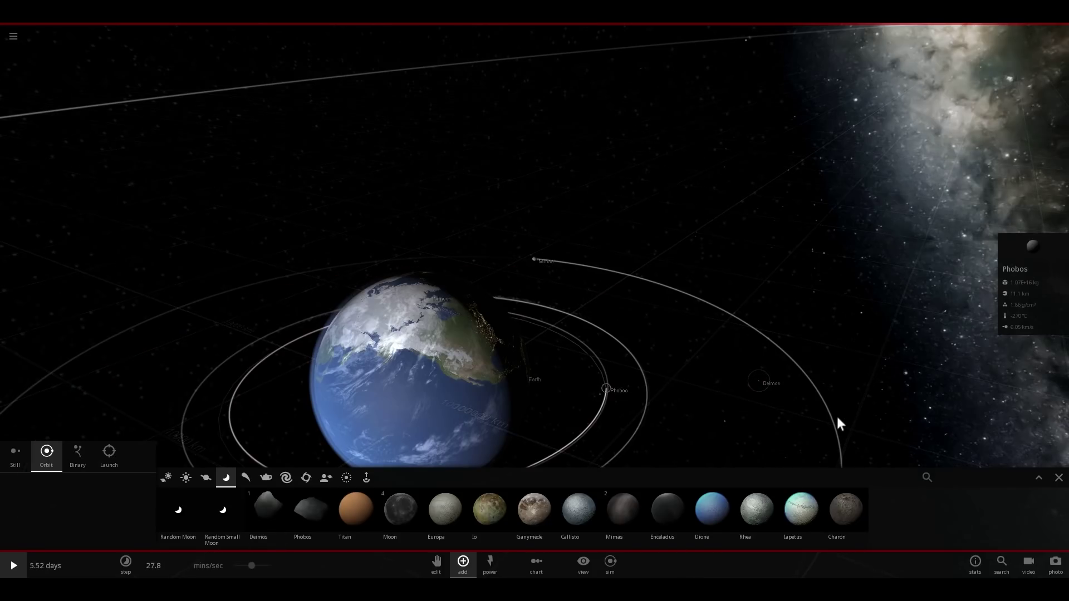
# Step: Run and pause the simulation while examining the orbits of Deimos, Phobos and both Mimas moons
pyautogui.scroll(-6, 838, 412)
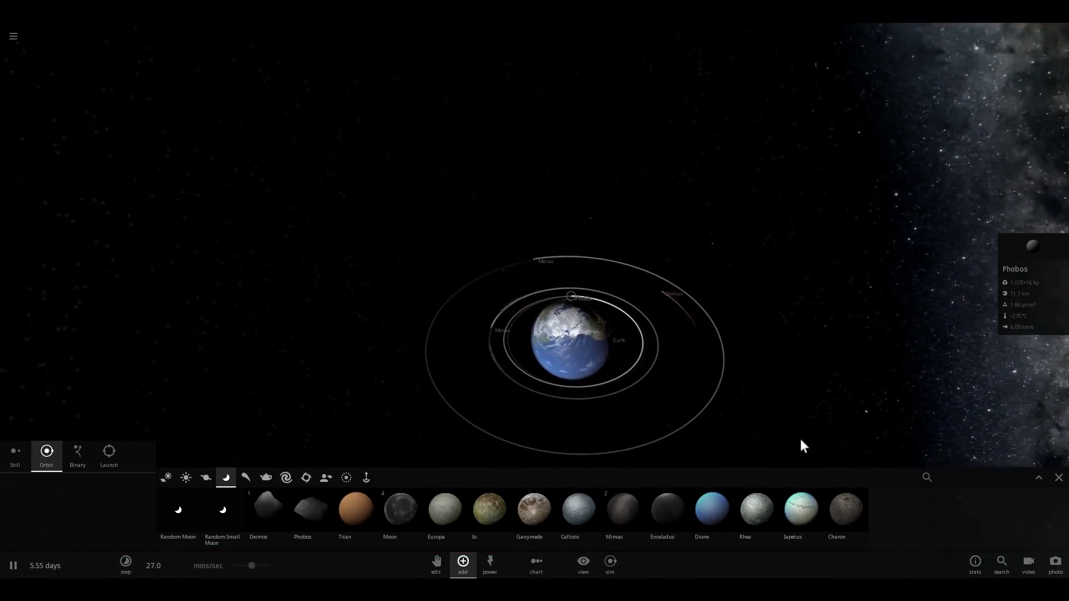
pyautogui.press('space')
pyautogui.scroll(3, 557, 316)
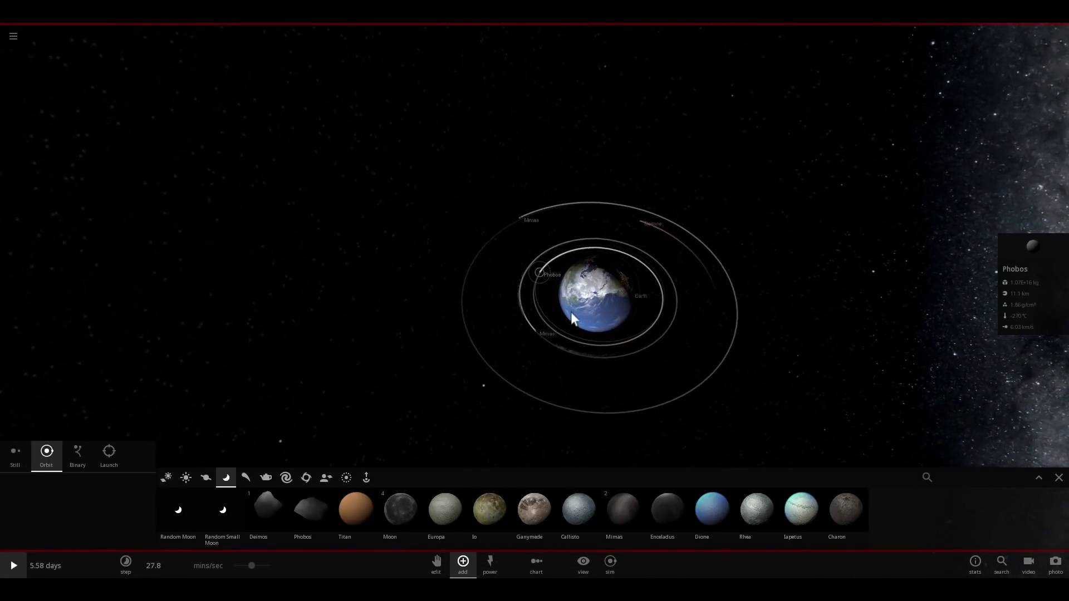
pyautogui.scroll(3, 573, 305)
pyautogui.press('space')
pyautogui.moveTo(572, 305); pyautogui.dragTo(522, 278, button='right')
pyautogui.scroll(-1, 522, 278)
# Step: Pause the simulation and inspect Earth and Phobos within the surrounding moon orbits
pyautogui.press('space')
pyautogui.click(573, 208)
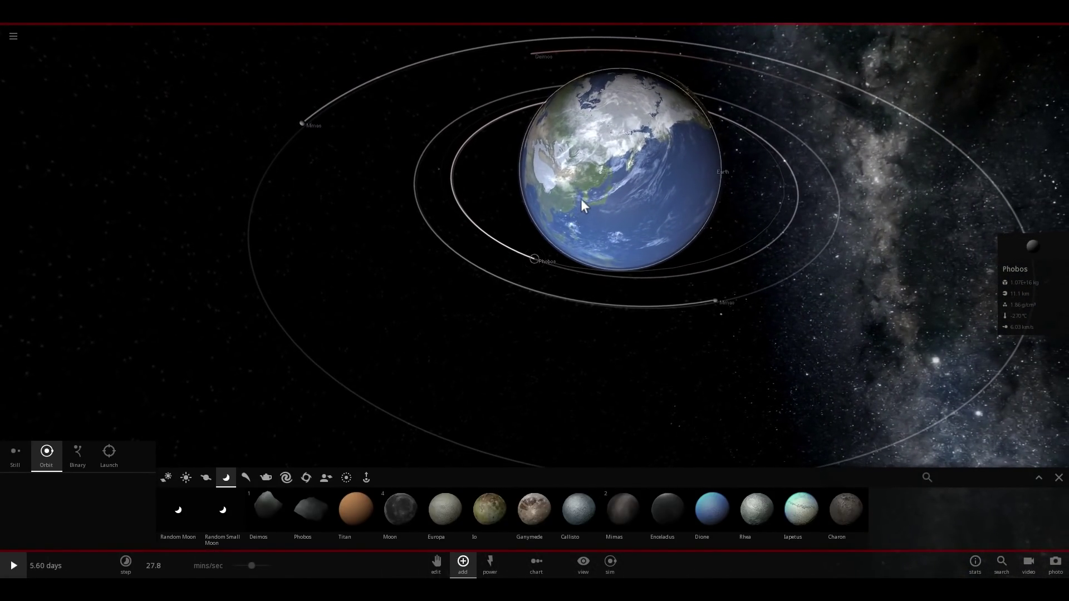
pyautogui.moveTo(588, 186); pyautogui.dragTo(584, 236)
pyautogui.scroll(-3, 585, 236)
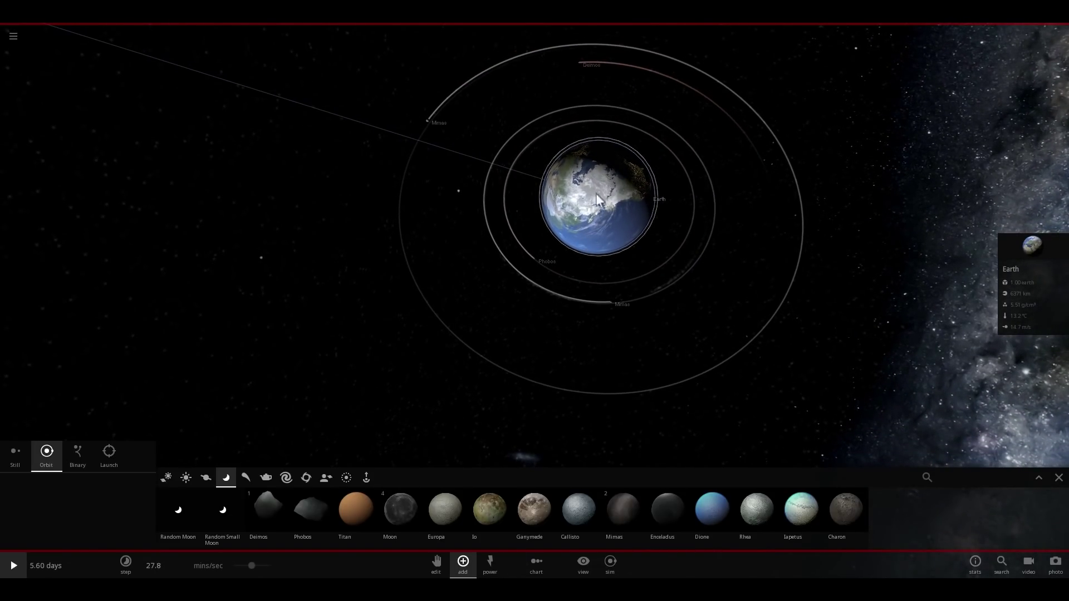
pyautogui.click(535, 257)
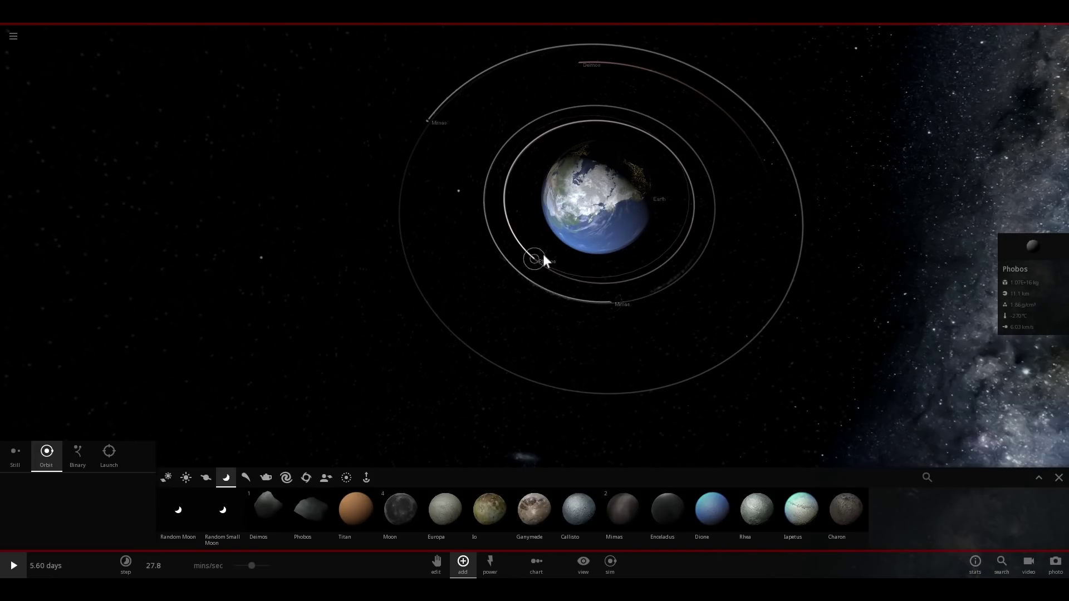
pyautogui.scroll(2, 544, 254)
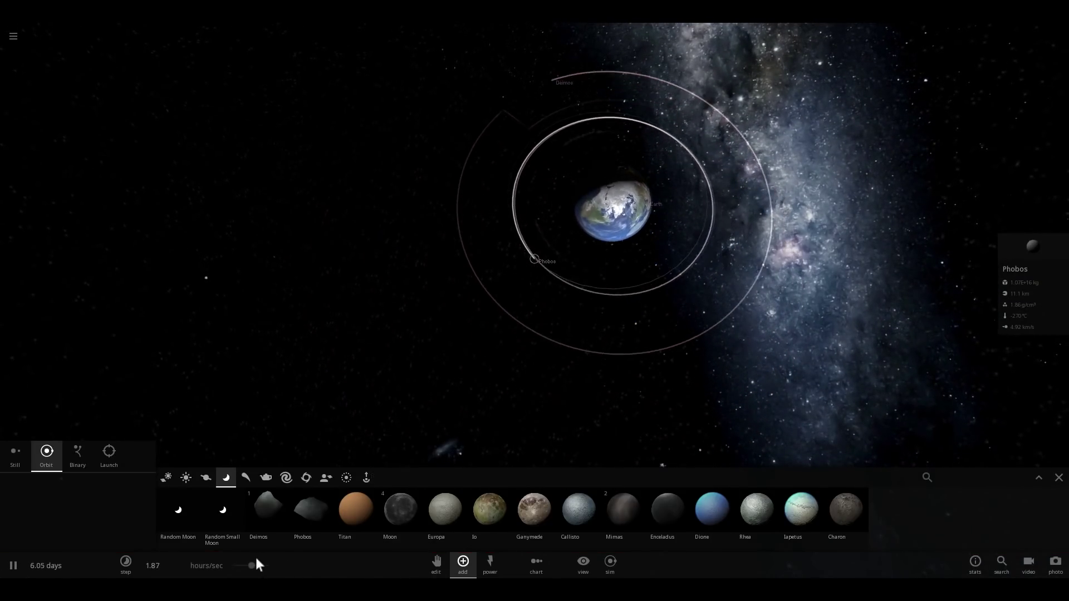
# Step: Slow the simulation to about 16 mins/sec and examine the Phobos and Deimos orbits around Earth
pyautogui.moveTo(253, 565); pyautogui.dragTo(243, 573)
pyautogui.scroll(2, 523, 259)
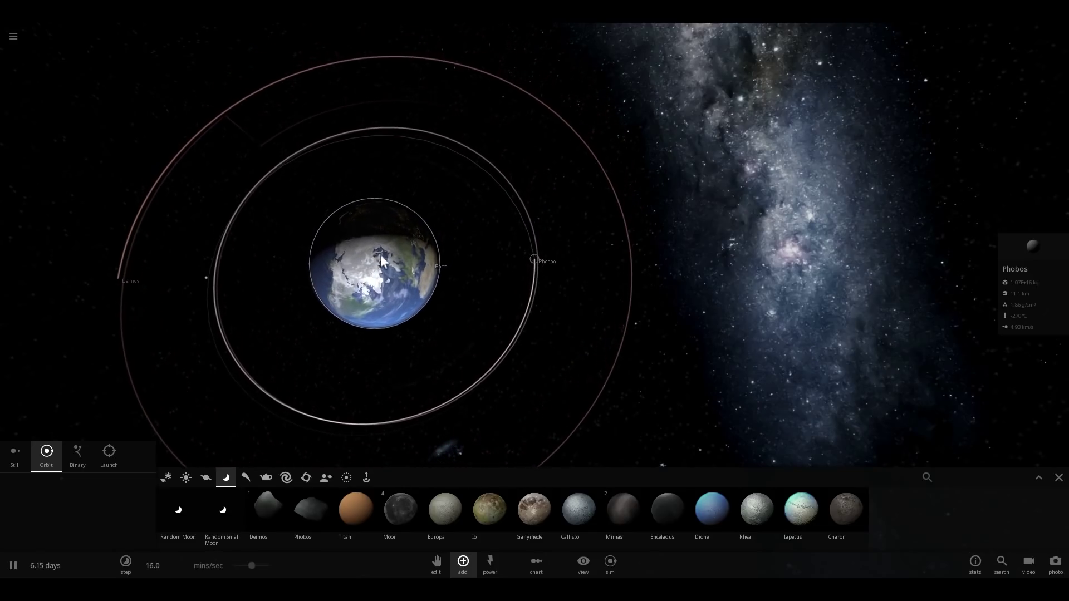
pyautogui.moveTo(450, 317); pyautogui.dragTo(463, 289, button='right')
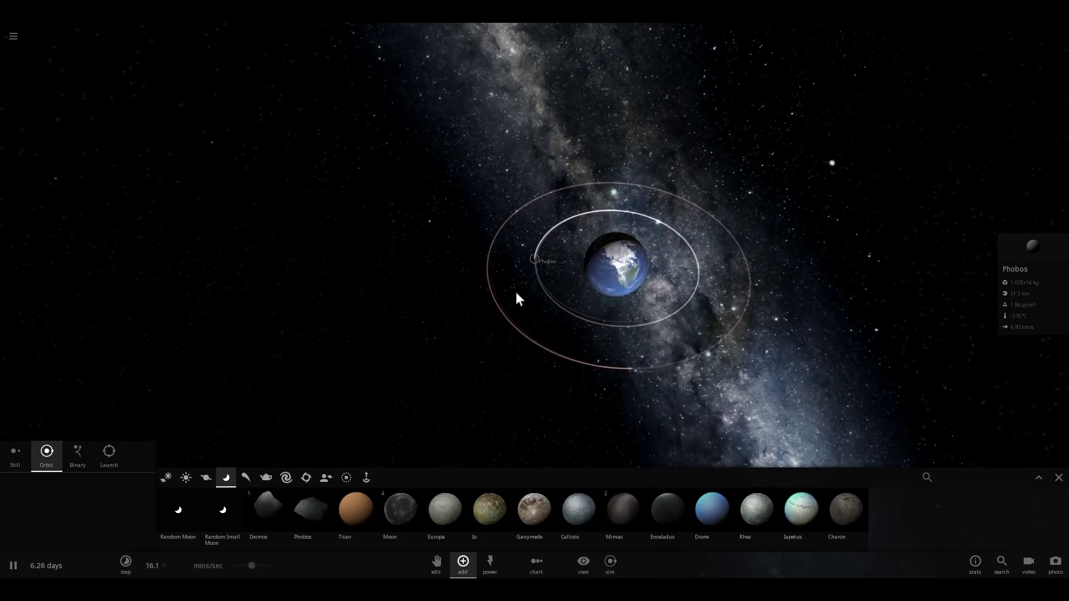
pyautogui.scroll(5, 523, 303)
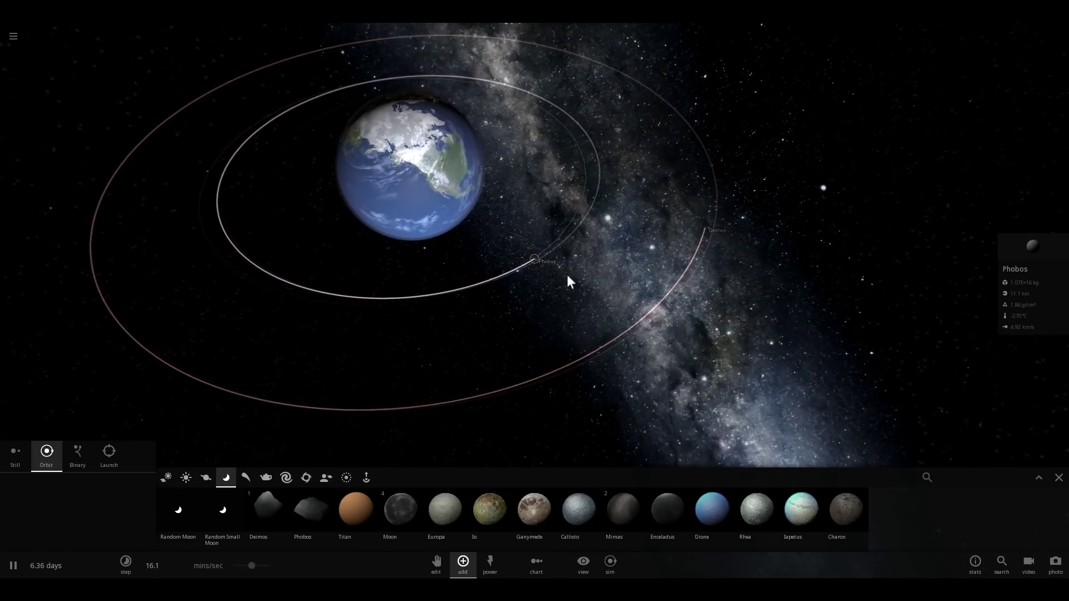
pyautogui.moveTo(563, 286); pyautogui.dragTo(527, 282)
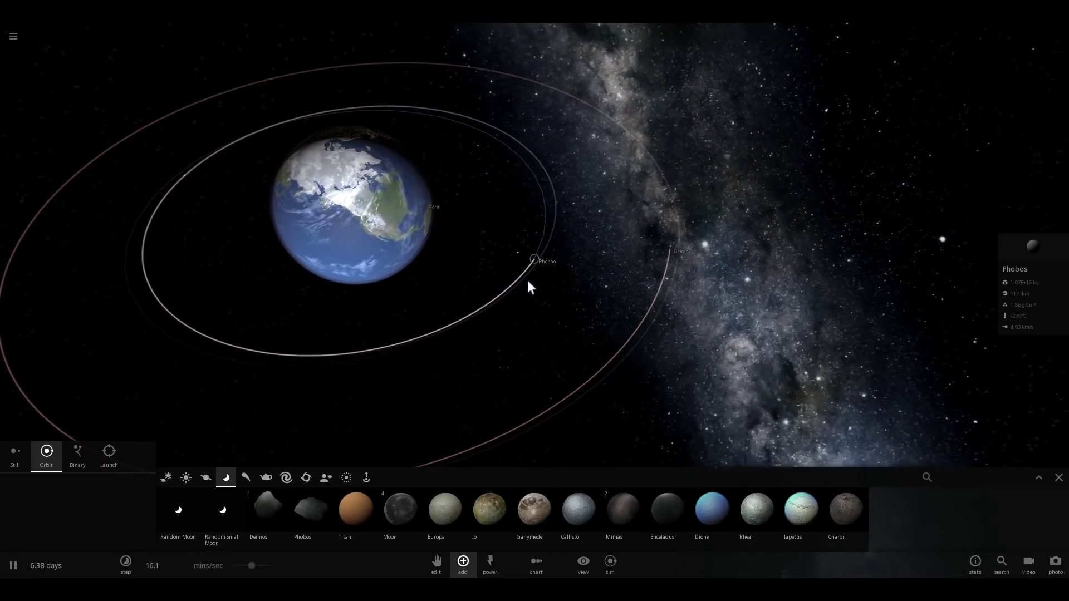
# Step: Add a Saturn-preset ring of 2500 particles around Earth and close the ring settings
pyautogui.press('space')
pyautogui.click(351, 261)
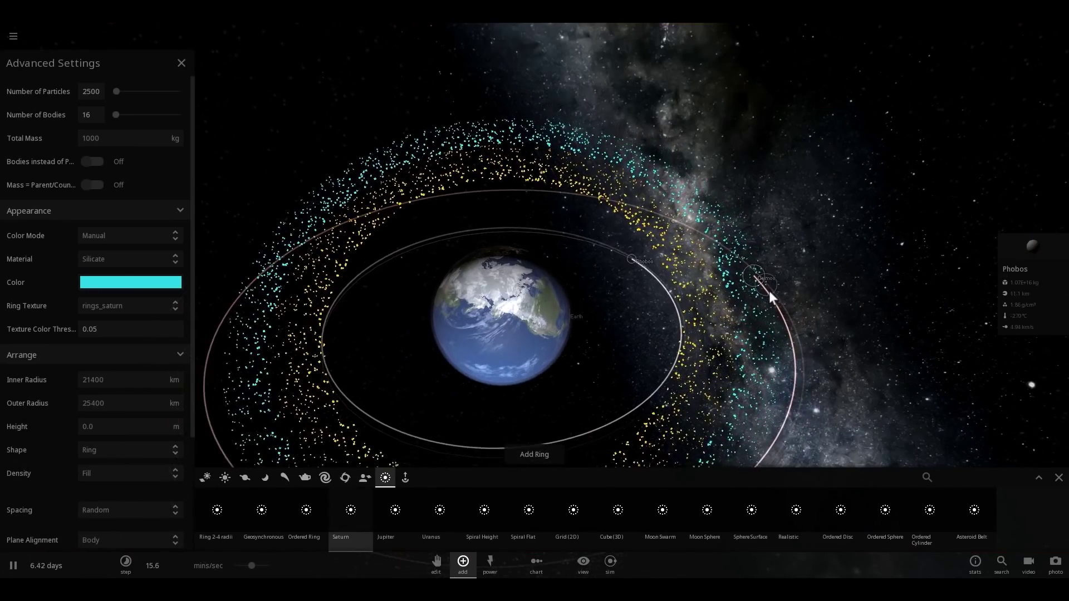
pyautogui.click(180, 63)
pyautogui.click(1058, 477)
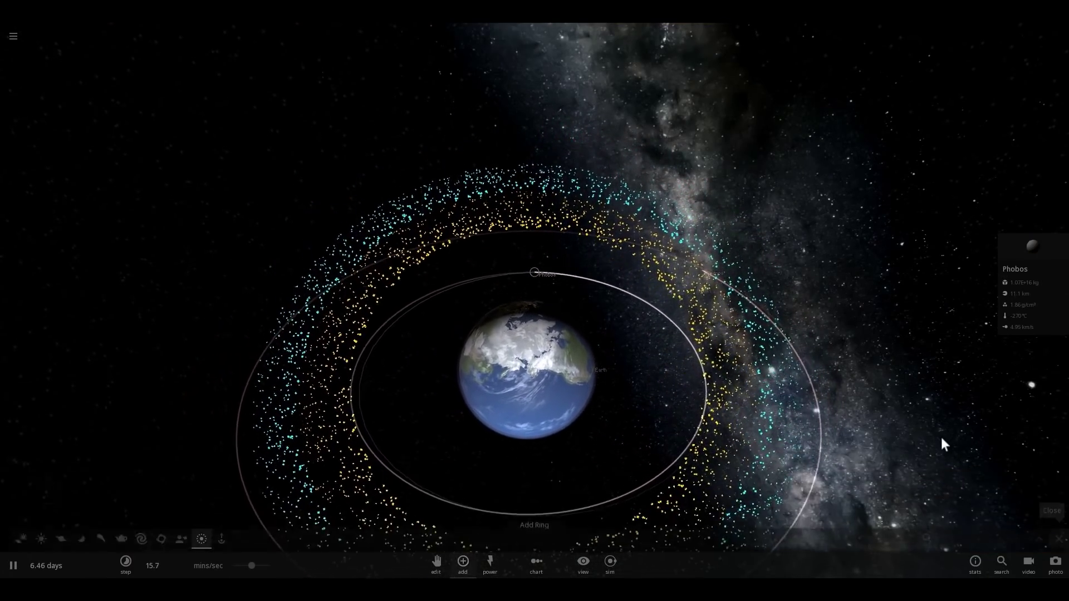
# Step: Examine Earth's particle ring together with the moon orbits from several angles and distances
pyautogui.moveTo(940, 436); pyautogui.dragTo(551, 300)
pyautogui.scroll(-10, 536, 317)
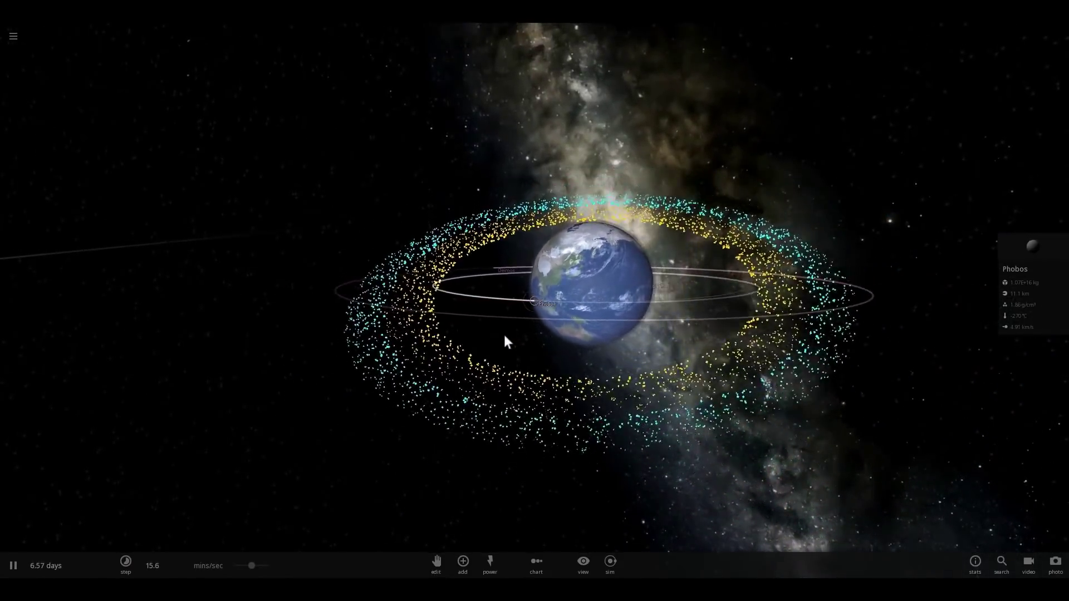
pyautogui.moveTo(531, 371); pyautogui.dragTo(532, 381)
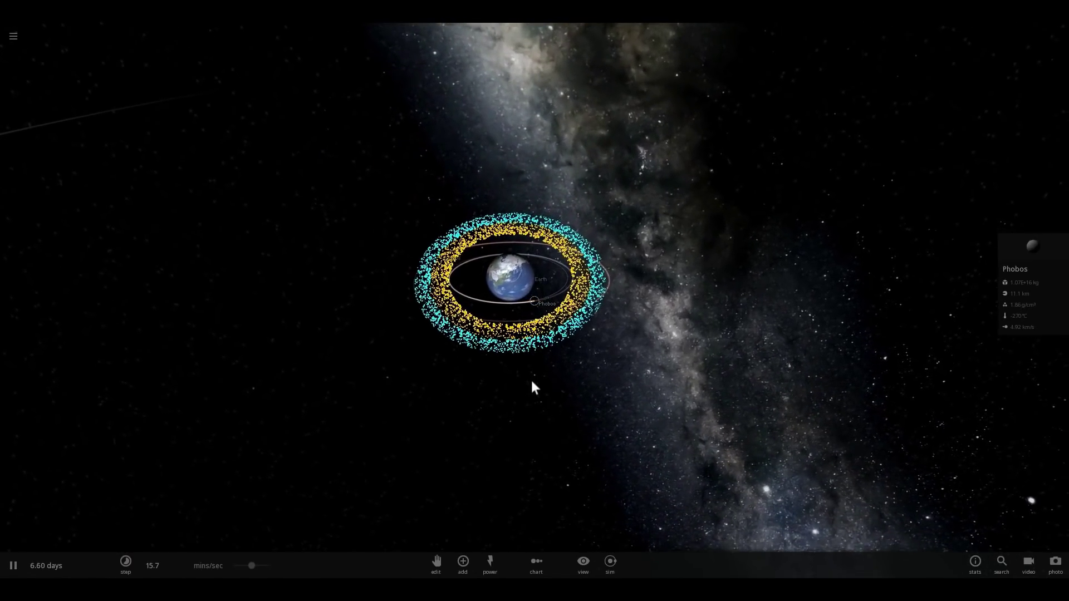
# Step: Delete Phobos and the other small moon orbiting close to Earth's particle ring
pyautogui.scroll(4, 528, 371)
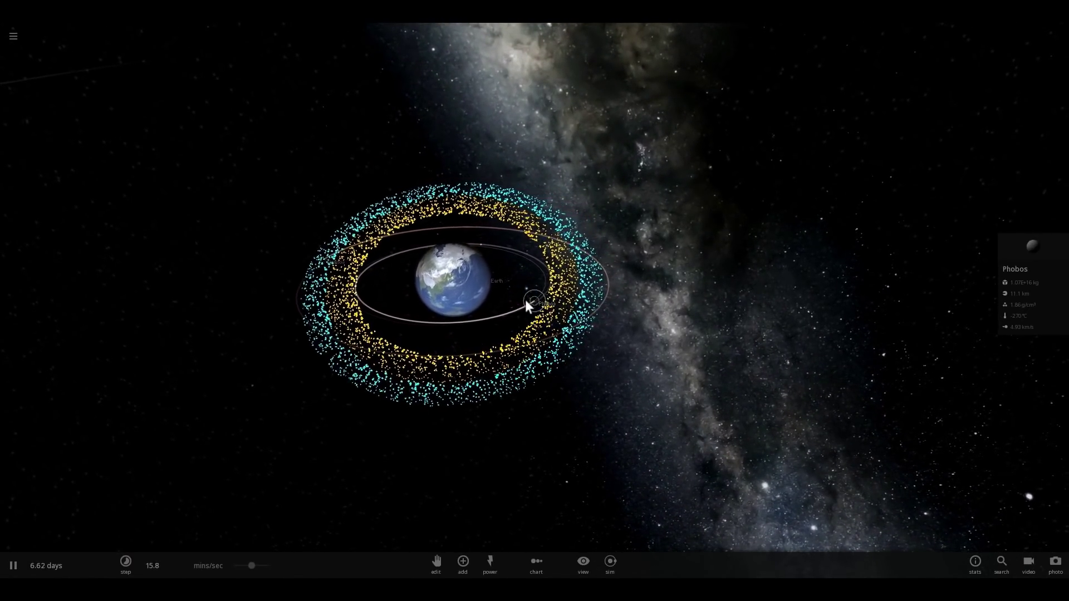
pyautogui.scroll(5, 534, 310)
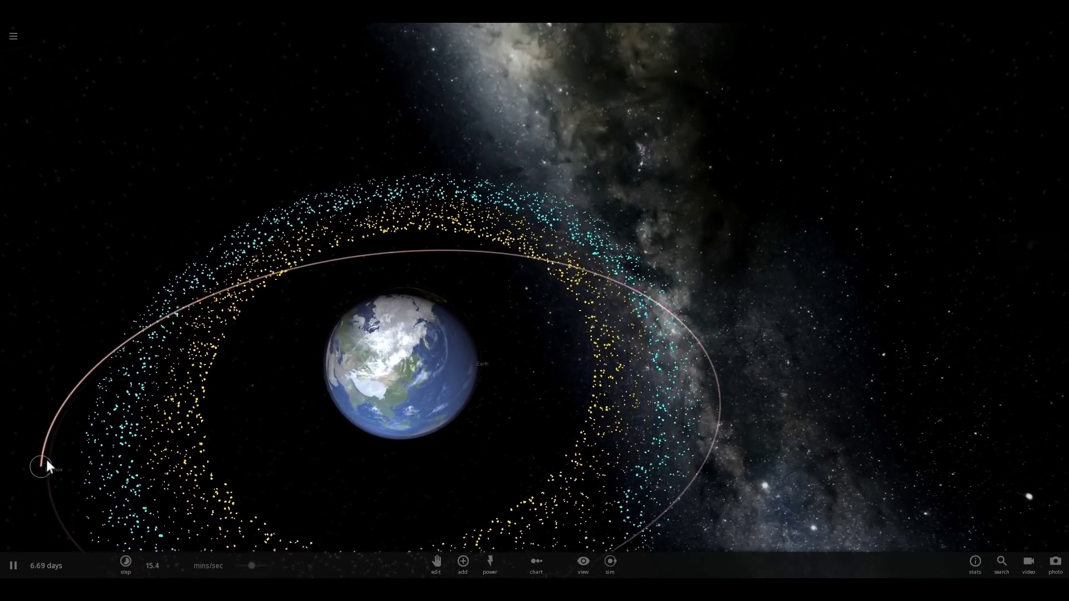
pyautogui.press('Delete')
pyautogui.scroll(-2, 223, 389)
pyautogui.moveTo(352, 366); pyautogui.dragTo(321, 365)
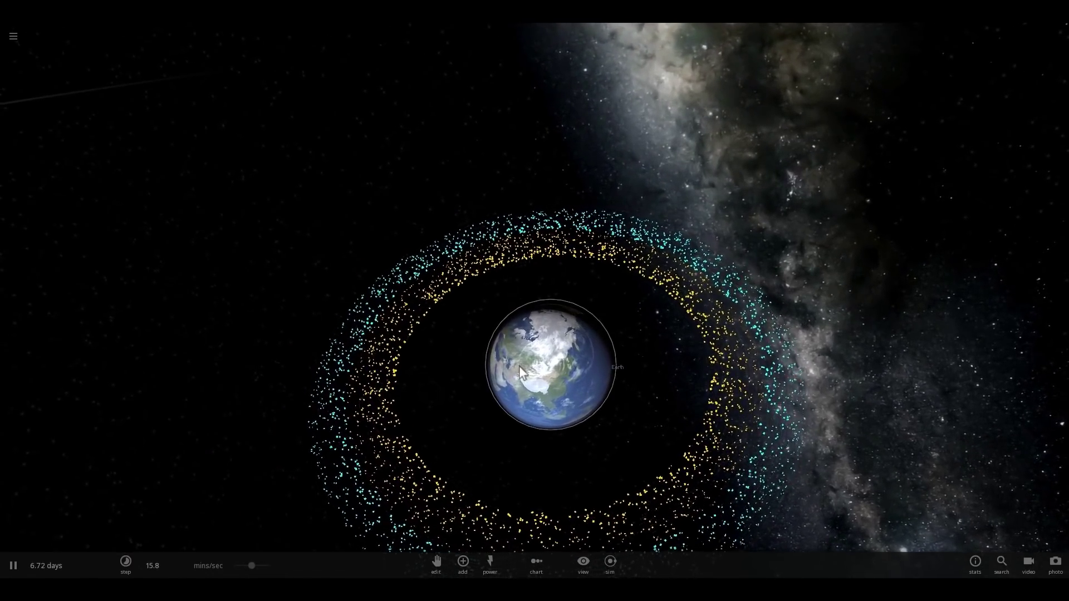
# Step: Examine Earth's particle ring from several angles and distances, including how it sits within the Moon's orbit
pyautogui.click(519, 366)
pyautogui.moveTo(533, 392)
pyautogui.mouseDown()
pyautogui.moveTo(540, 404)
pyautogui.moveTo(572, 401)
pyautogui.moveTo(609, 364)
pyautogui.moveTo(589, 373)
pyautogui.moveTo(578, 363)
pyautogui.moveTo(602, 332)
pyautogui.mouseUp()
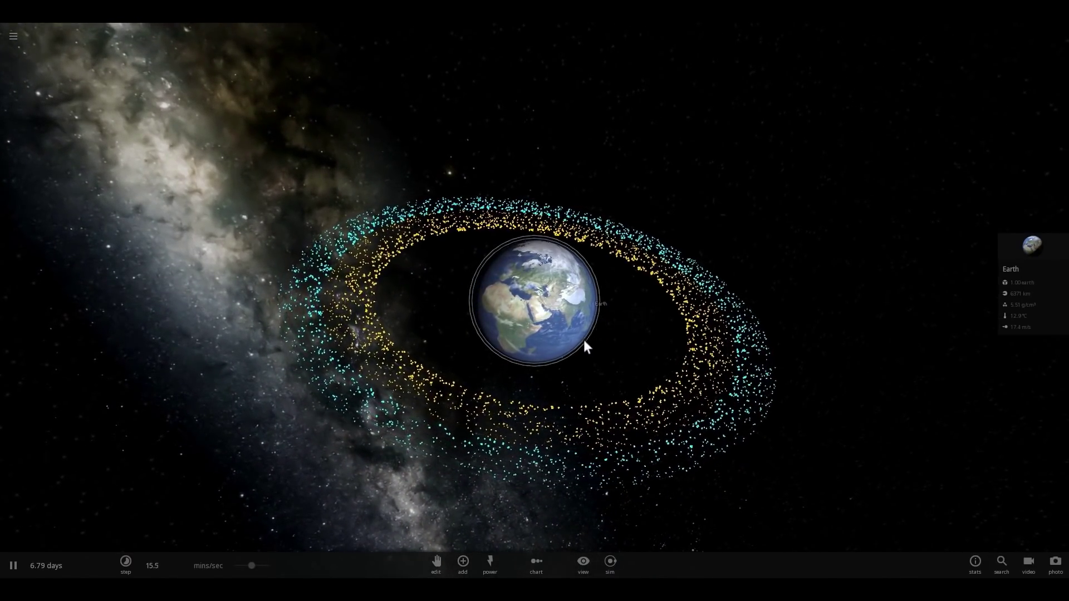
pyautogui.scroll(3, 584, 339)
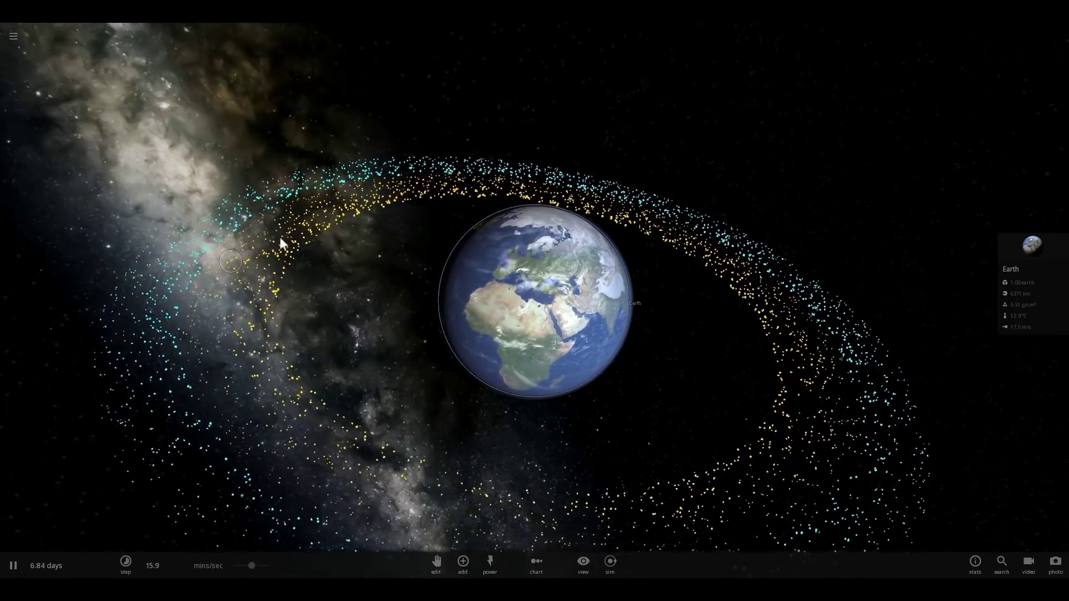
pyautogui.moveTo(279, 236); pyautogui.dragTo(531, 333)
pyautogui.scroll(-2, 523, 306)
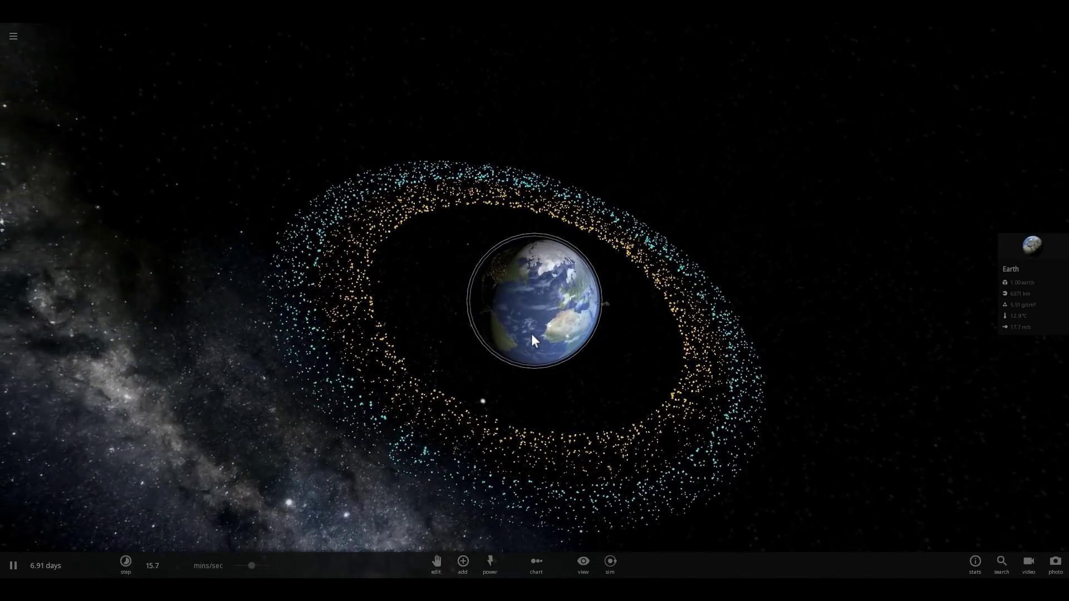
pyautogui.scroll(-3, 529, 323)
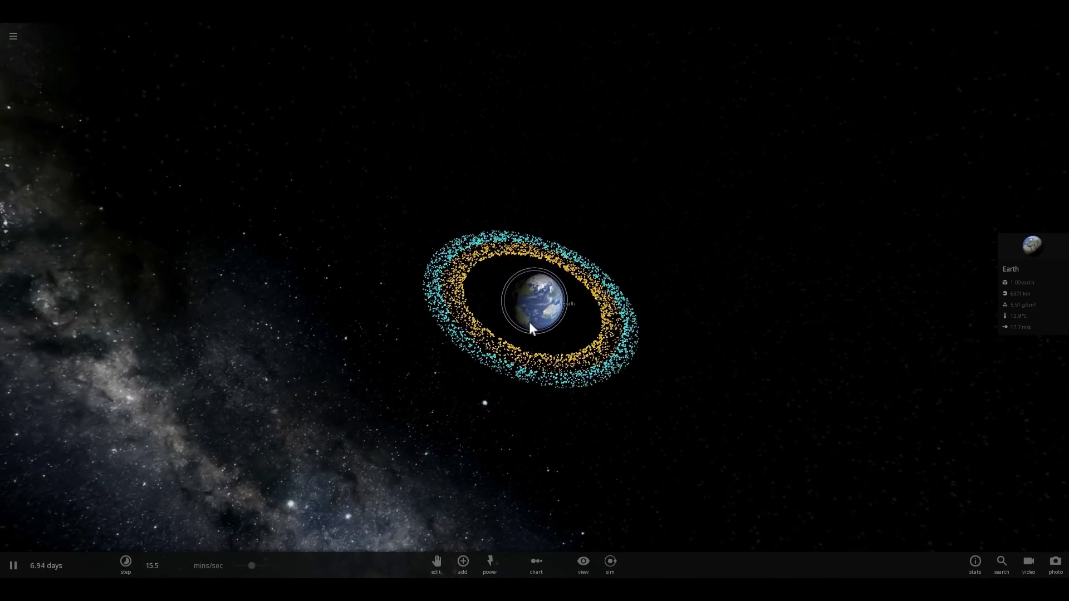
pyautogui.scroll(-5, 527, 324)
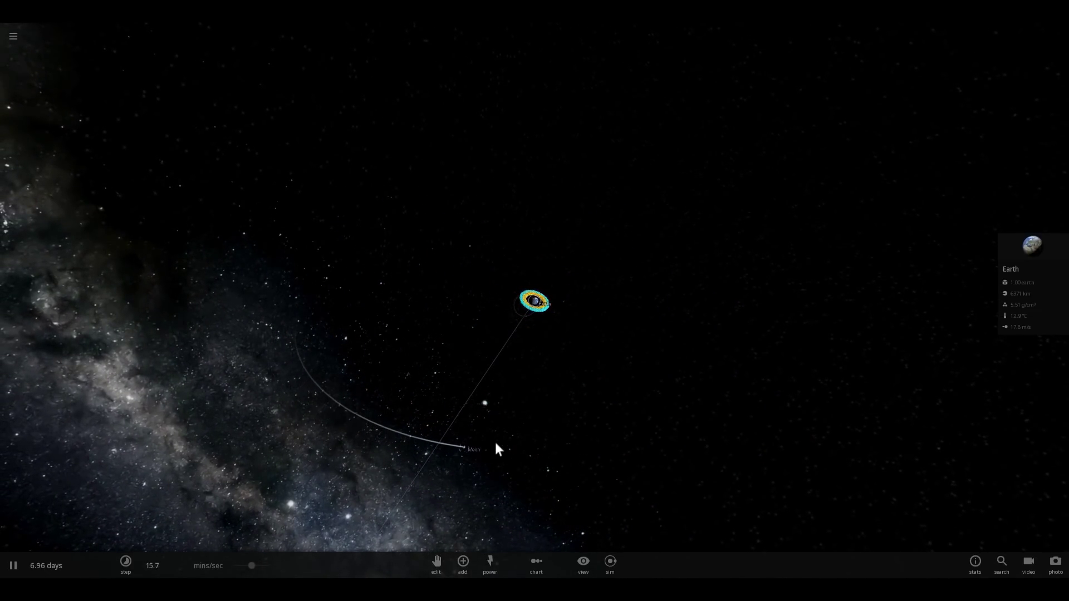
pyautogui.click(469, 445)
pyautogui.scroll(2, 488, 415)
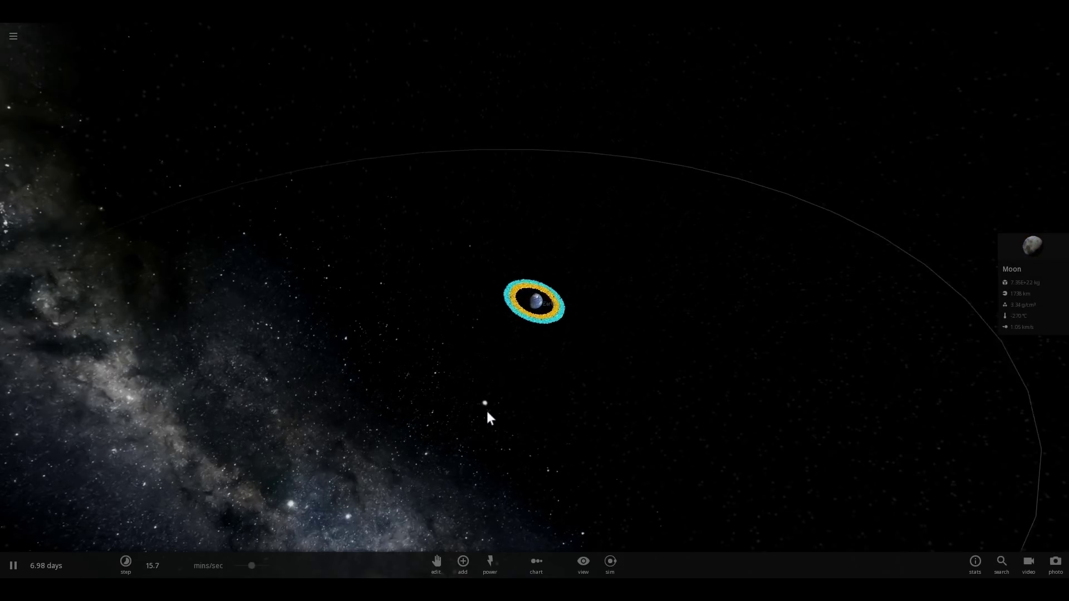
pyautogui.scroll(3, 491, 412)
pyautogui.click(463, 563)
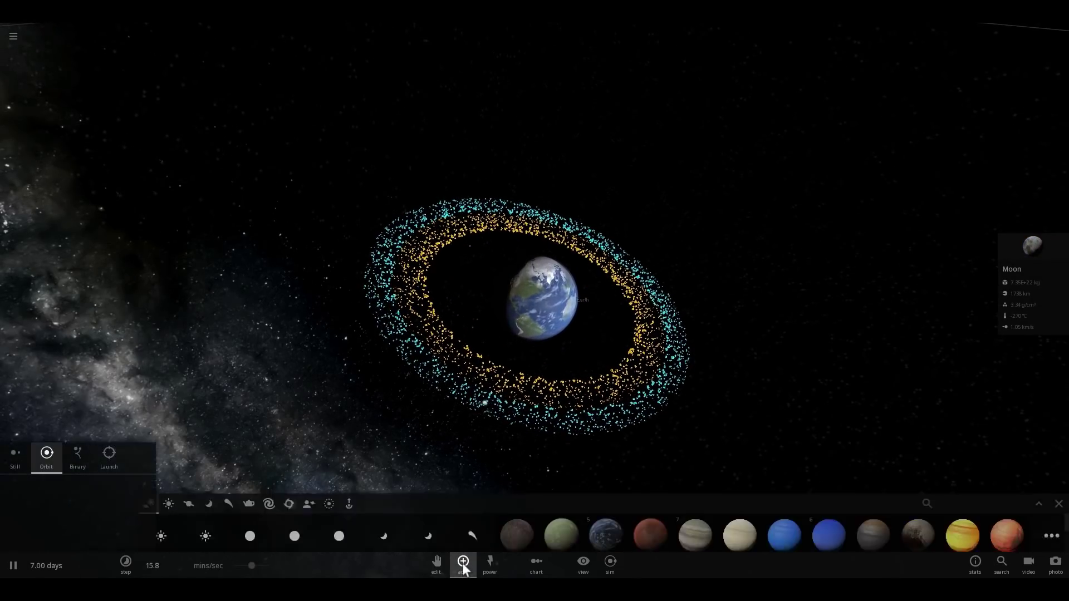
pyautogui.click(257, 513)
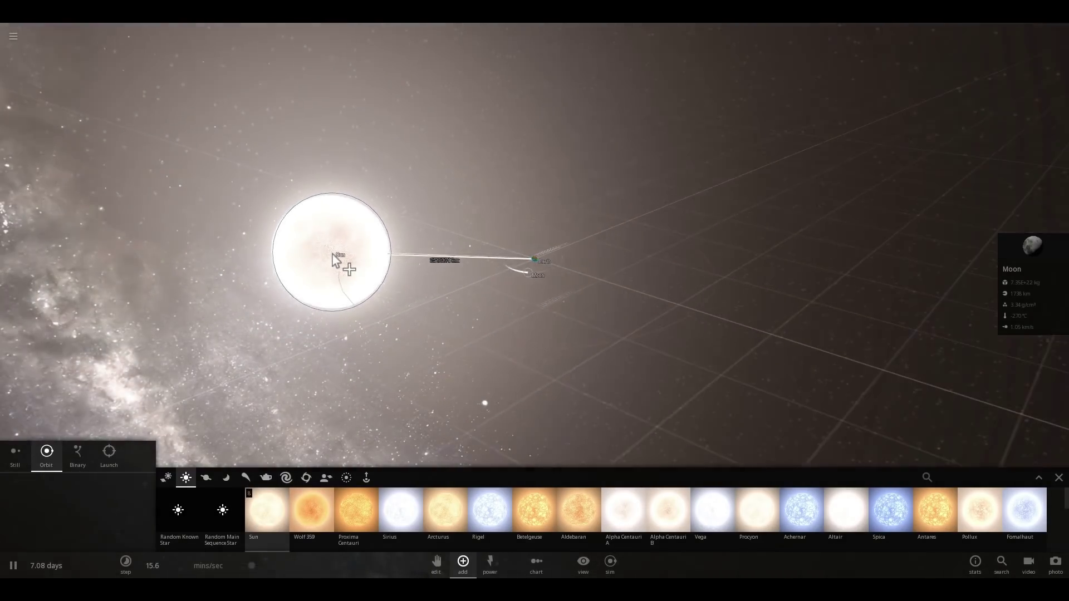
pyautogui.press('Escape')
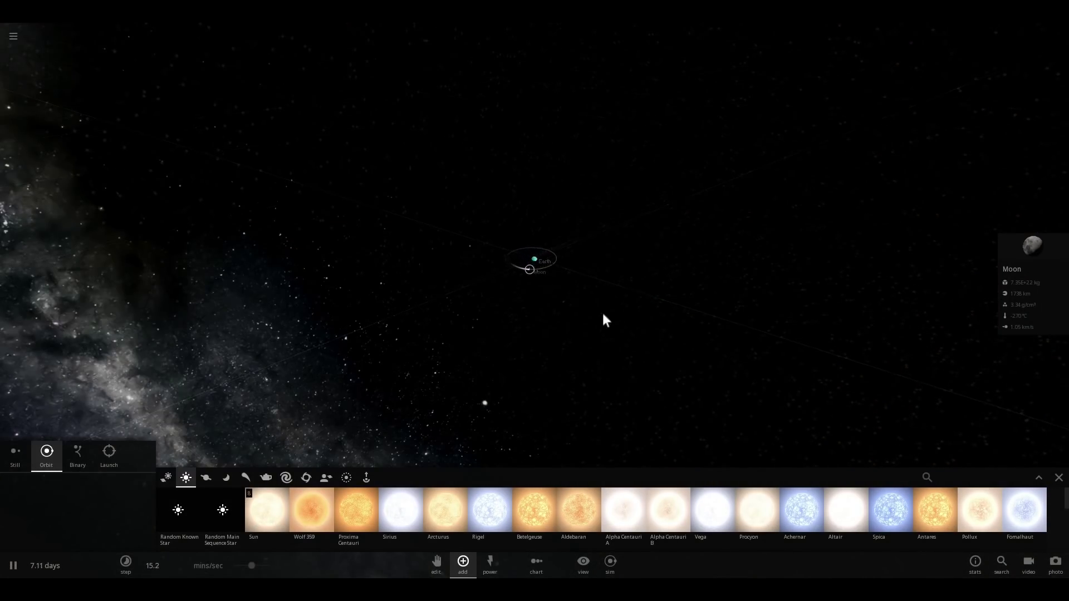
pyautogui.scroll(5, 568, 311)
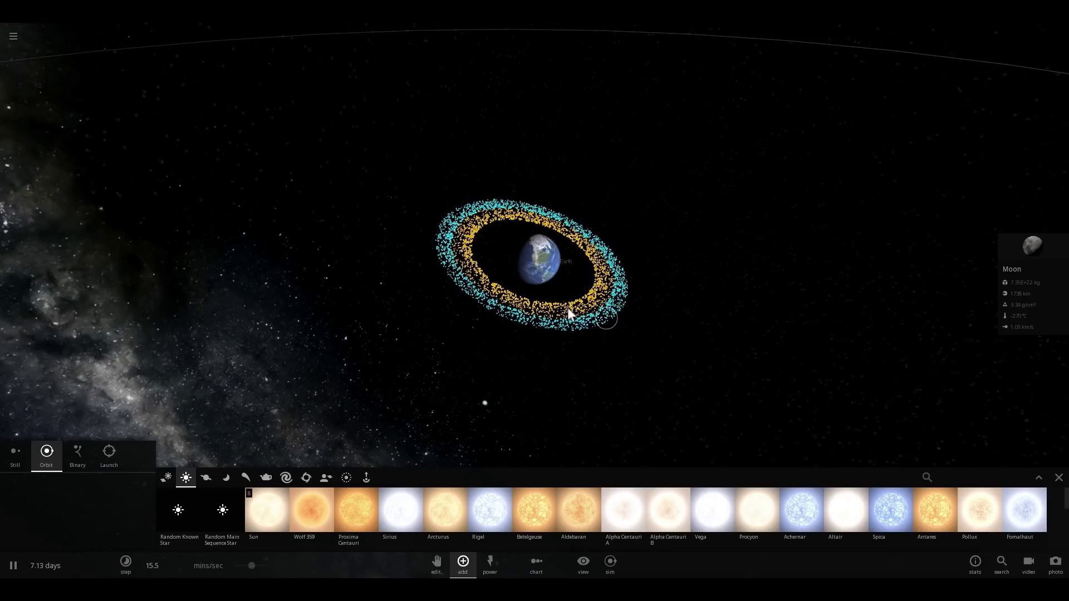
pyautogui.scroll(5, 566, 307)
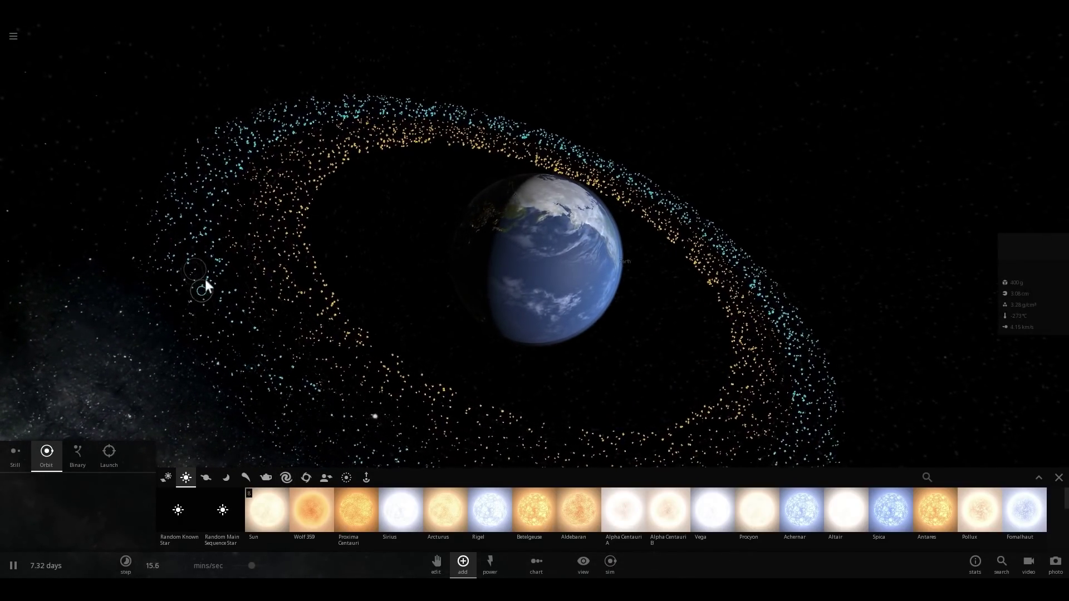
pyautogui.scroll(-5, 205, 279)
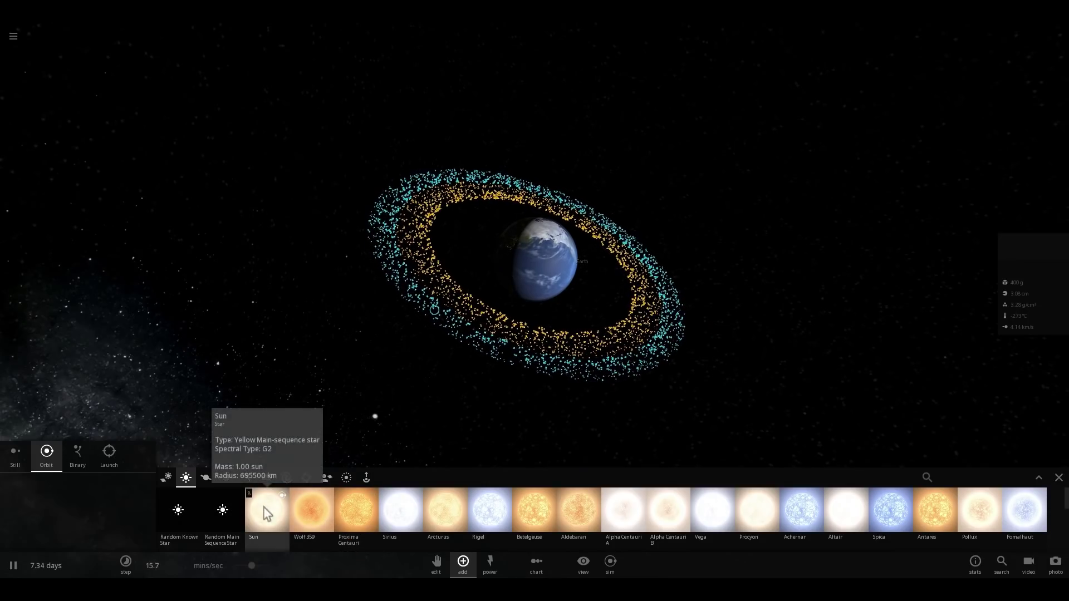
pyautogui.click(264, 509)
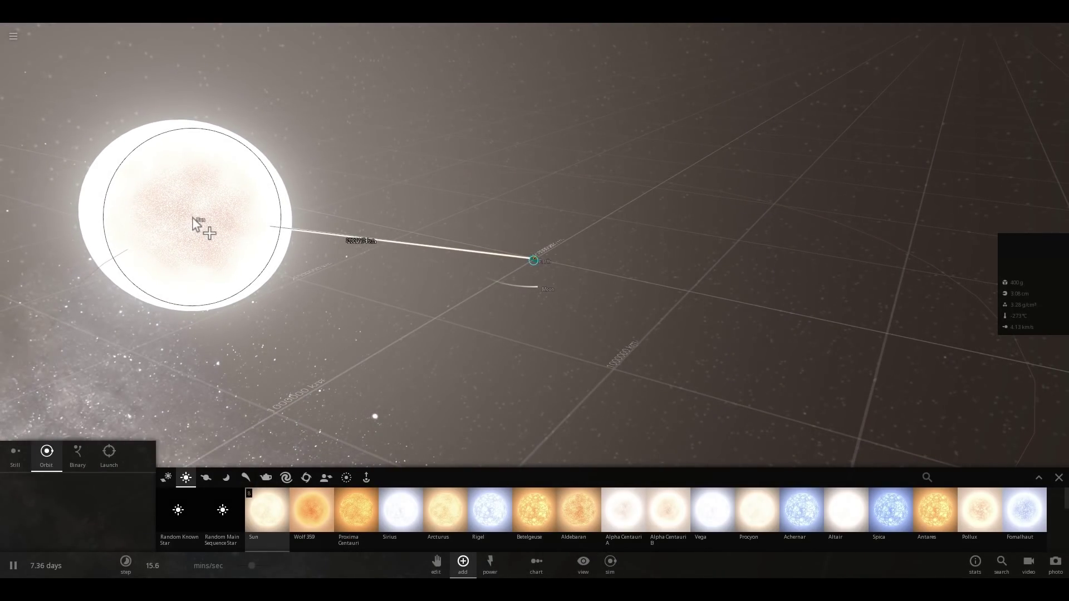
pyautogui.press('Escape')
pyautogui.scroll(8, 443, 249)
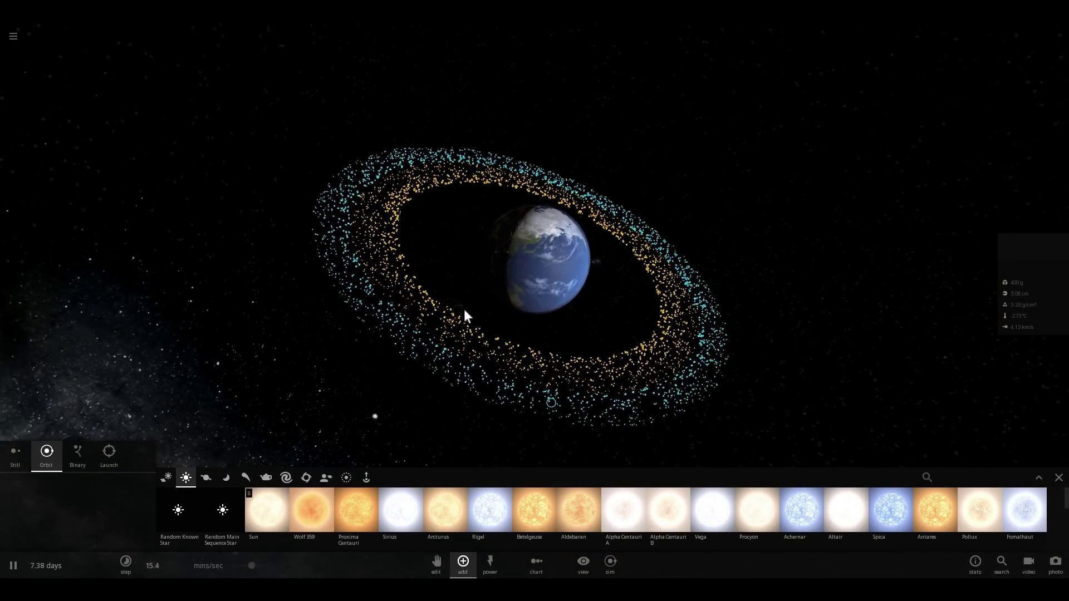
pyautogui.scroll(-1, 464, 309)
pyautogui.scroll(4, 382, 313)
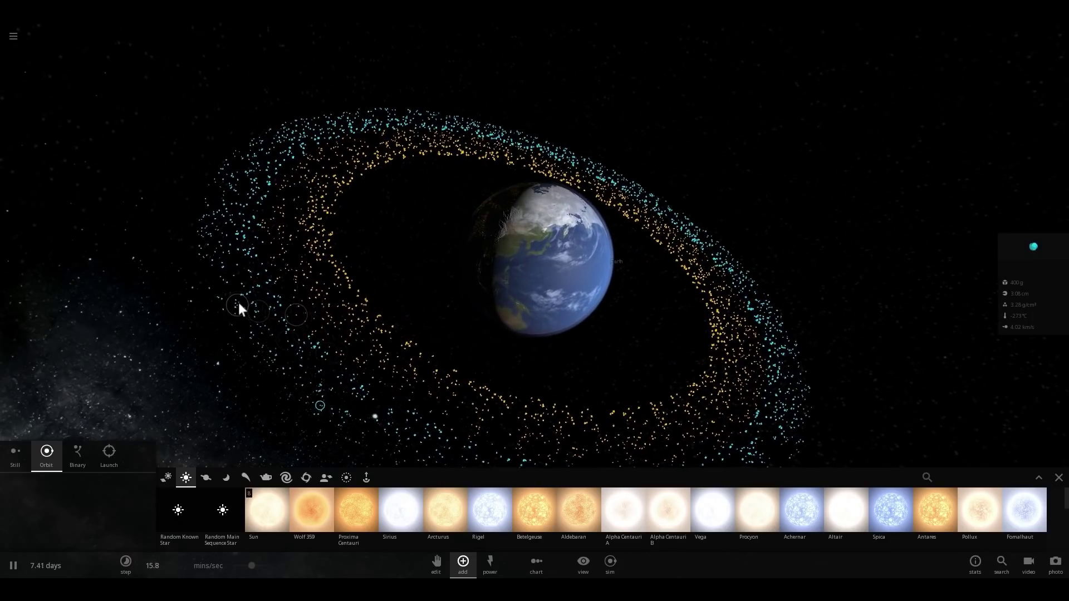
pyautogui.moveTo(239, 302); pyautogui.dragTo(230, 277)
pyautogui.click(1057, 477)
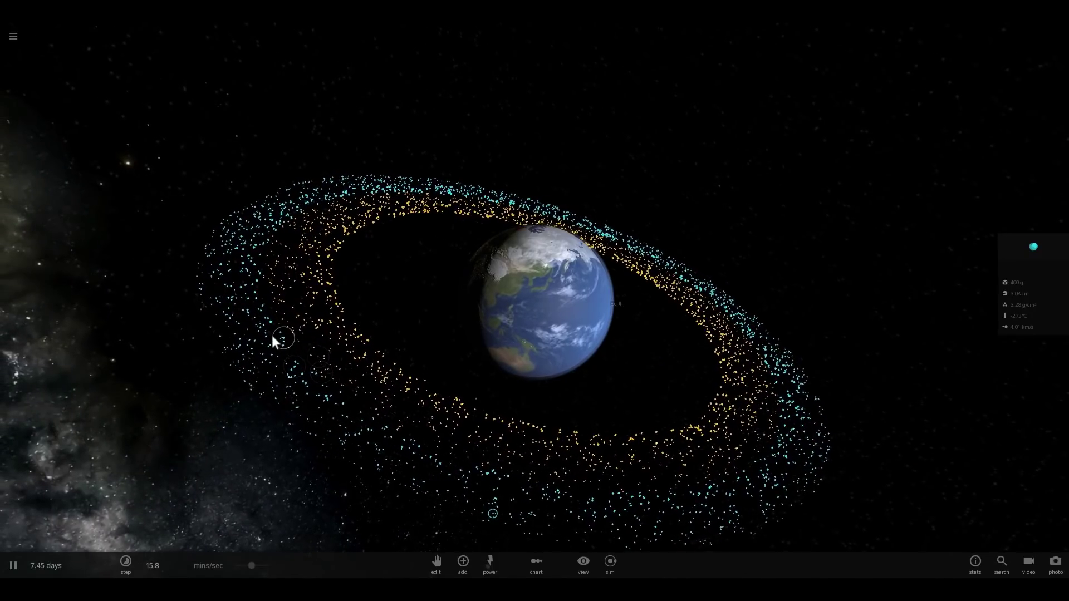
# Step: Inspect the ring particles around Earth, select the Moon and open its properties
pyautogui.moveTo(232, 342); pyautogui.dragTo(305, 319)
pyautogui.click(307, 319)
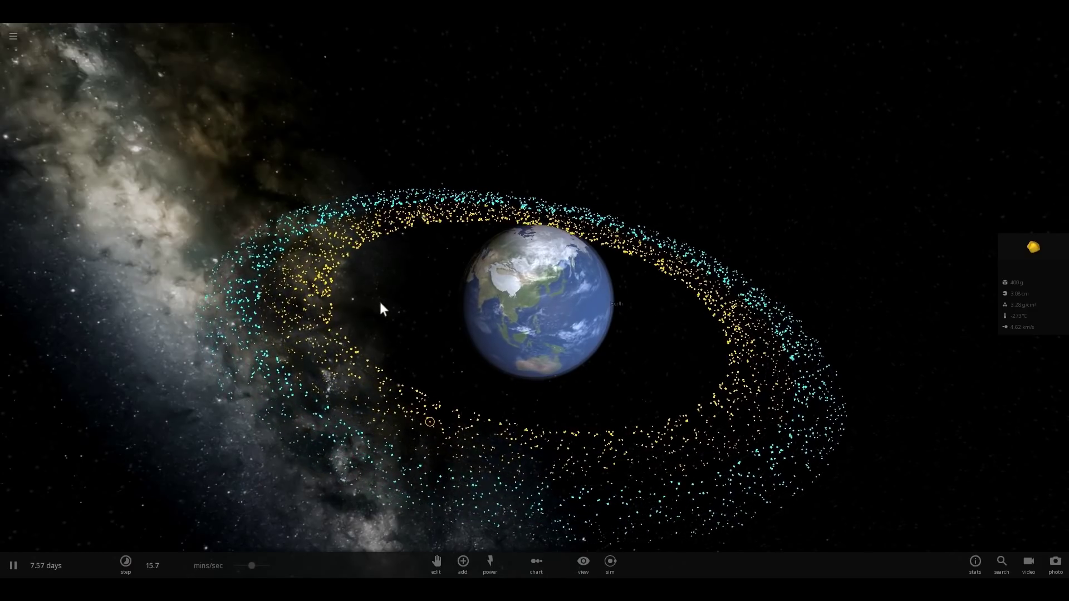
pyautogui.moveTo(392, 302); pyautogui.dragTo(387, 335)
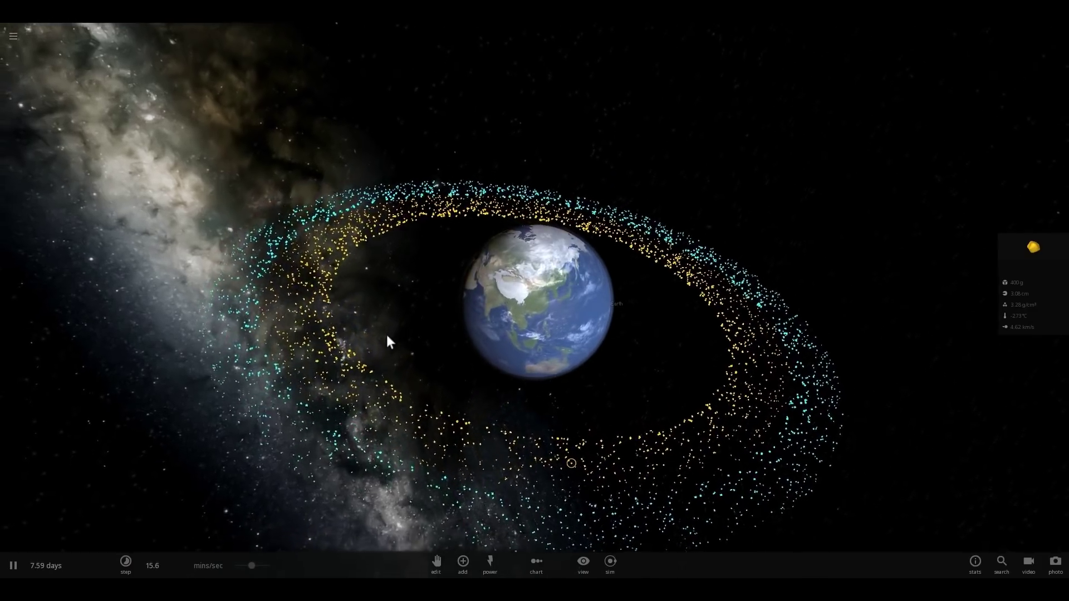
pyautogui.scroll(-5, 386, 338)
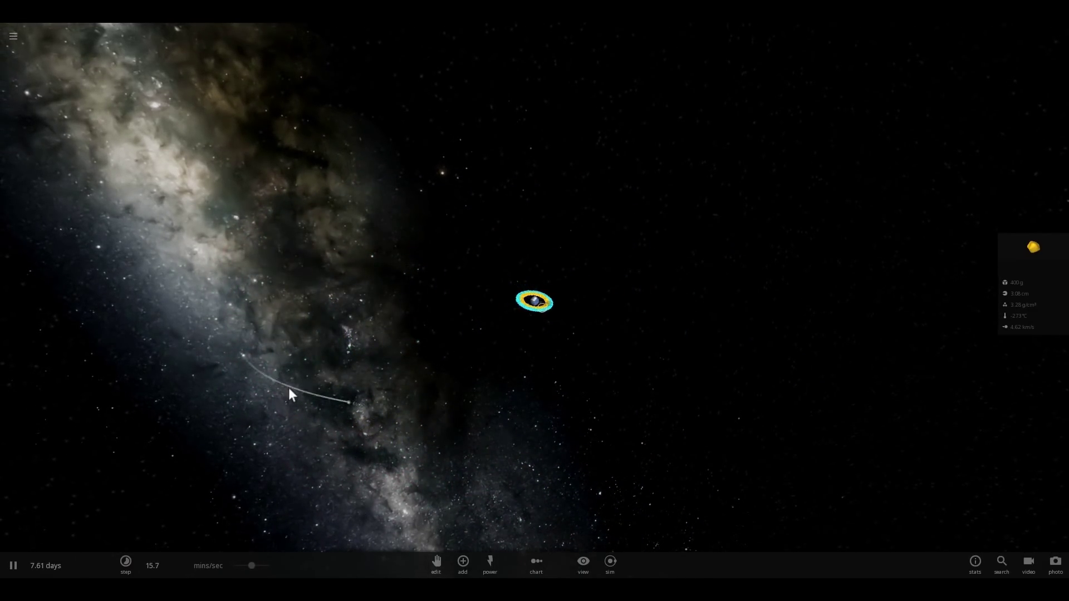
pyautogui.click(419, 365)
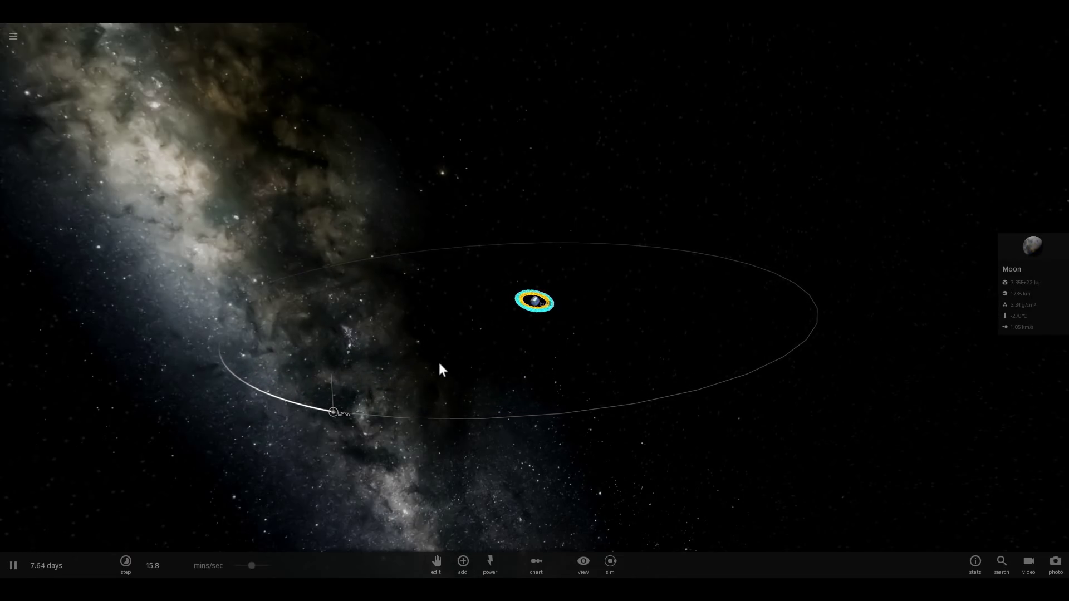
pyautogui.click(1024, 248)
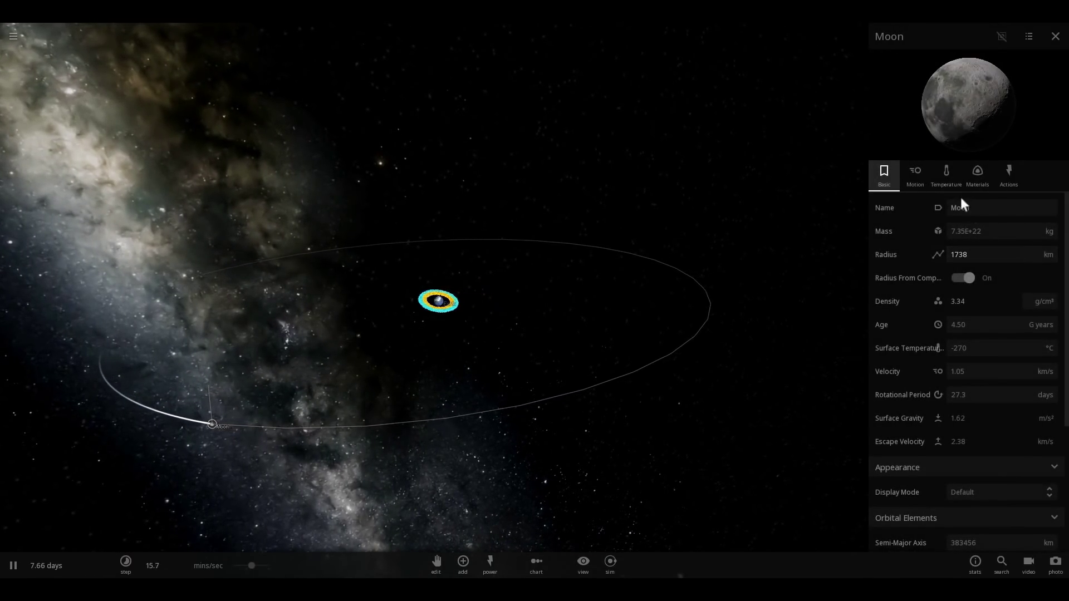
# Step: Set the Moon's semi-major axis to 38345 km in its orbital elements
pyautogui.click(945, 176)
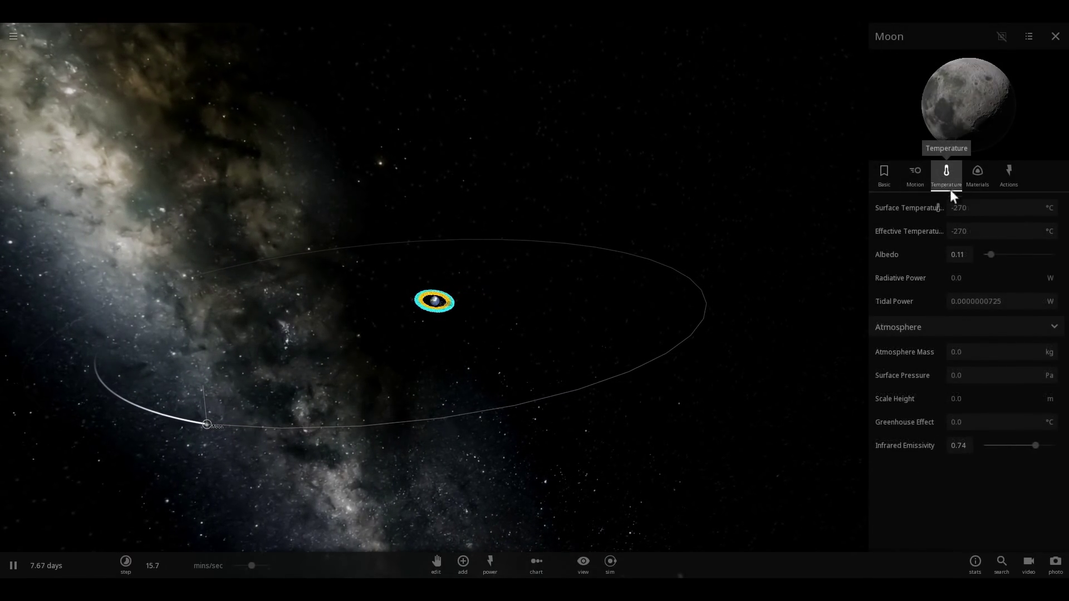
pyautogui.click(896, 176)
pyautogui.scroll(-5, 968, 322)
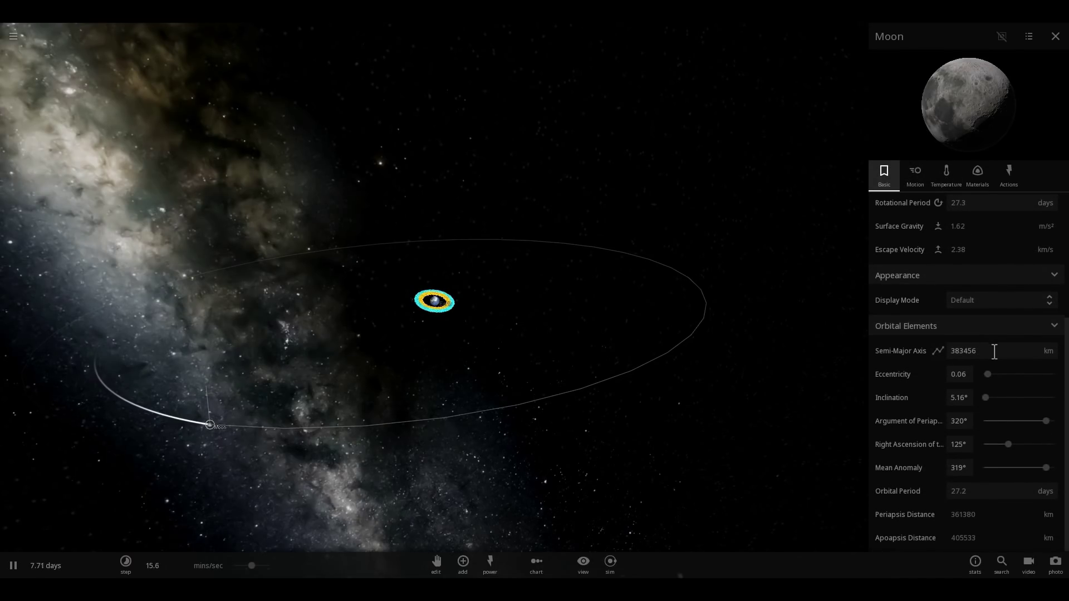
pyautogui.click(994, 352)
pyautogui.press('BackSpace')
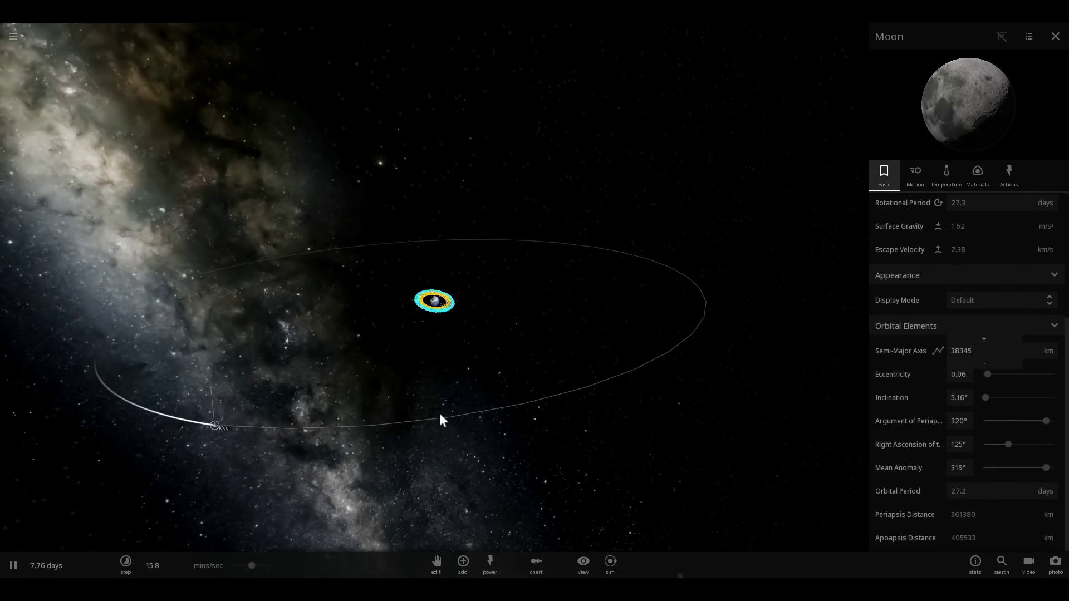
pyautogui.press('Return')
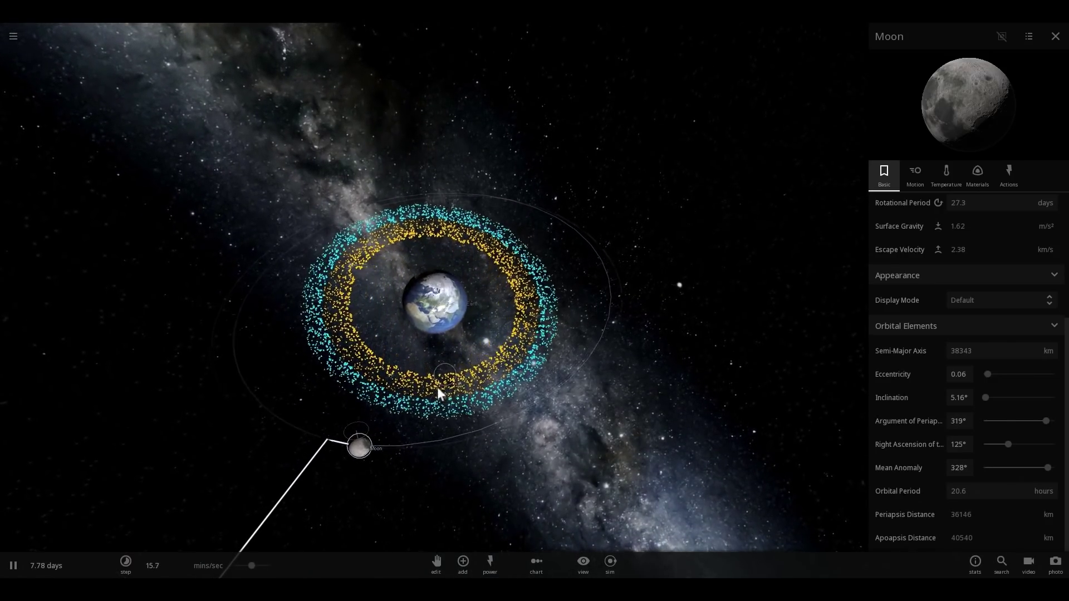
# Step: Speed the simulation up gradually to about 1.06 days/sec around Earth's ring and close the Moon's properties
pyautogui.moveTo(250, 565); pyautogui.dragTo(269, 566)
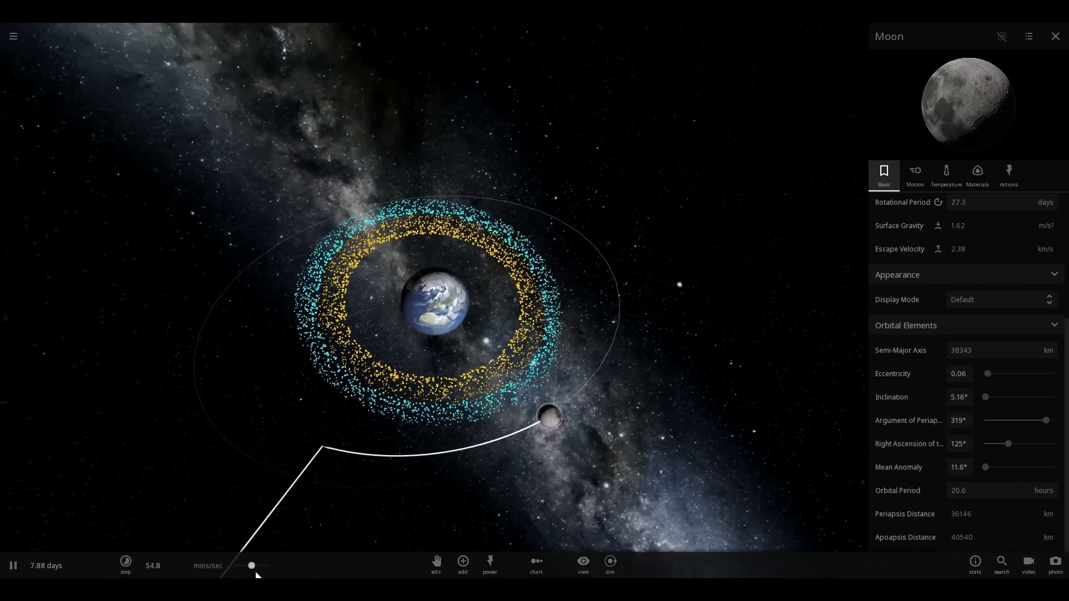
pyautogui.moveTo(331, 401); pyautogui.dragTo(367, 476)
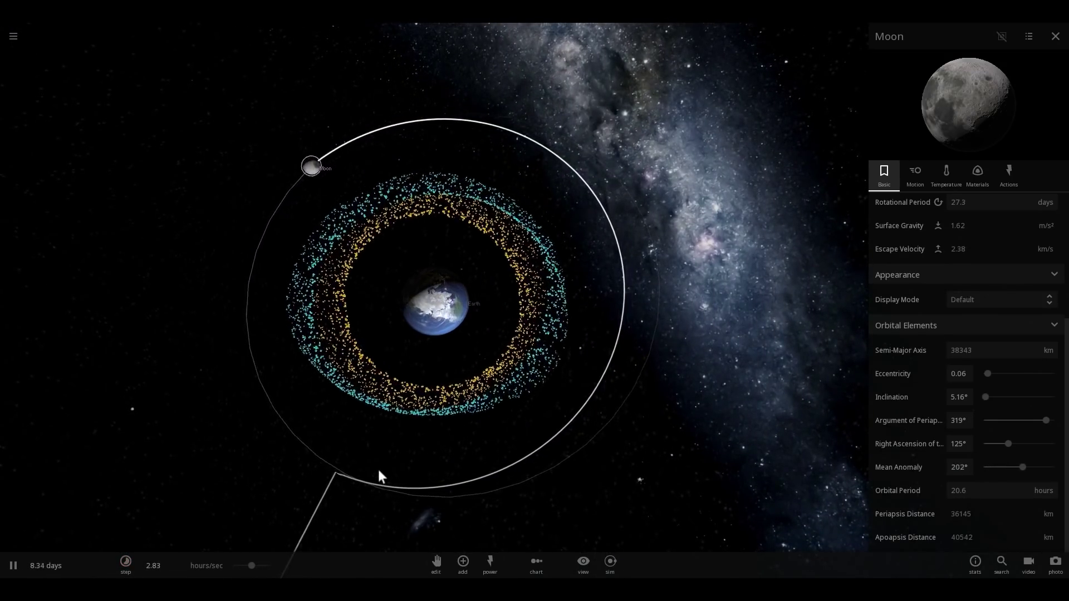
pyautogui.moveTo(260, 565); pyautogui.dragTo(275, 566)
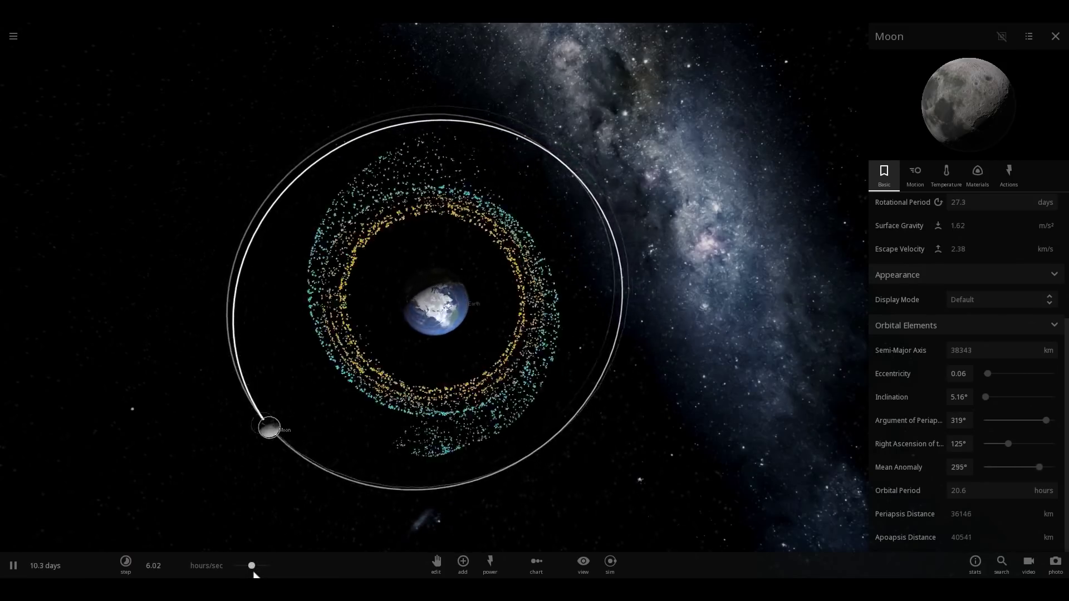
pyautogui.moveTo(253, 567); pyautogui.dragTo(263, 566)
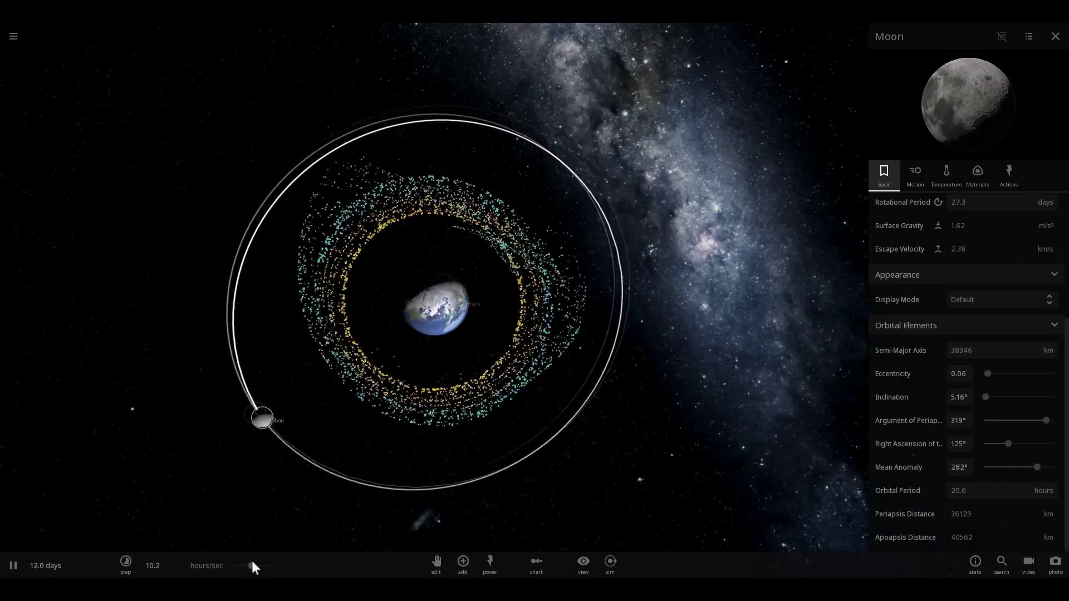
pyautogui.moveTo(262, 563)
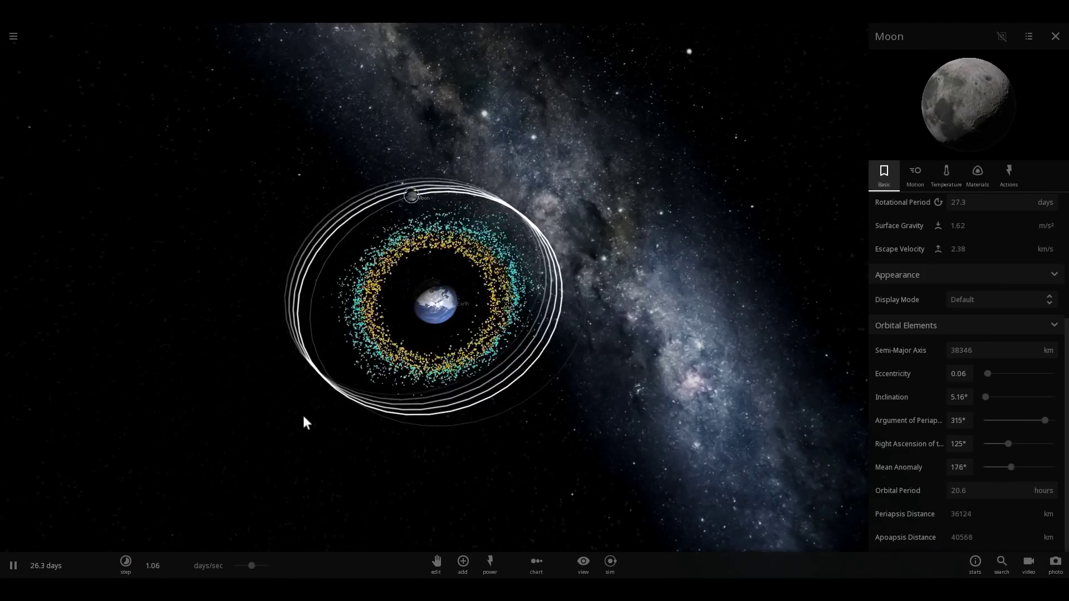
pyautogui.scroll(-3, 322, 390)
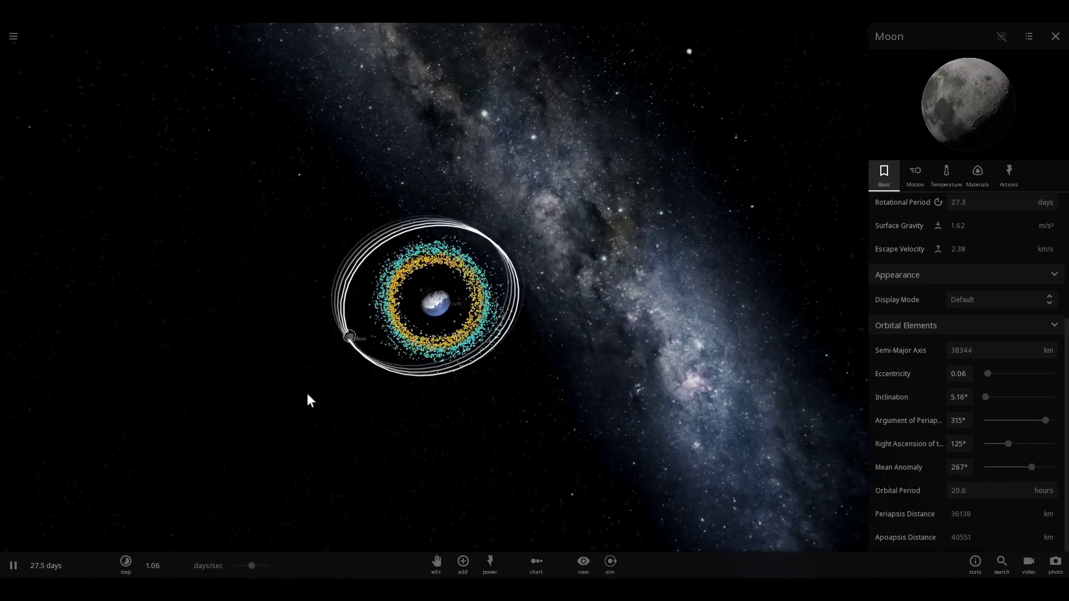
pyautogui.click(1055, 36)
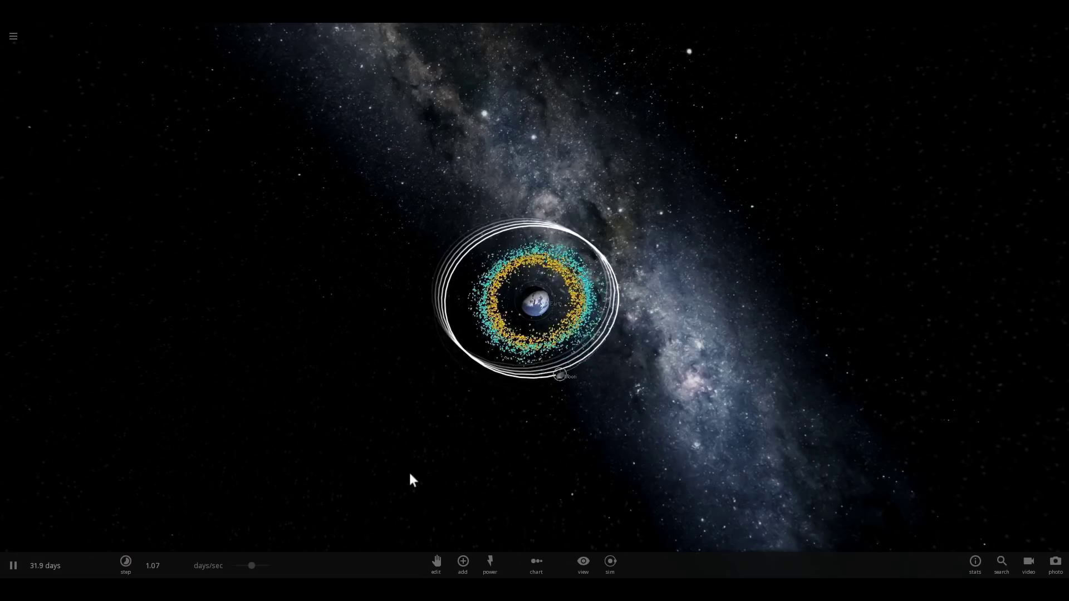
# Step: Run the simulation faster for a while, slow it to about 1.88 hours/sec and select a particle near Earth's ring
pyautogui.scroll(3, 367, 484)
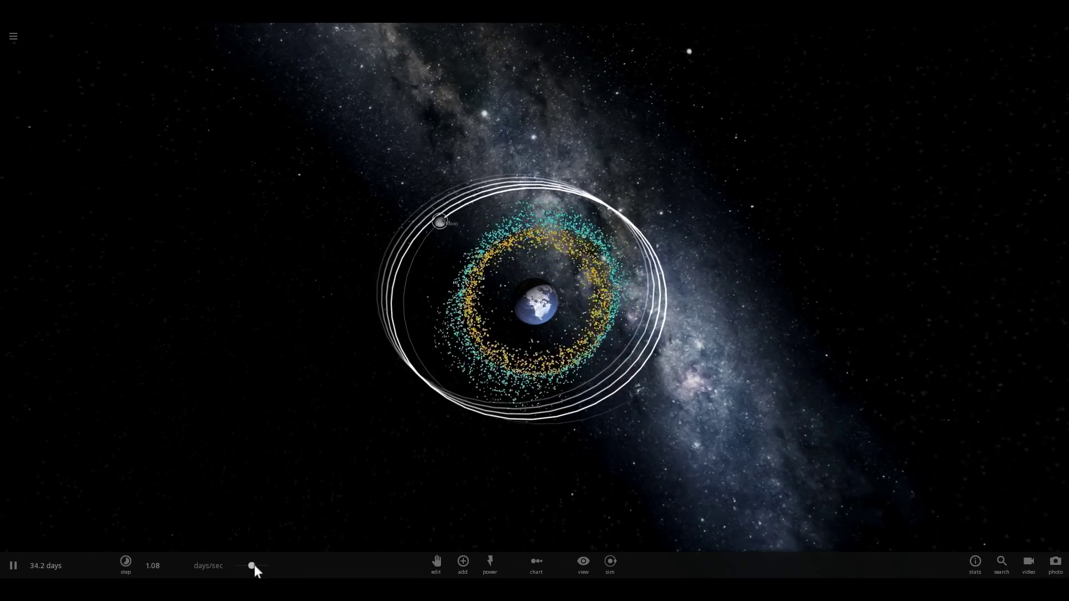
pyautogui.moveTo(253, 565); pyautogui.dragTo(265, 566)
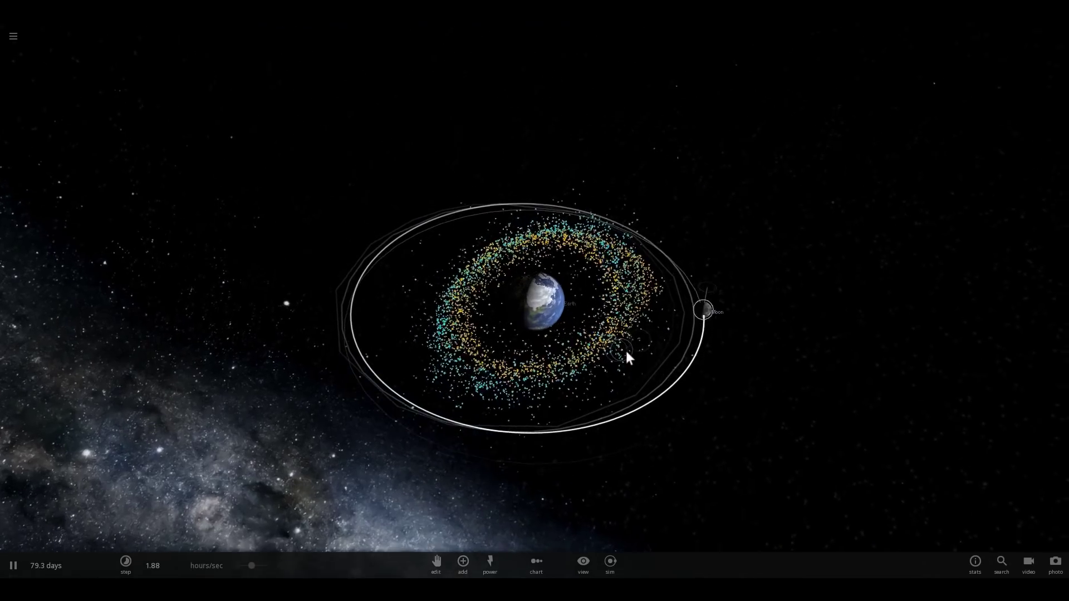
pyautogui.moveTo(325, 337); pyautogui.dragTo(599, 211)
pyautogui.click(656, 189)
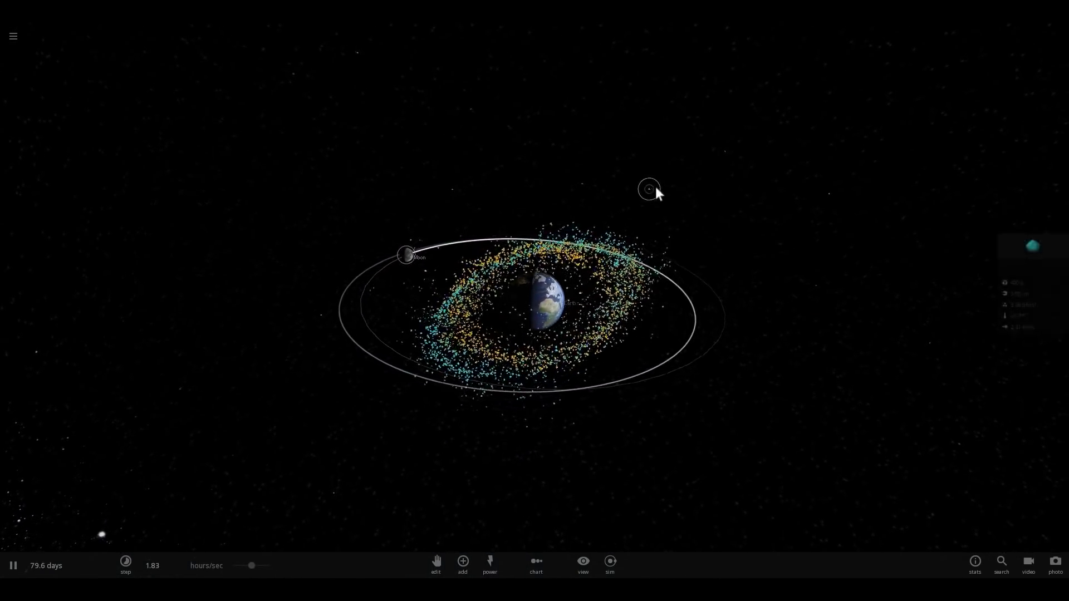
# Step: Examine Earth's ring from edge-on, close-up and overhead angles as the Moon circles around it
pyautogui.scroll(3, 615, 285)
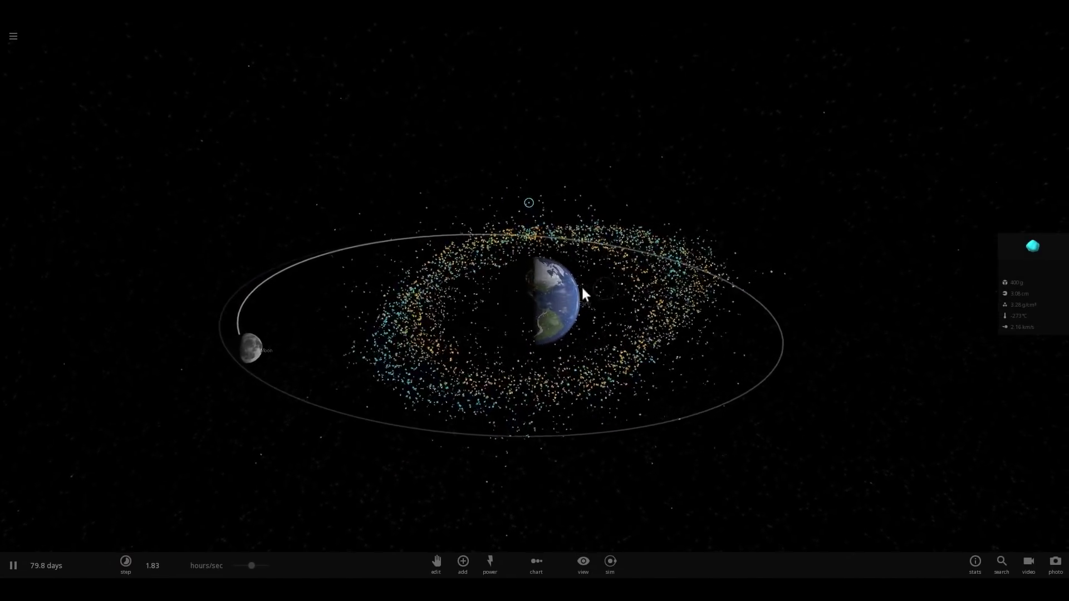
pyautogui.moveTo(582, 285); pyautogui.dragTo(670, 276)
pyautogui.scroll(-3, 667, 277)
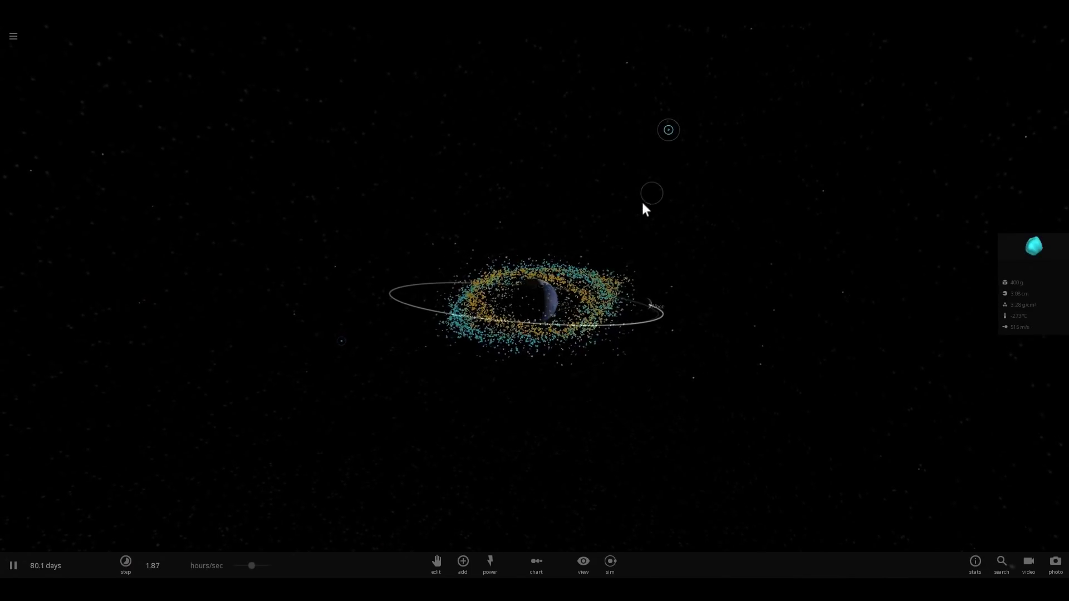
pyautogui.scroll(5, 591, 304)
pyautogui.moveTo(587, 296); pyautogui.dragTo(500, 305)
pyautogui.scroll(-5, 649, 408)
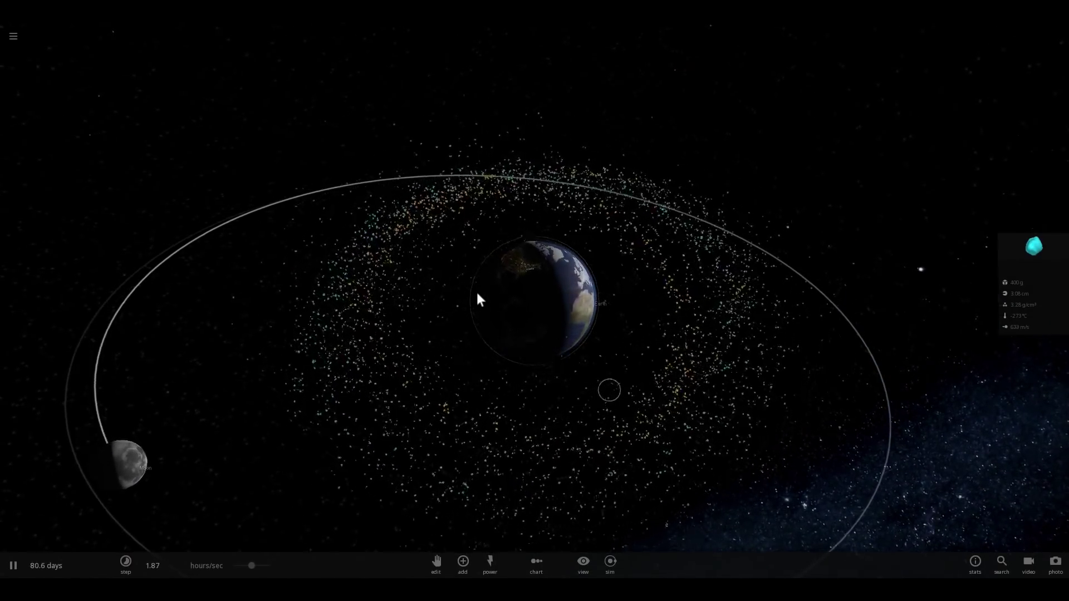
pyautogui.scroll(3, 477, 297)
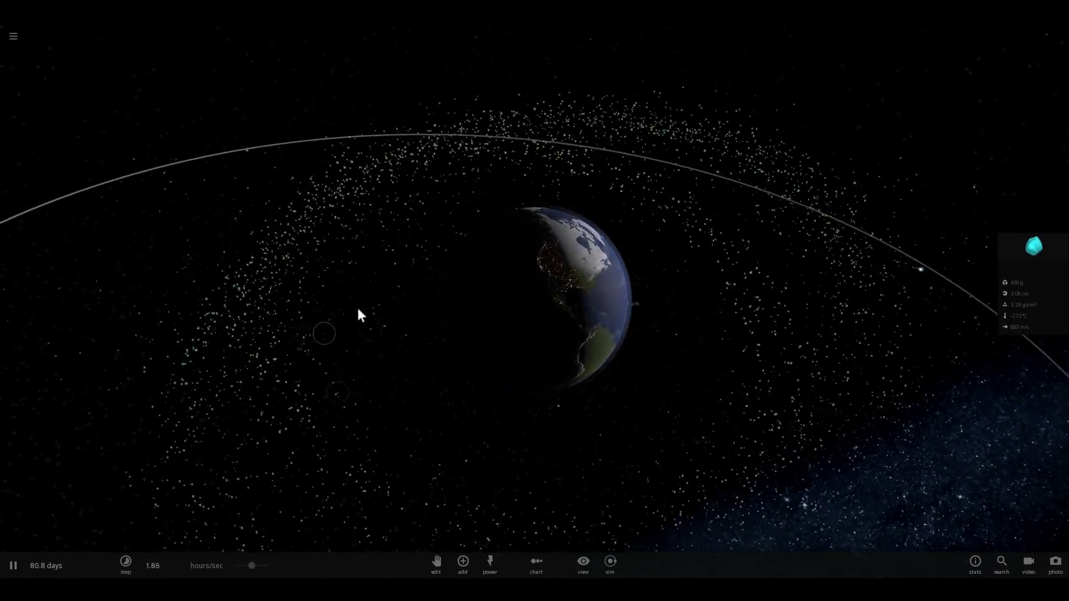
pyautogui.scroll(-5, 383, 362)
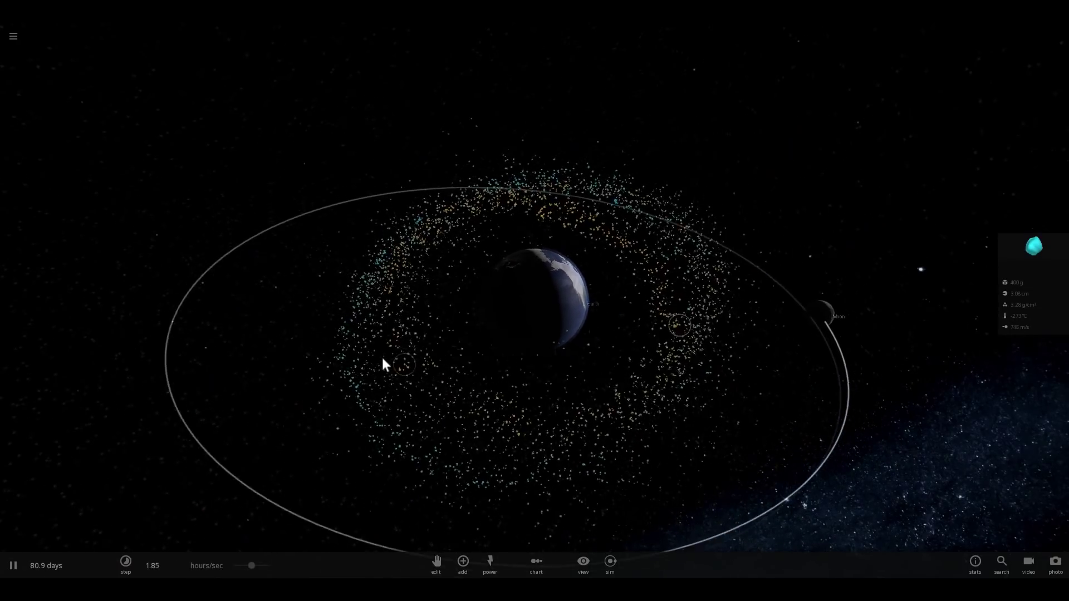
pyautogui.moveTo(384, 362); pyautogui.dragTo(403, 447)
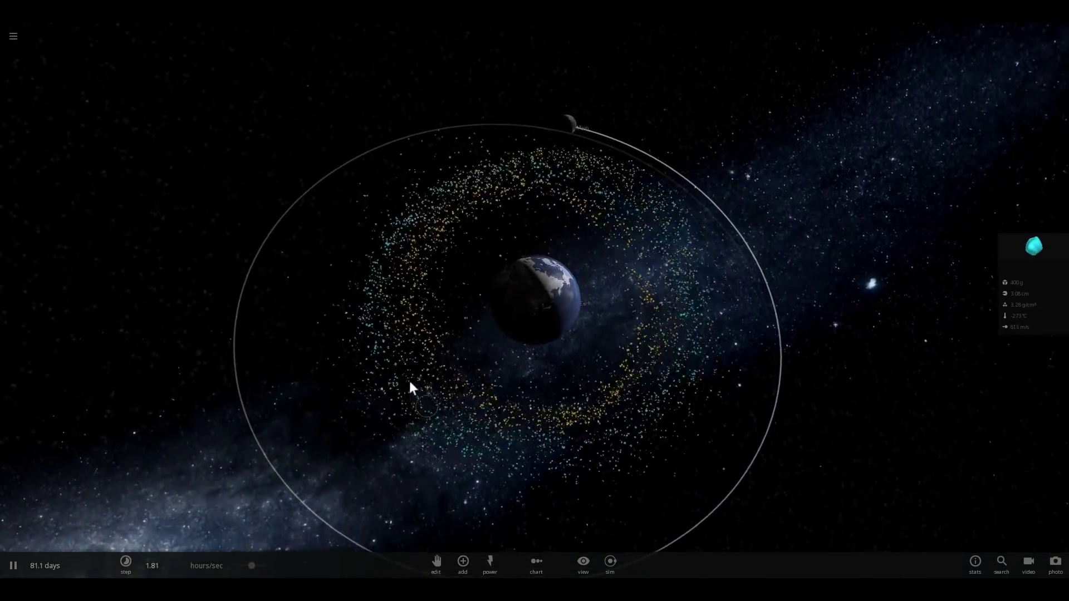
pyautogui.scroll(-3, 409, 379)
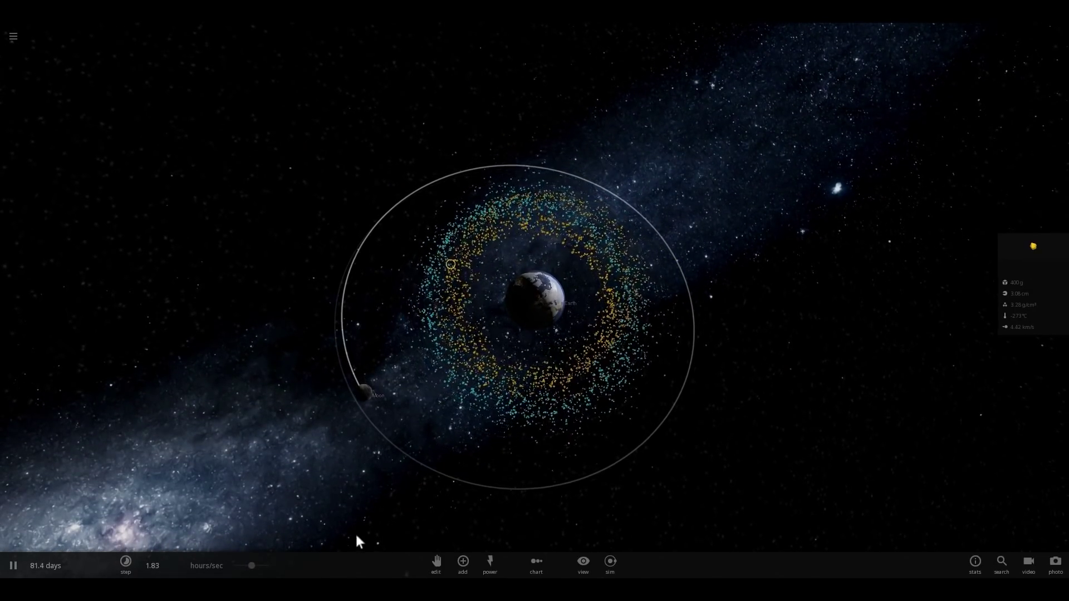
# Step: Speed the simulation up to about 6.13 hours/sec with Earth's ring and the Moon's whole orbit in view
pyautogui.moveTo(249, 568); pyautogui.dragTo(266, 570)
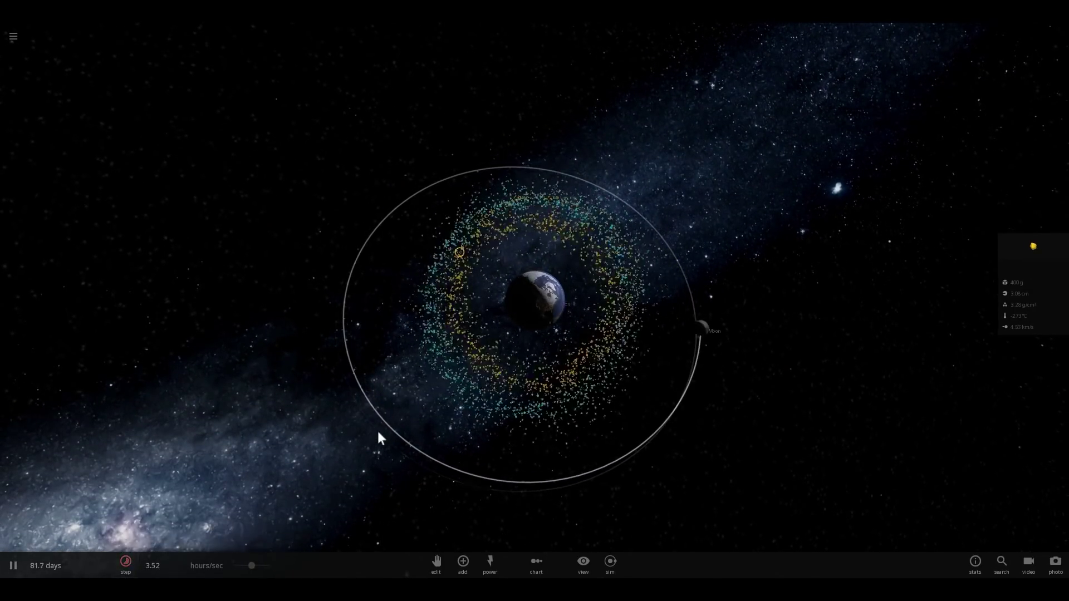
pyautogui.moveTo(376, 429); pyautogui.dragTo(391, 337)
pyautogui.scroll(-4, 393, 337)
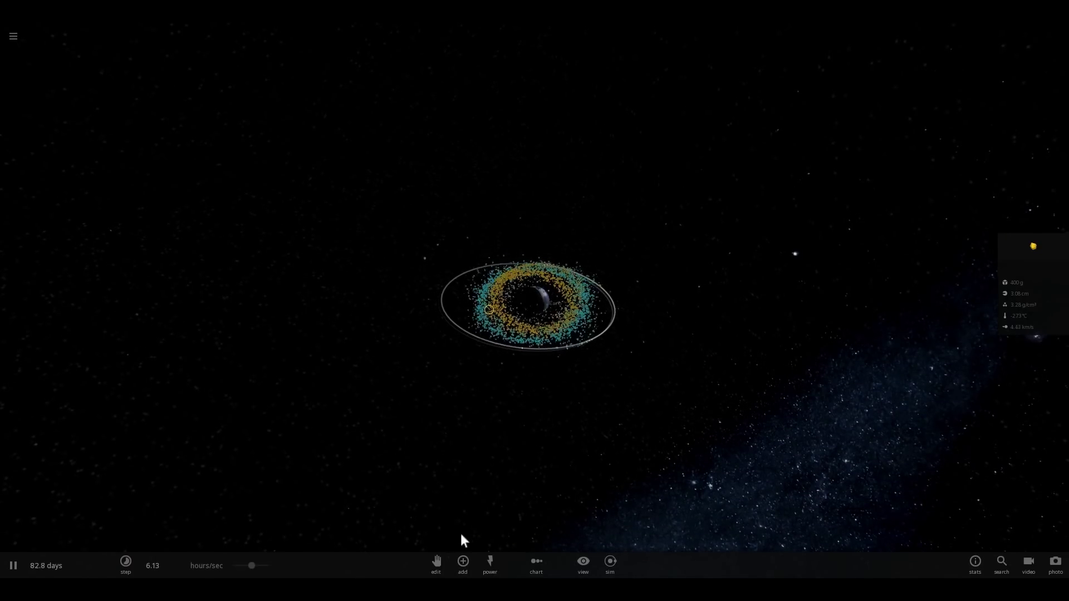
# Step: Add the Sun from the star objects in Orbit mode, placing it well away from Earth and its ring
pyautogui.click(463, 562)
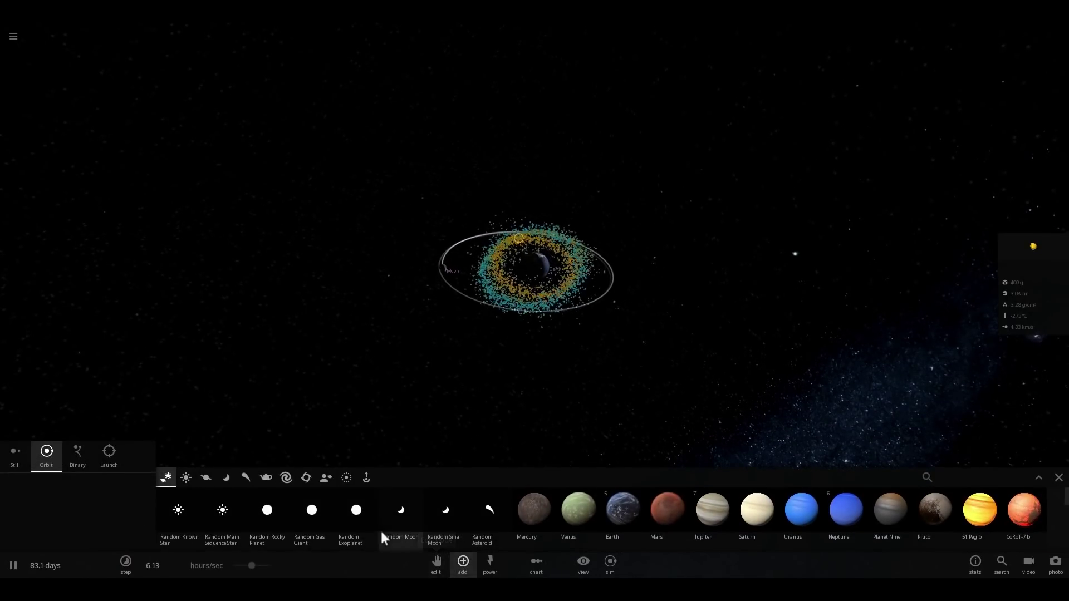
pyautogui.click(192, 476)
pyautogui.click(282, 517)
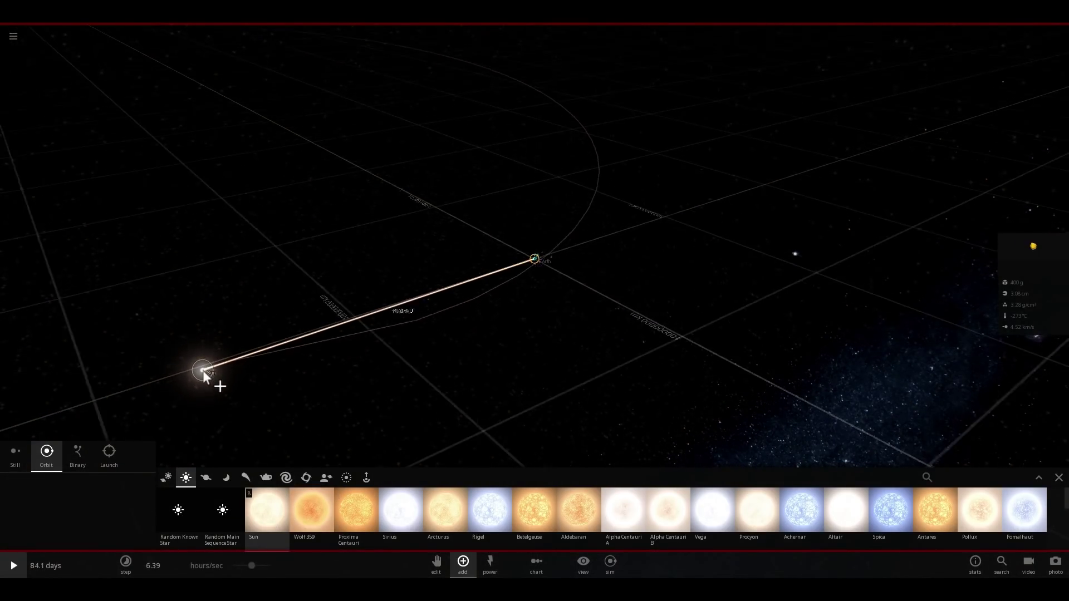
pyautogui.click(279, 295)
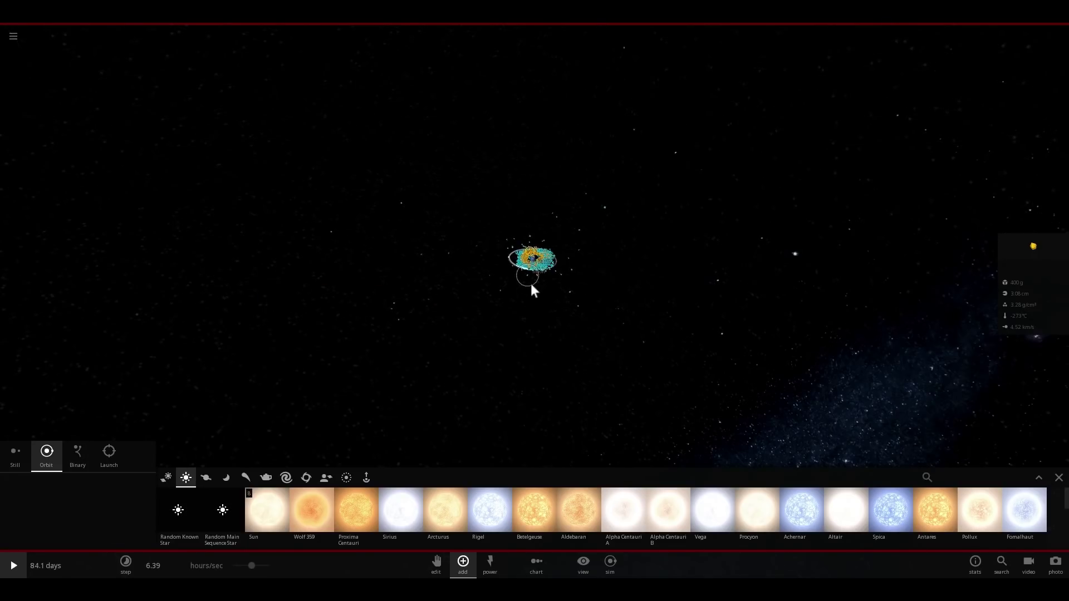
pyautogui.scroll(5, 529, 283)
pyautogui.moveTo(530, 283); pyautogui.dragTo(369, 364)
pyautogui.scroll(-2, 436, 262)
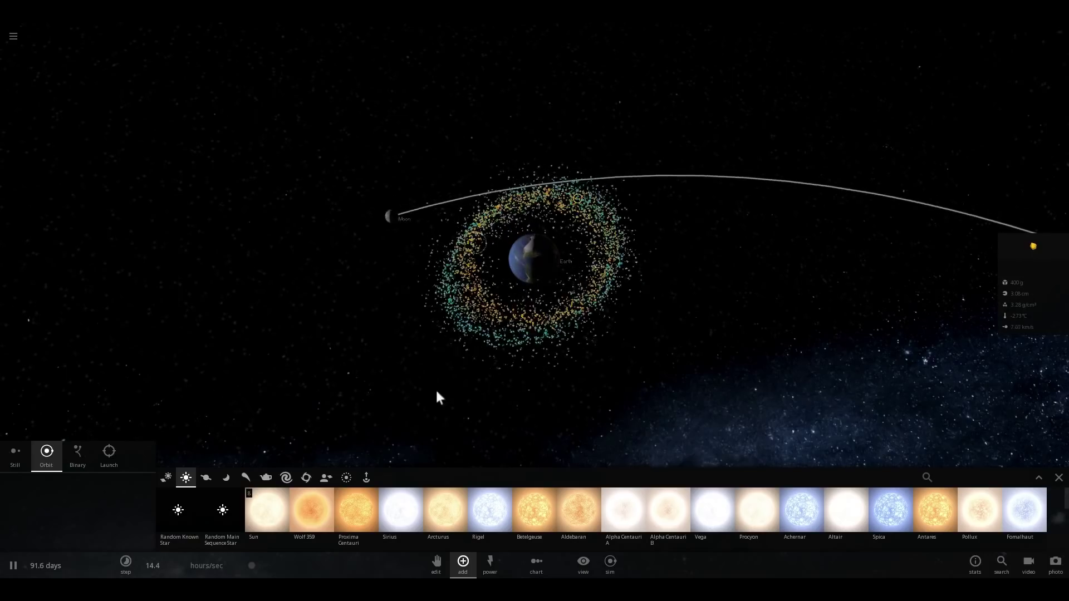
# Step: Raise the simulation speed to about 1.22 days/sec and close the object library to watch Earth's ring
pyautogui.moveTo(257, 568); pyautogui.dragTo(274, 562)
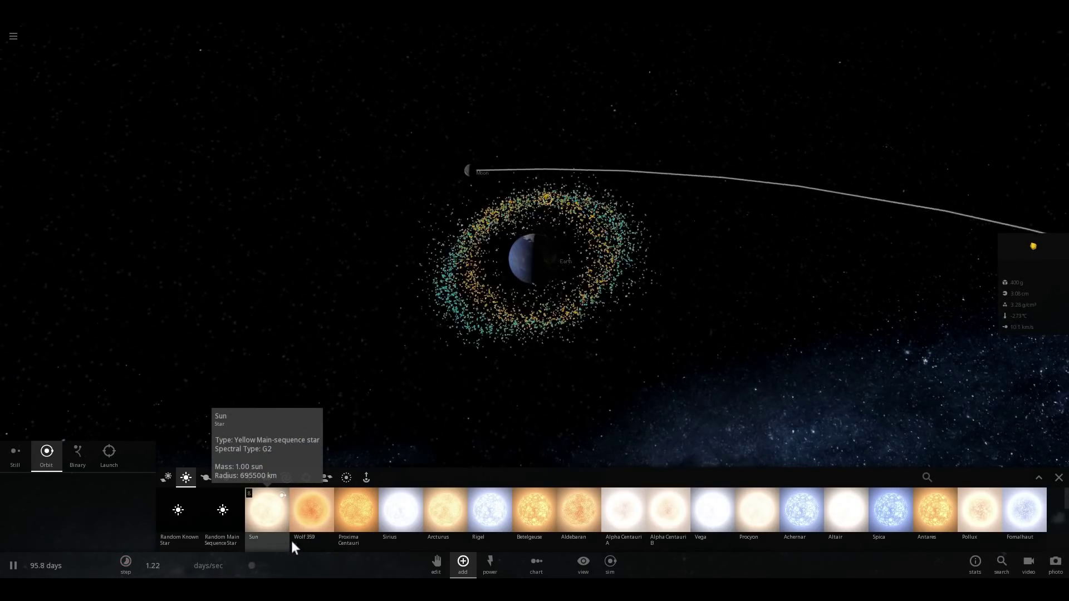
pyautogui.click(1057, 478)
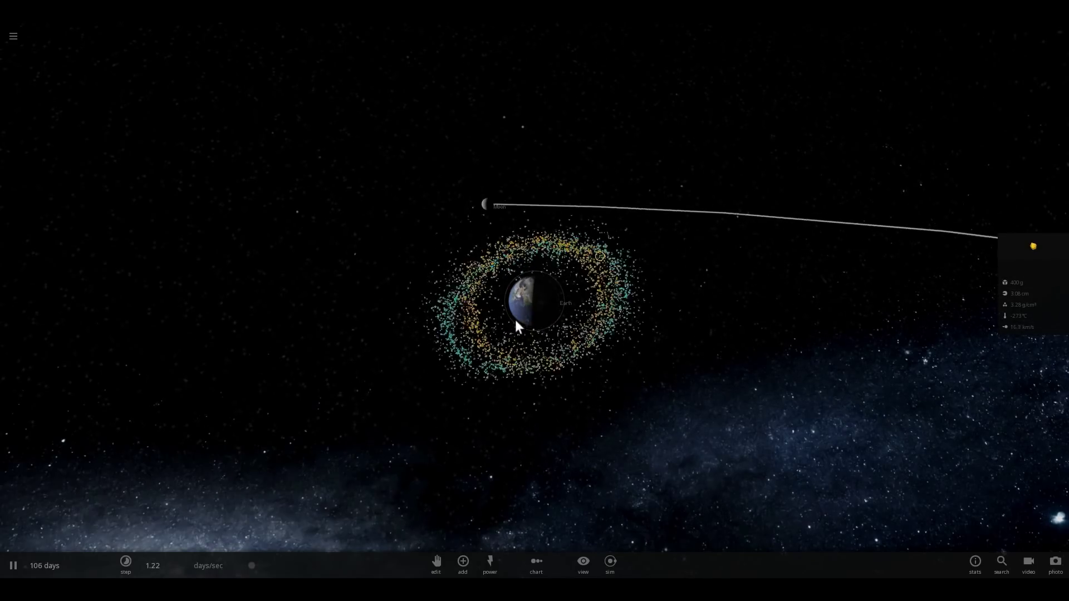
pyautogui.scroll(3, 532, 324)
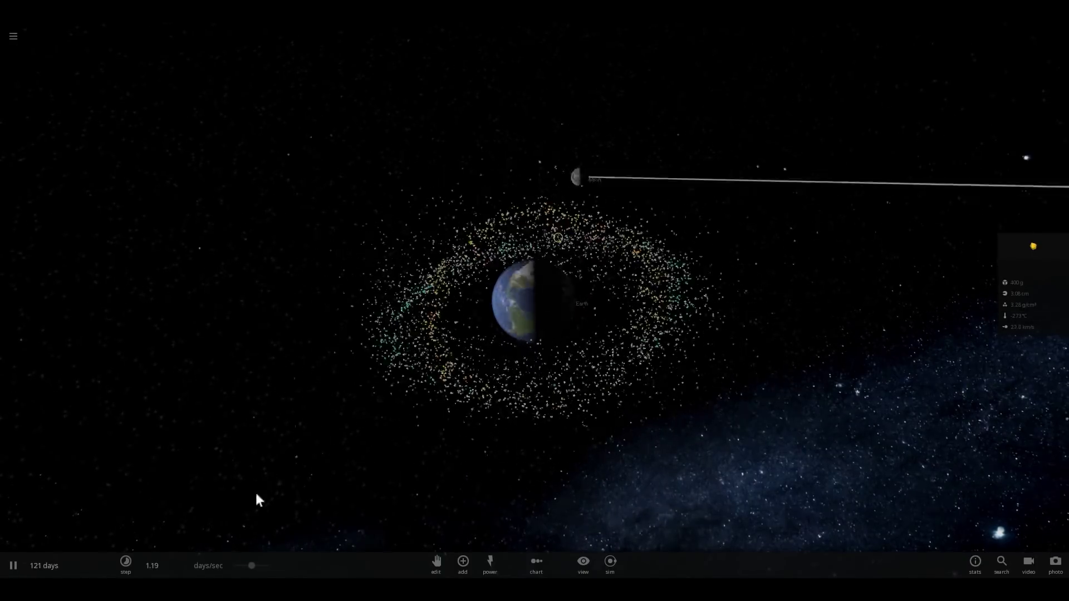
# Step: Adjust the simulation speed down to about 8.95 hours/sec while observing the Moon and ring from a new angle
pyautogui.moveTo(252, 568); pyautogui.dragTo(225, 572)
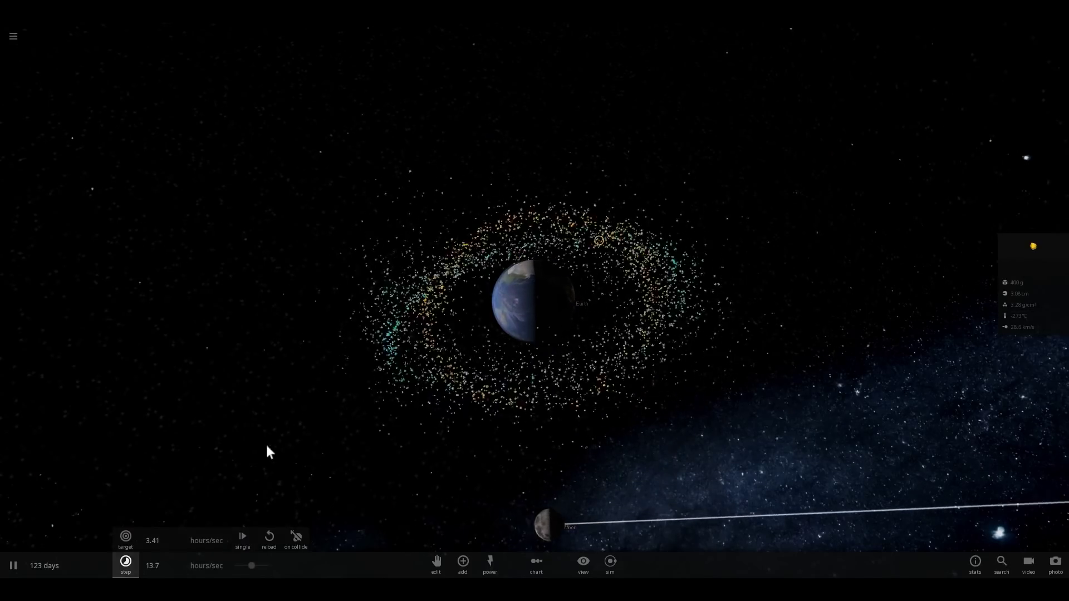
pyautogui.moveTo(266, 443); pyautogui.dragTo(356, 393)
pyautogui.moveTo(253, 566); pyautogui.dragTo(279, 570)
pyautogui.moveTo(389, 371); pyautogui.dragTo(405, 339)
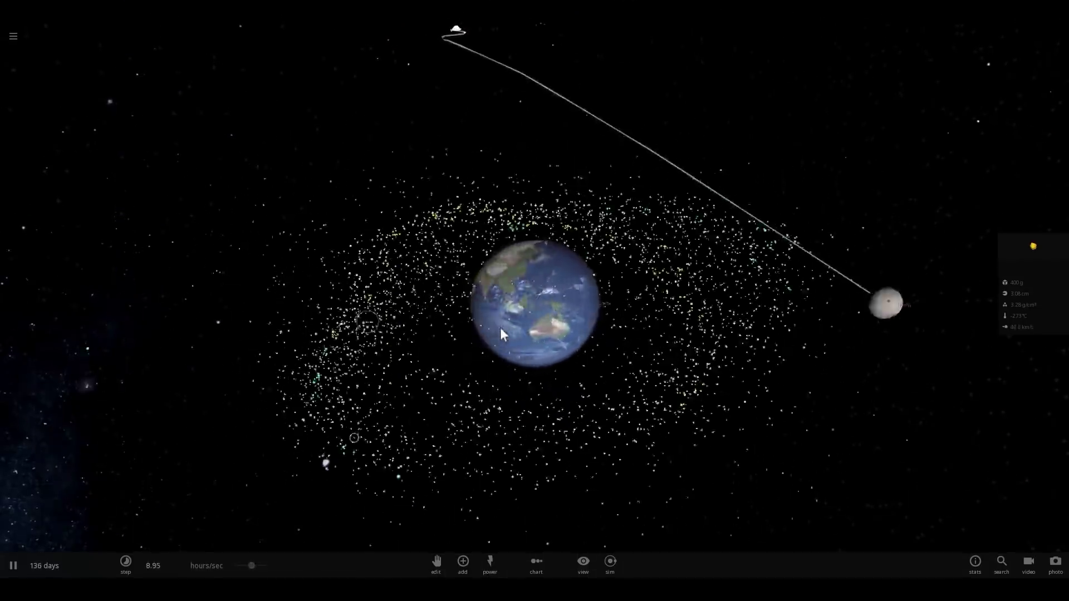
# Step: Slow the simulation to about 42.6 mins/sec with Earth and its scattered ring in close view
pyautogui.click(126, 563)
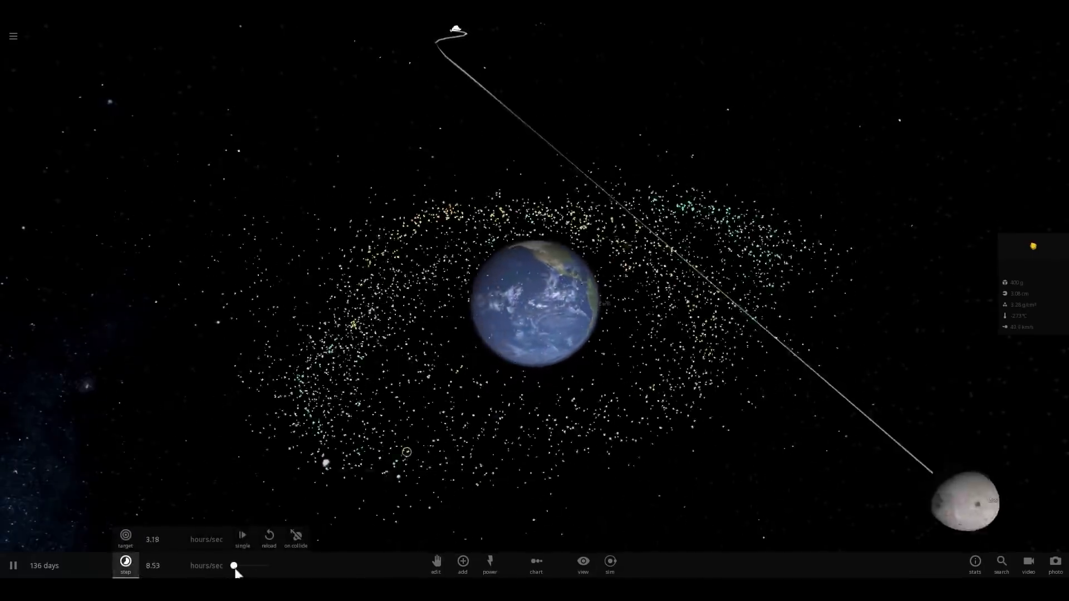
pyautogui.scroll(3, 416, 370)
pyautogui.moveTo(416, 371); pyautogui.dragTo(551, 342)
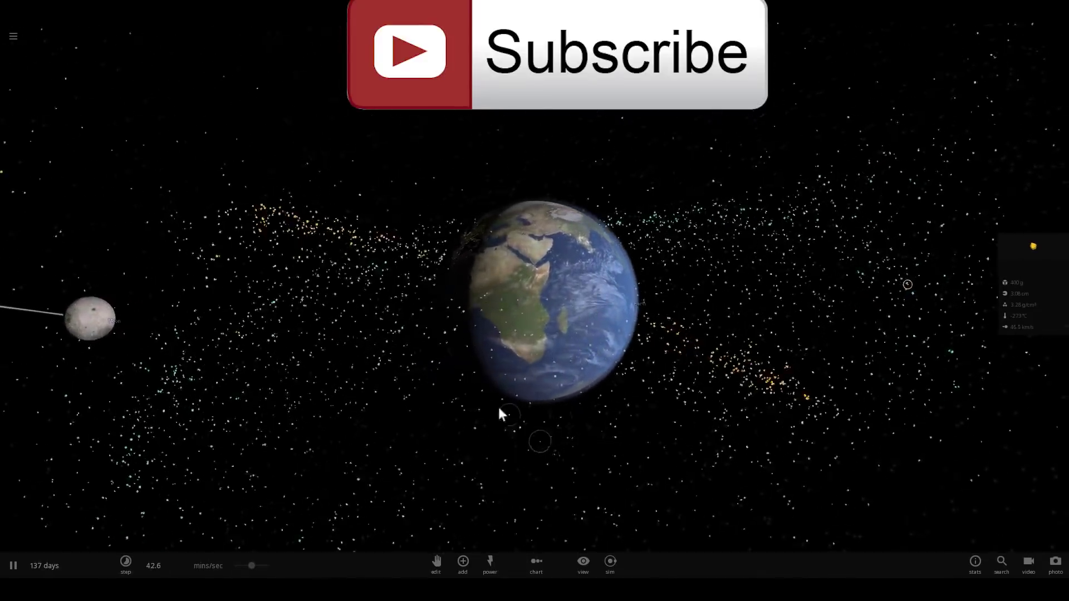
pyautogui.scroll(-5, 434, 378)
# Step: Select the Moon and examine its passage alongside Earth's ring from close up
pyautogui.click(269, 310)
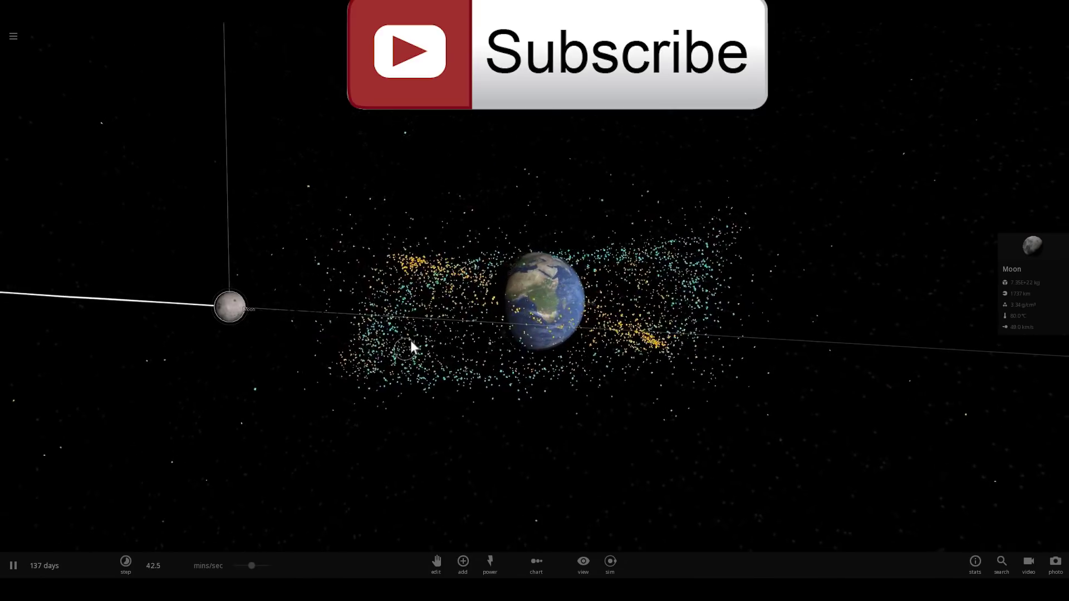
pyautogui.scroll(3, 526, 360)
pyautogui.moveTo(526, 361); pyautogui.dragTo(574, 377)
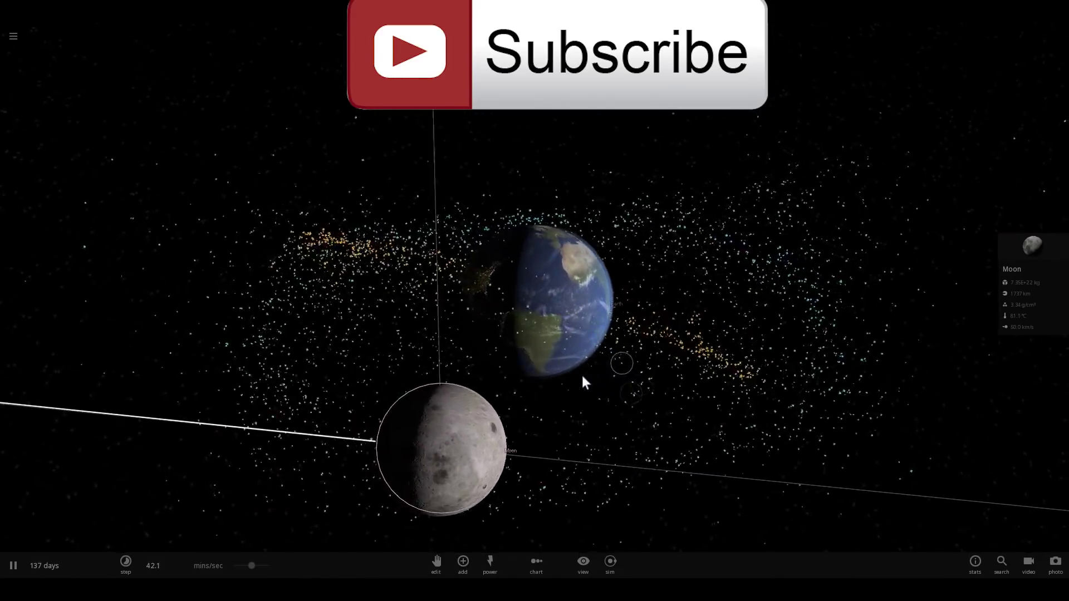